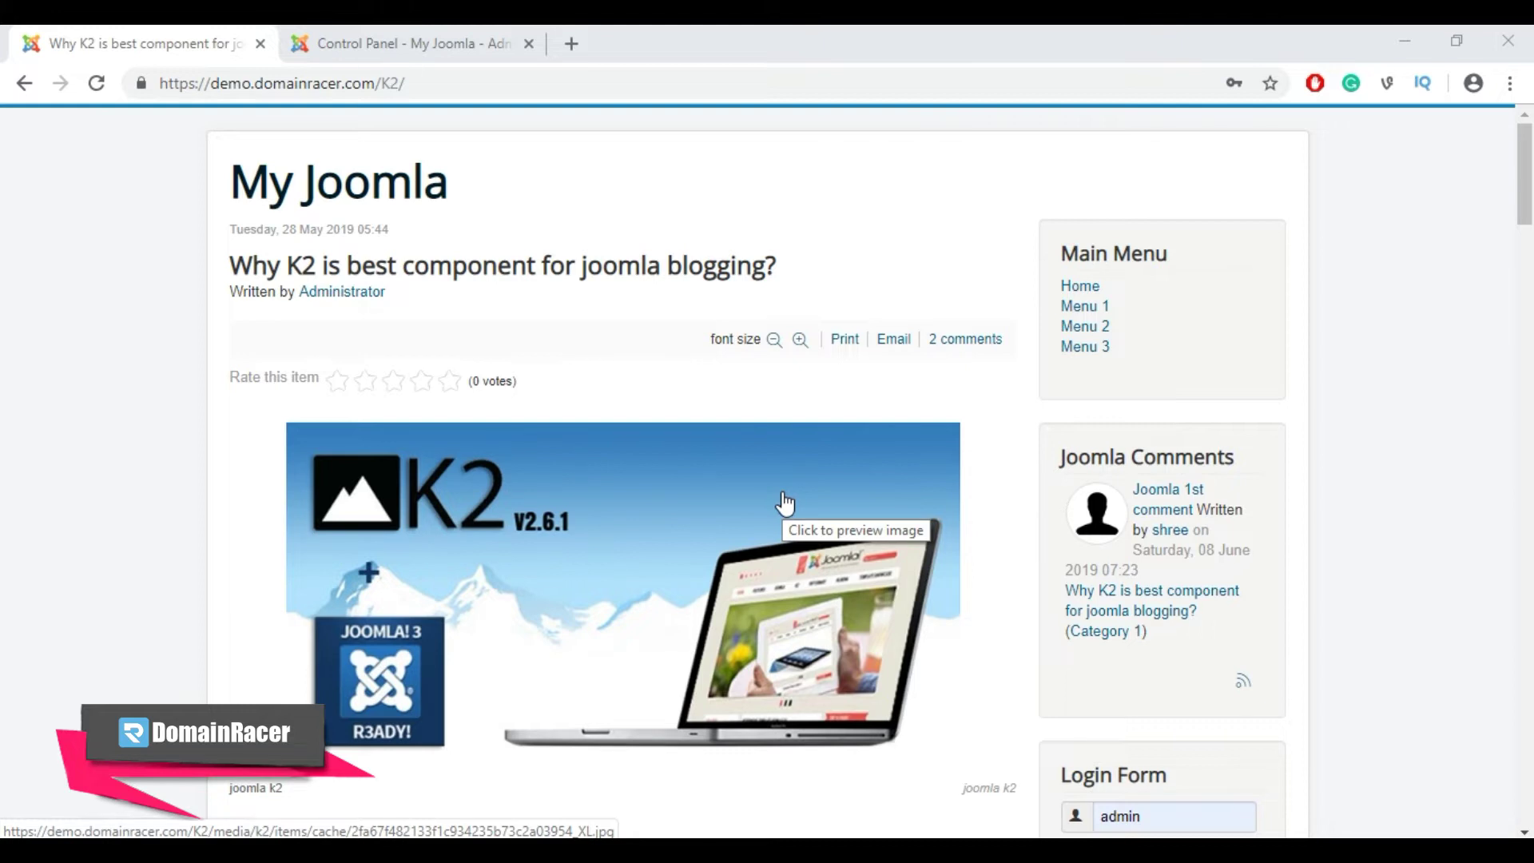
# Step: Open disqus.com in a new browser tab next to the Joomla site
pyautogui.click(571, 43)
pyautogui.click(582, 79)
pyautogui.write('disqus.com')
pyautogui.press('Return')
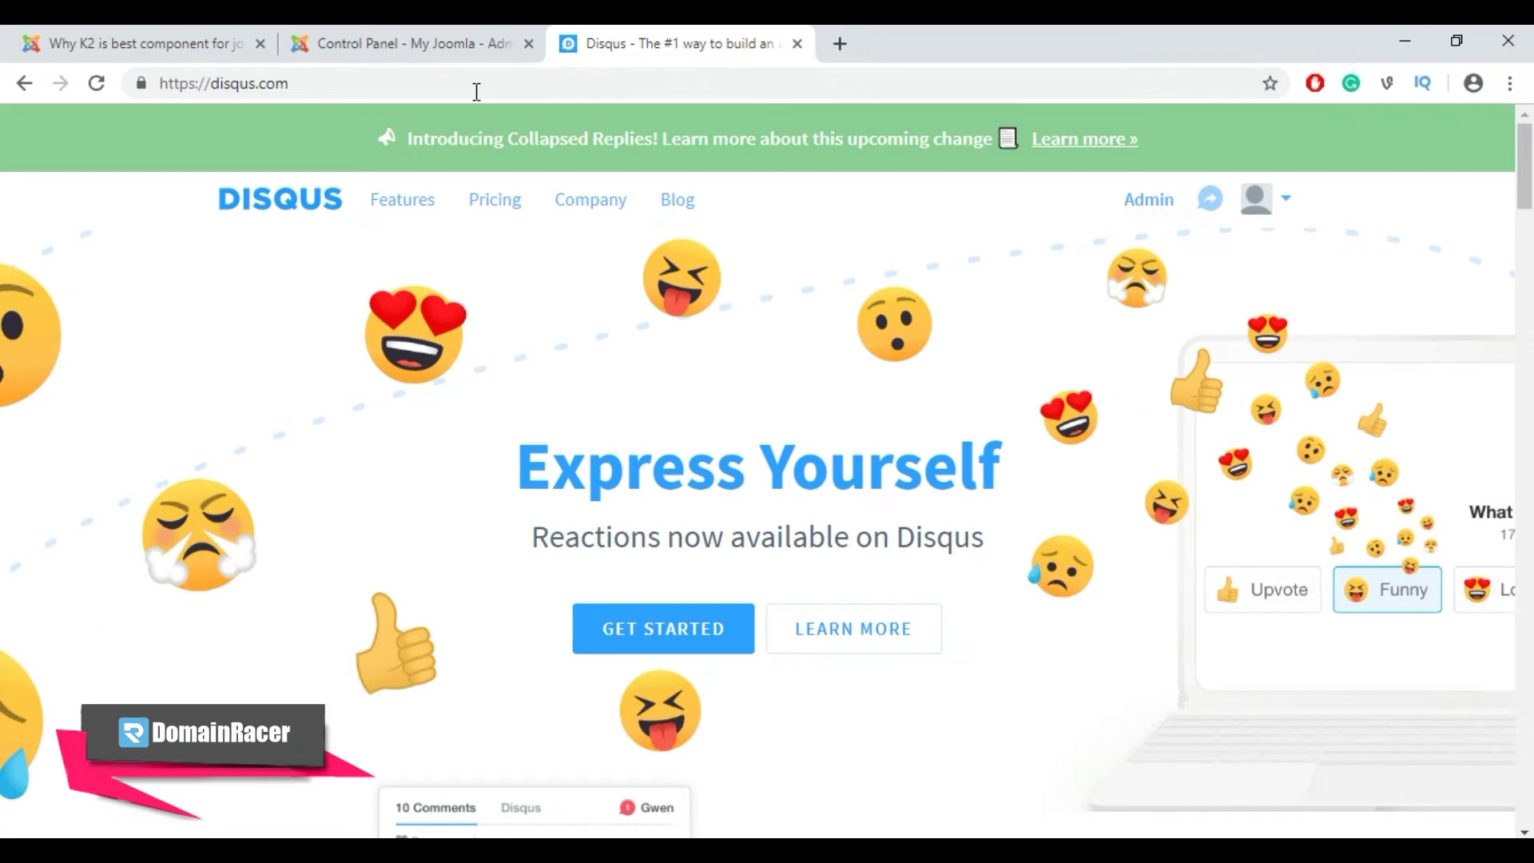
# Step: Sign up for a Disqus account as someone installing Disqus on a site, passing the reCAPTCHA check
pyautogui.click(645, 631)
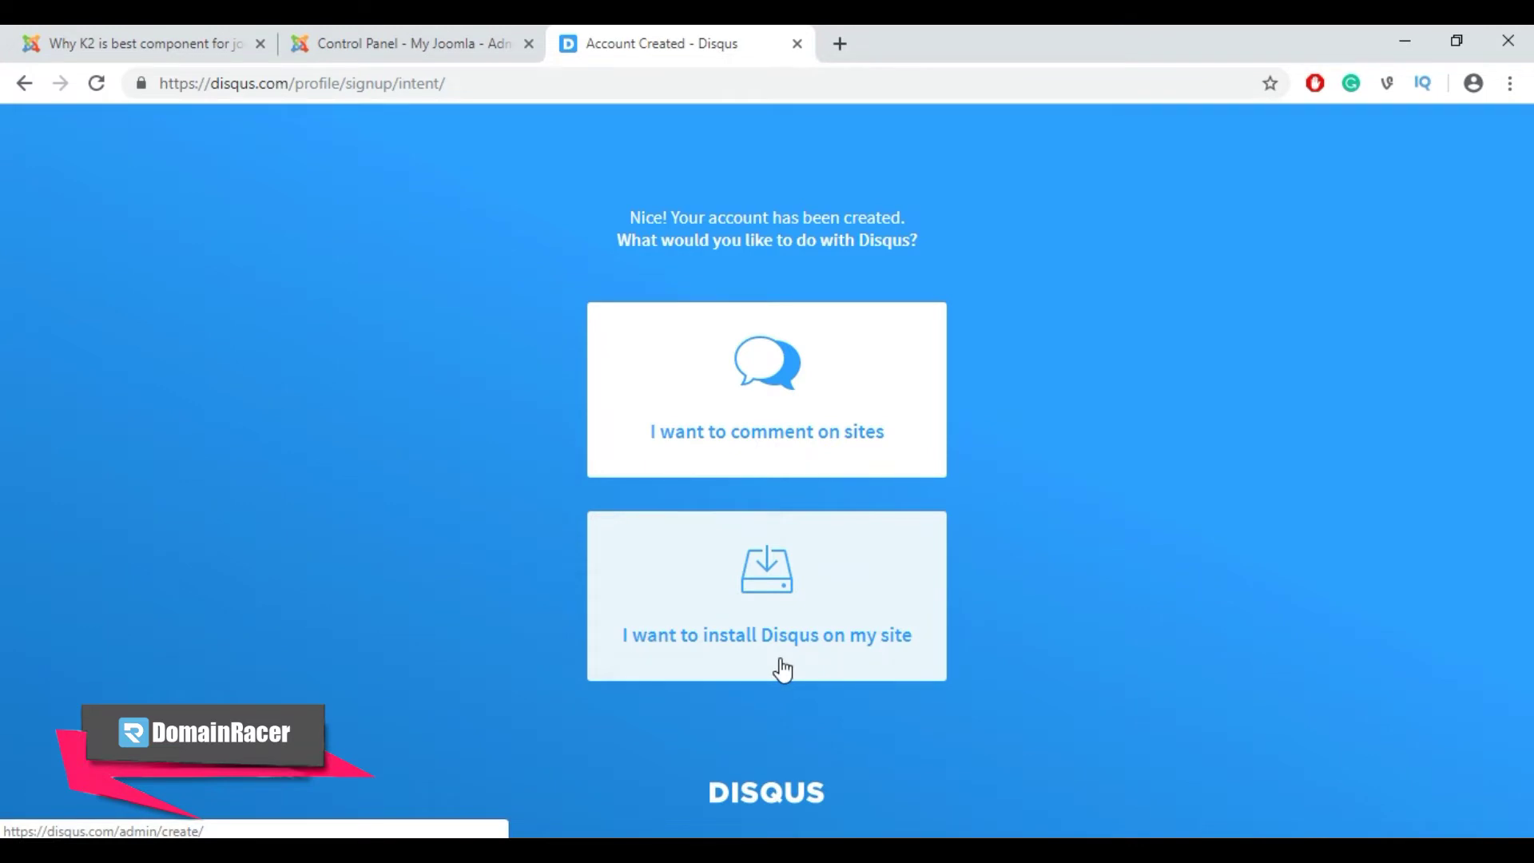
pyautogui.click(768, 583)
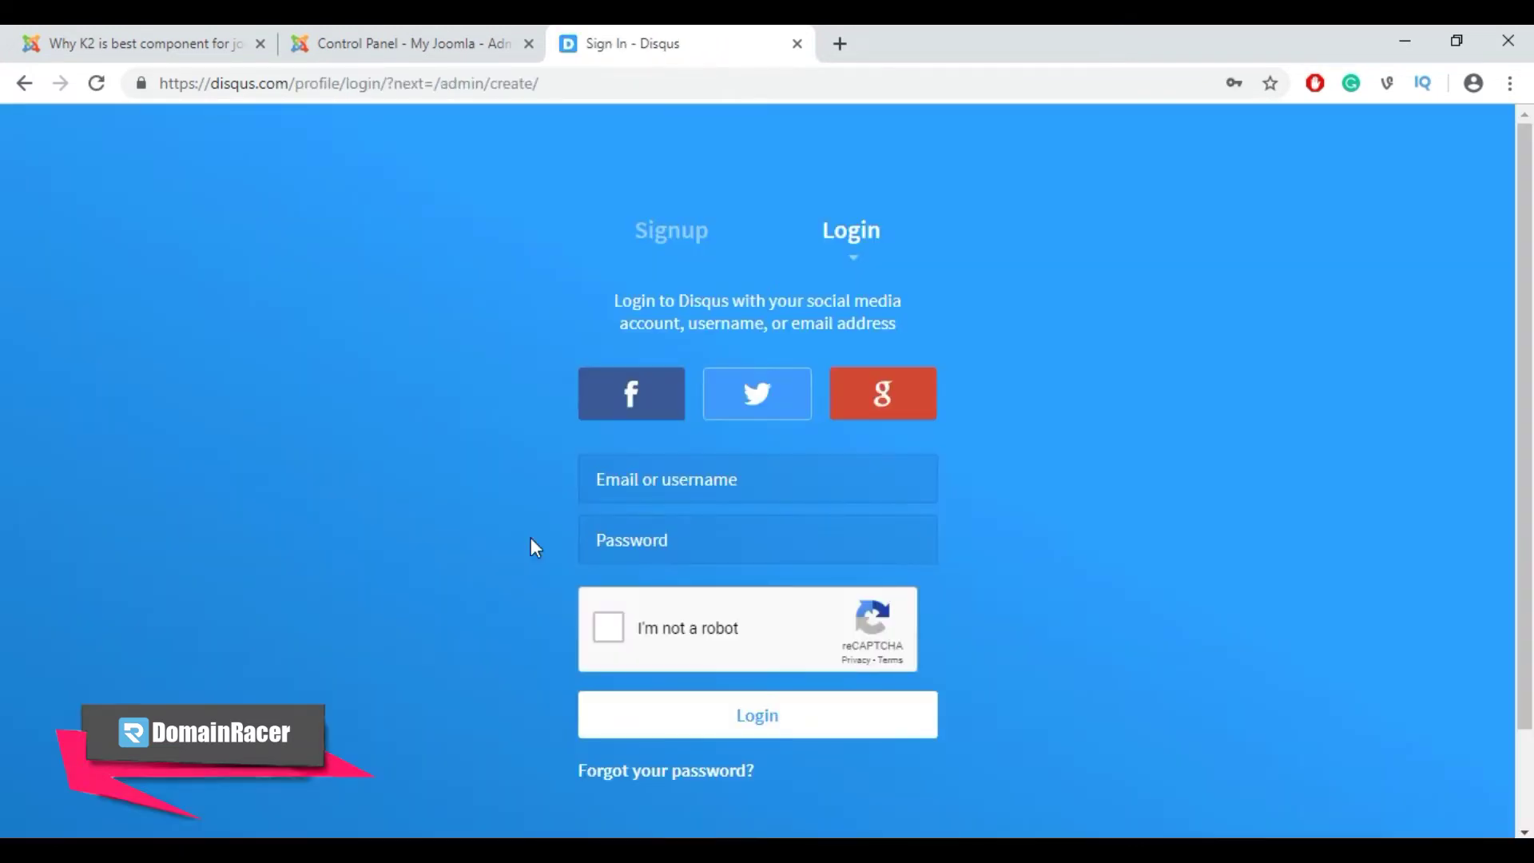
pyautogui.click(683, 239)
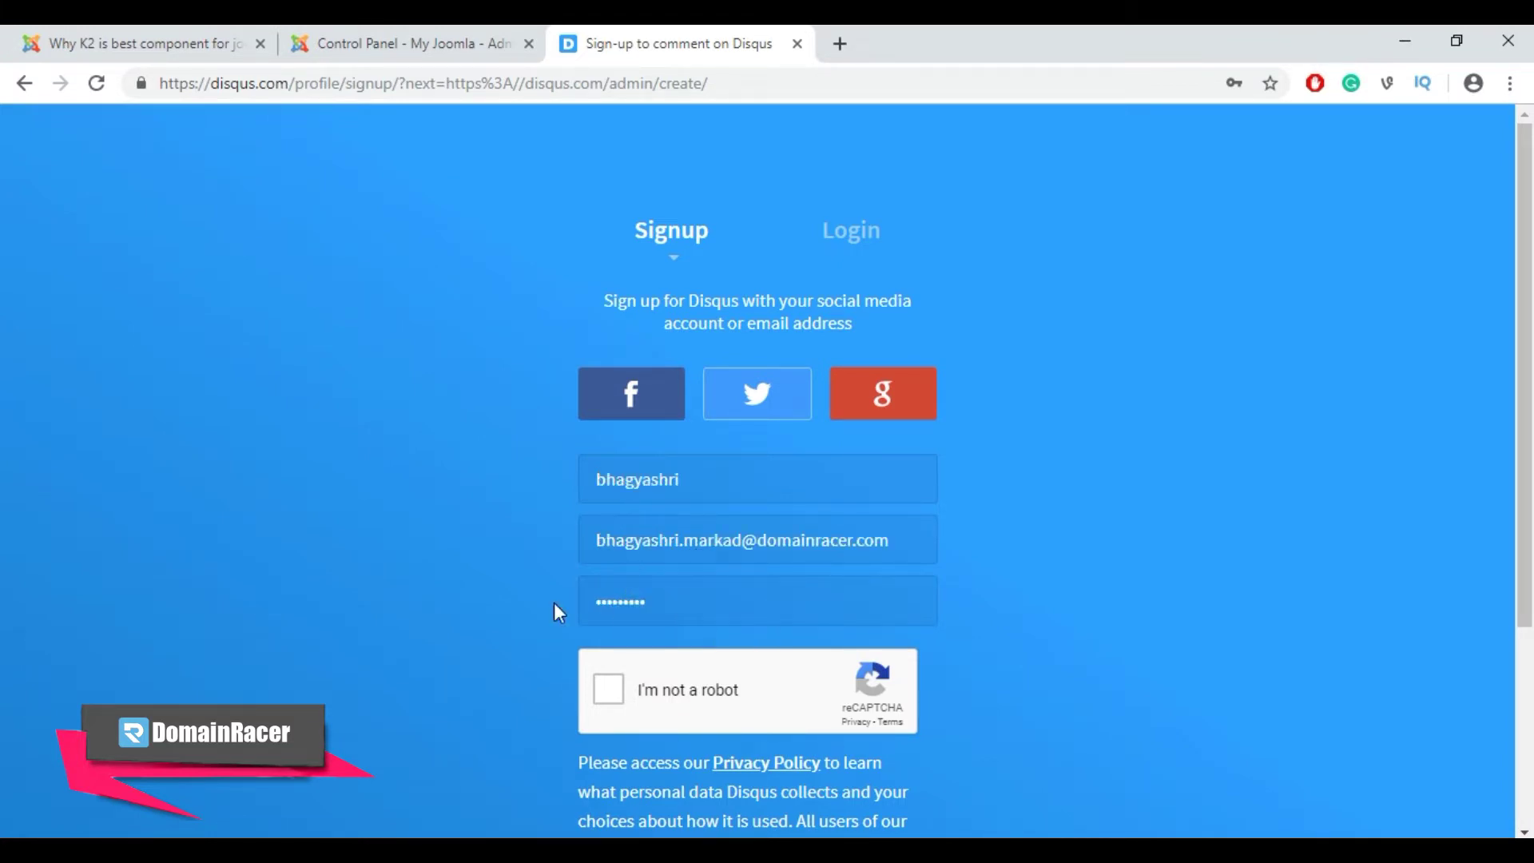
pyautogui.click(613, 699)
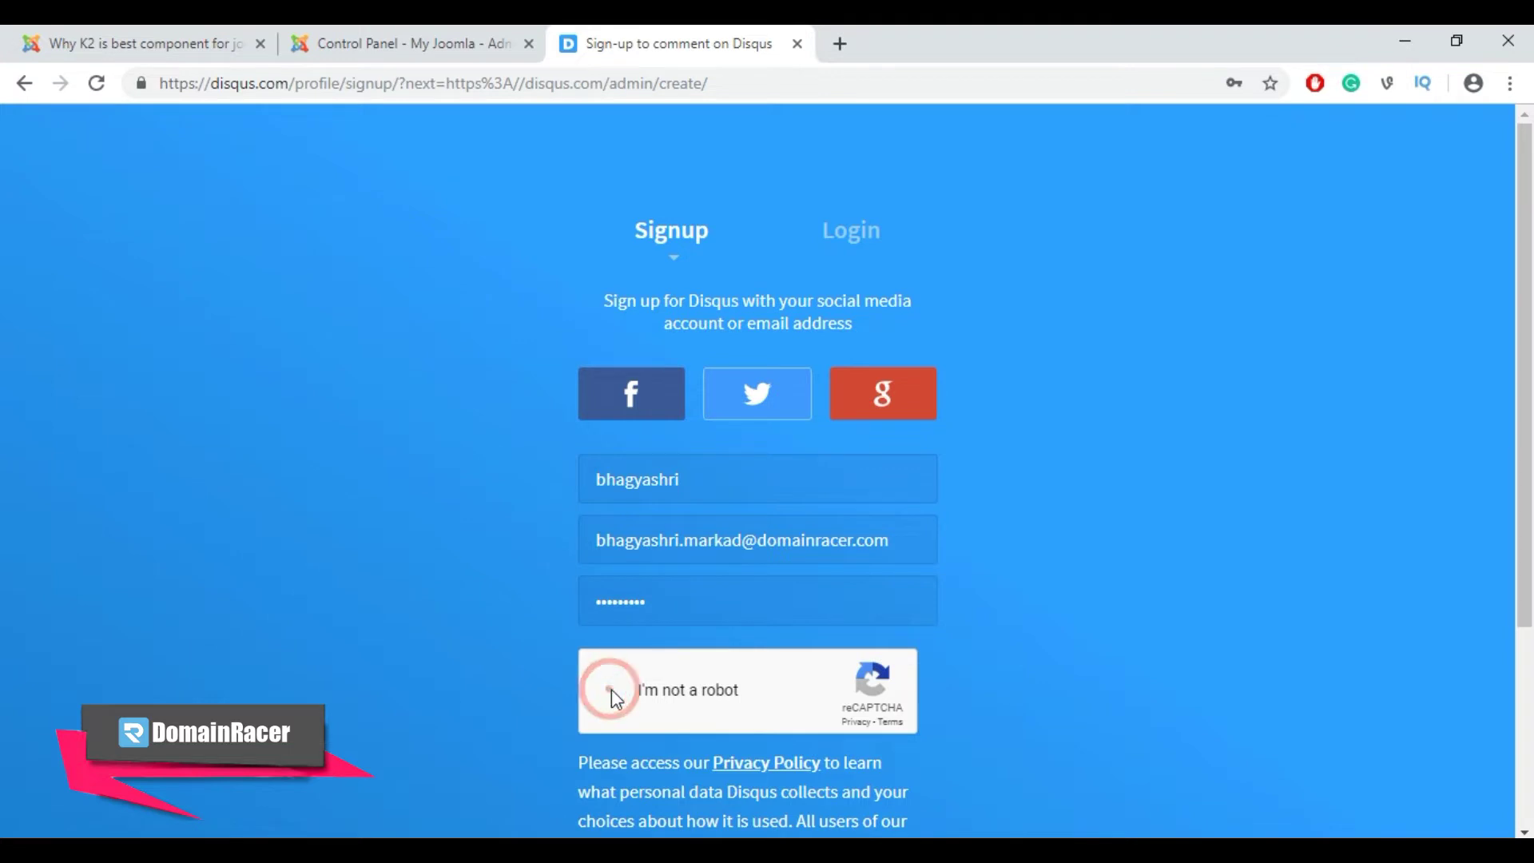
pyautogui.scroll(-1, 611, 688)
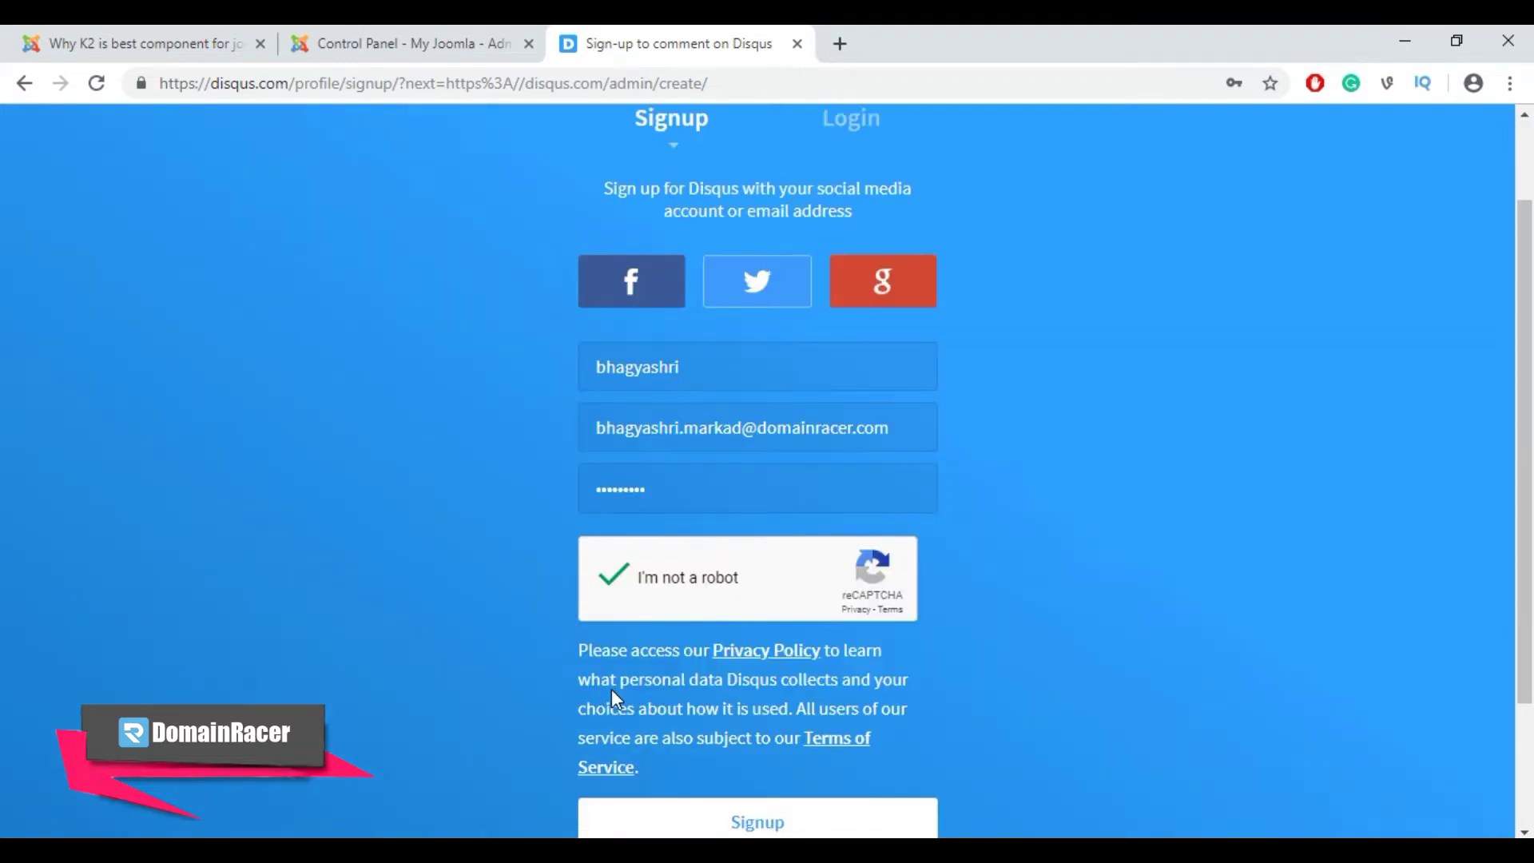
pyautogui.scroll(-2, 611, 688)
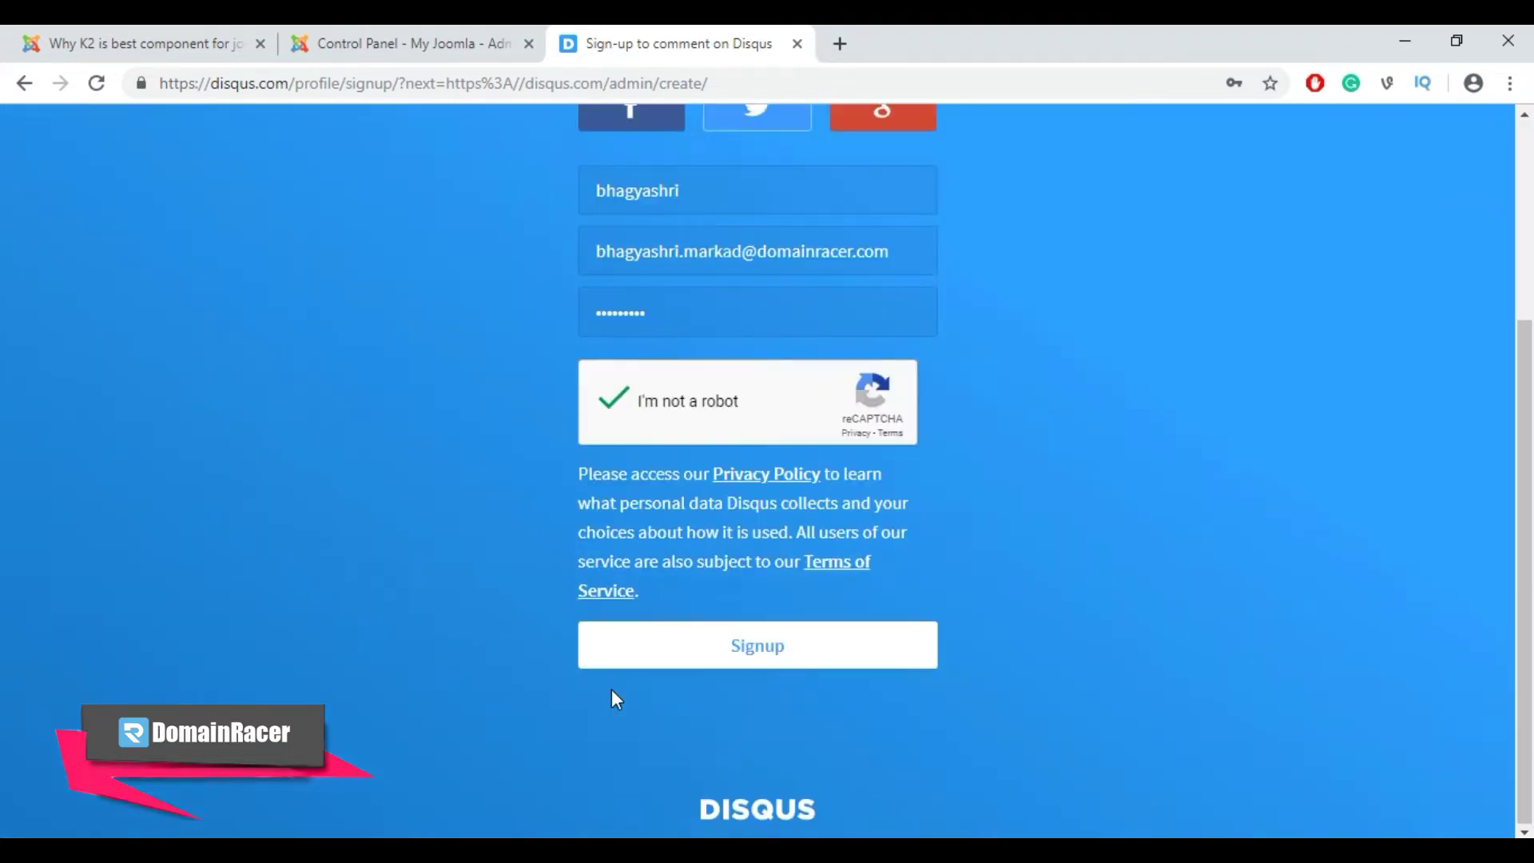
pyautogui.click(755, 660)
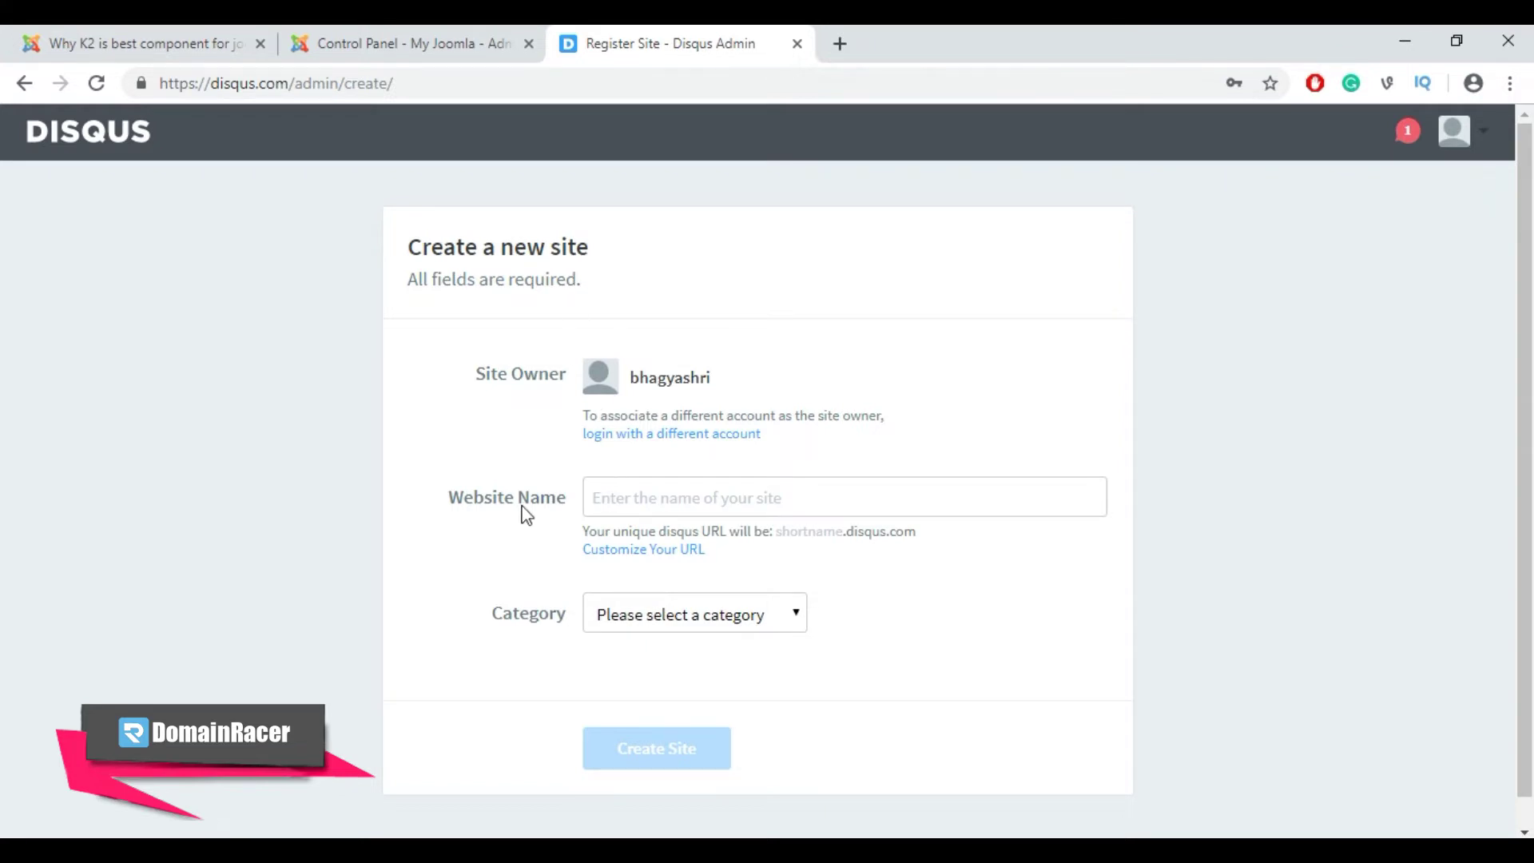
# Step: Create the Disqus site 'domainracer' in the Business category
pyautogui.click(642, 499)
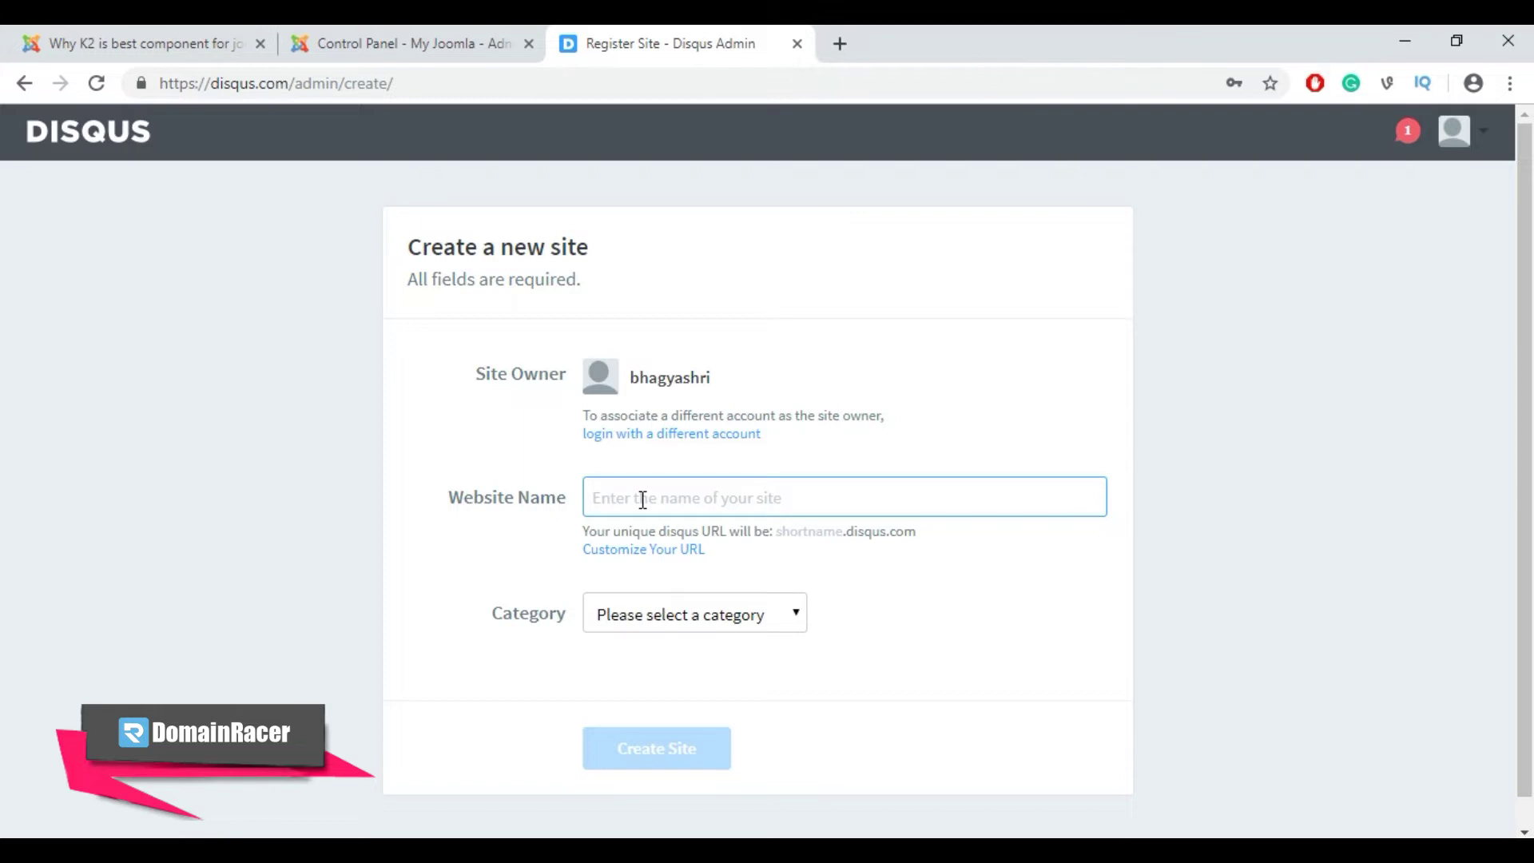
pyautogui.write('doma')
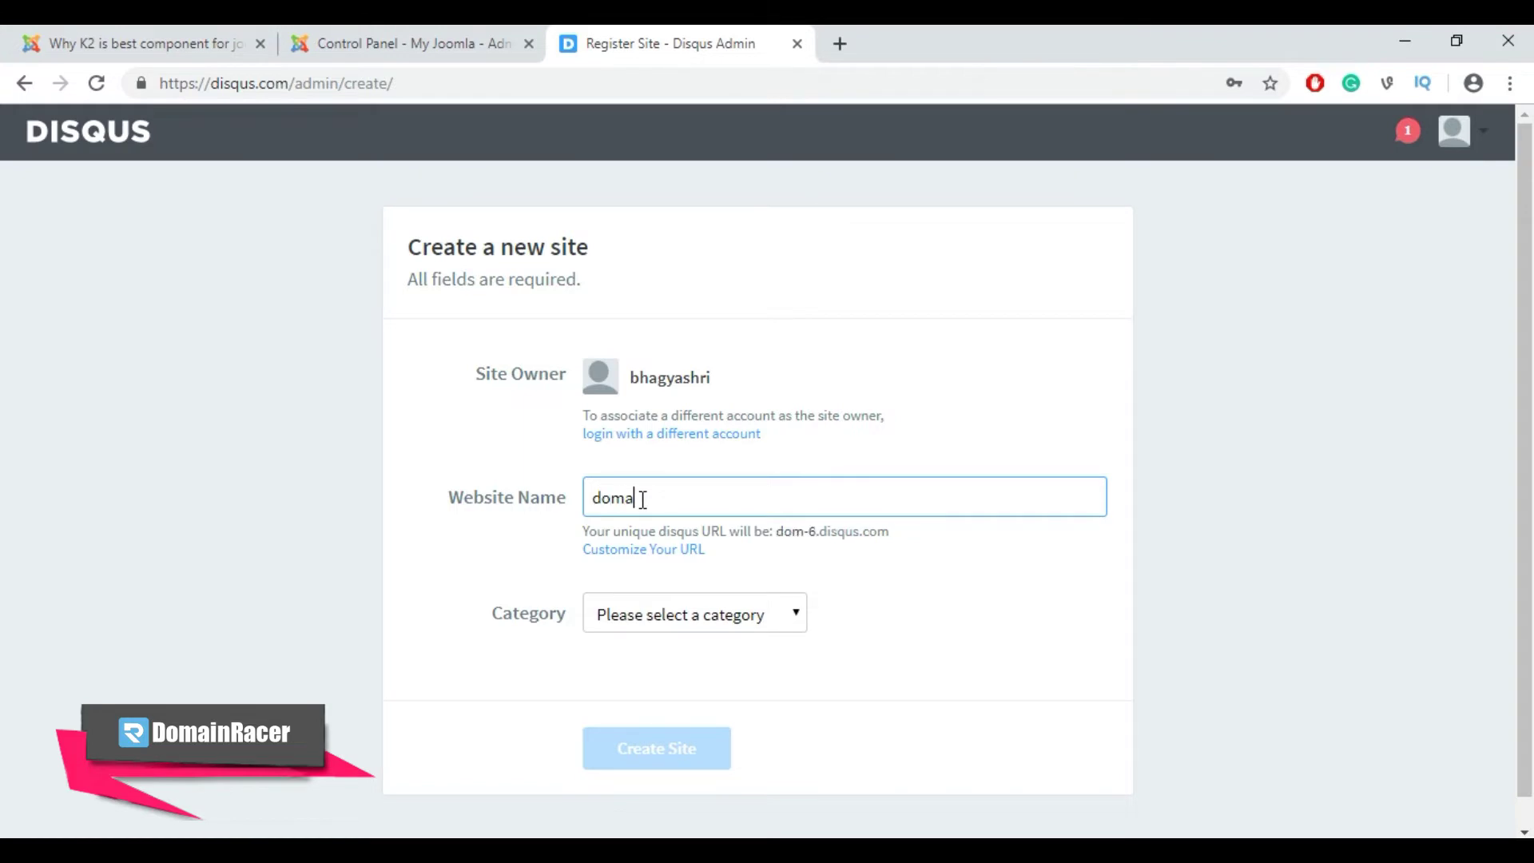
pyautogui.write('inracer')
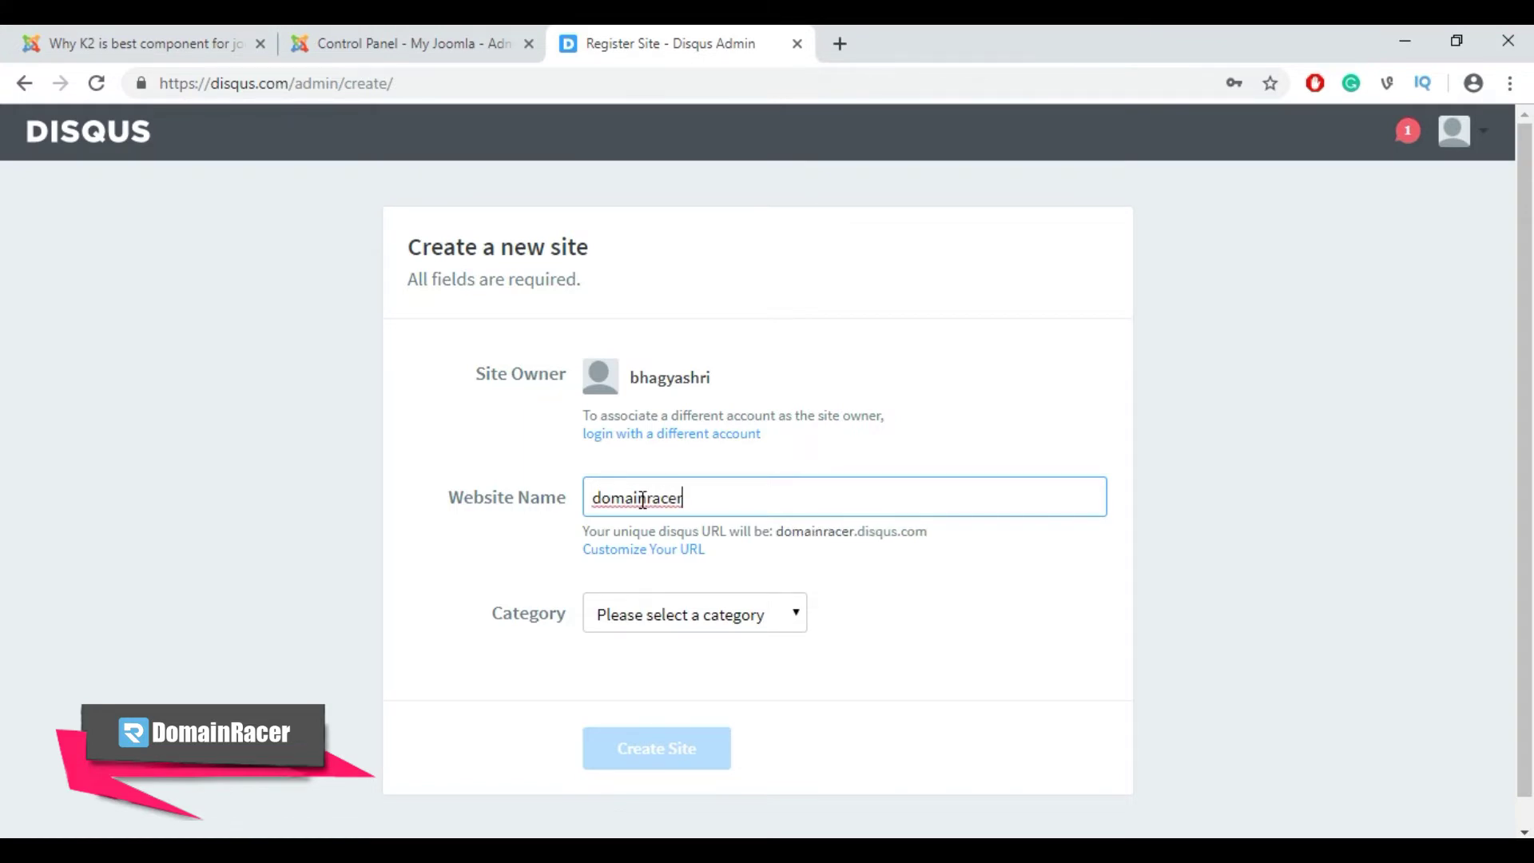
pyautogui.click(644, 627)
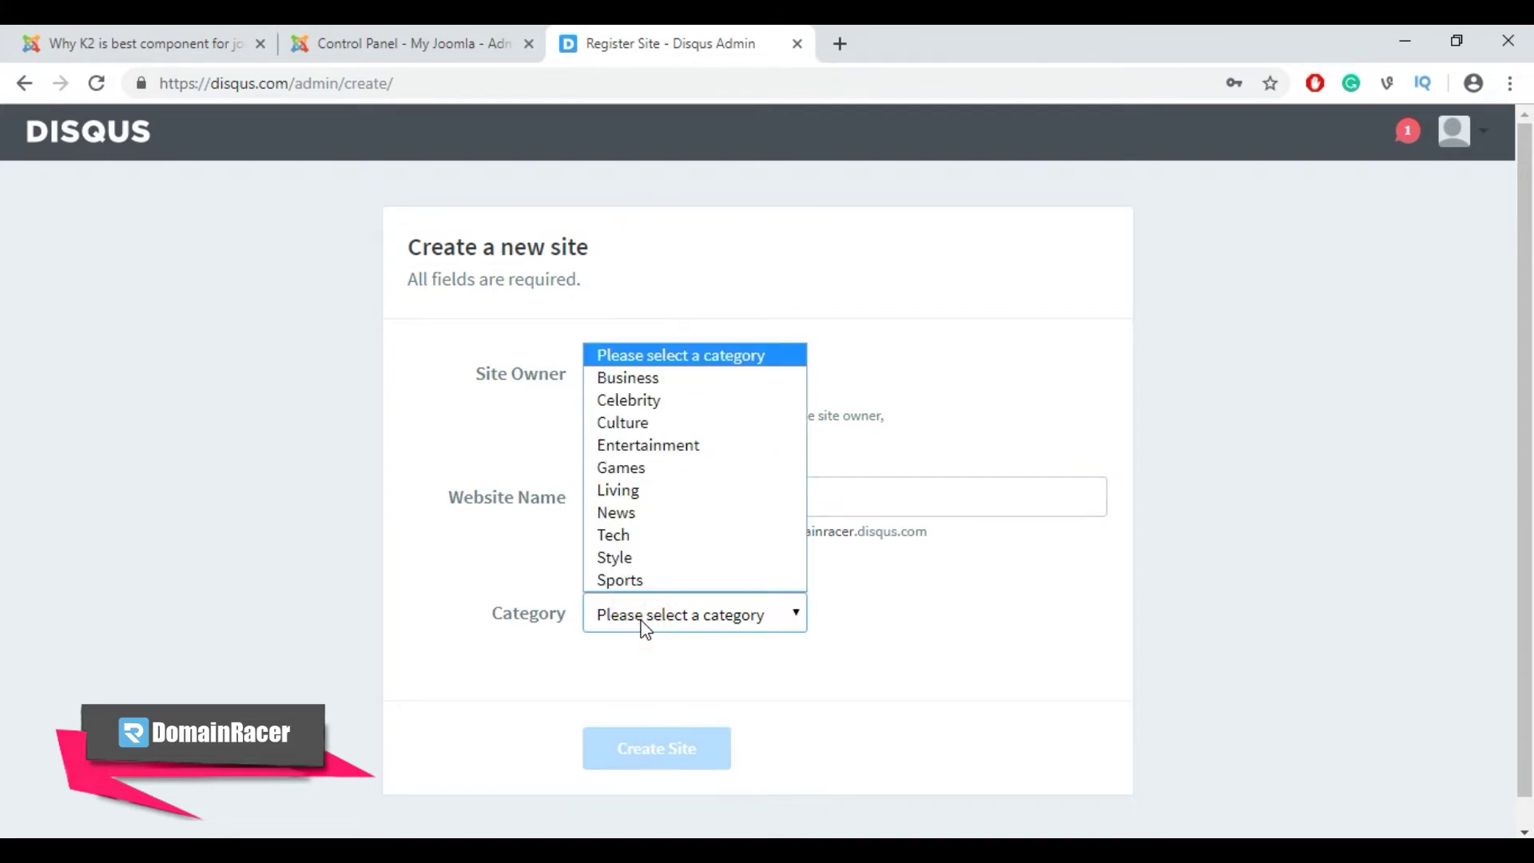
pyautogui.click(609, 376)
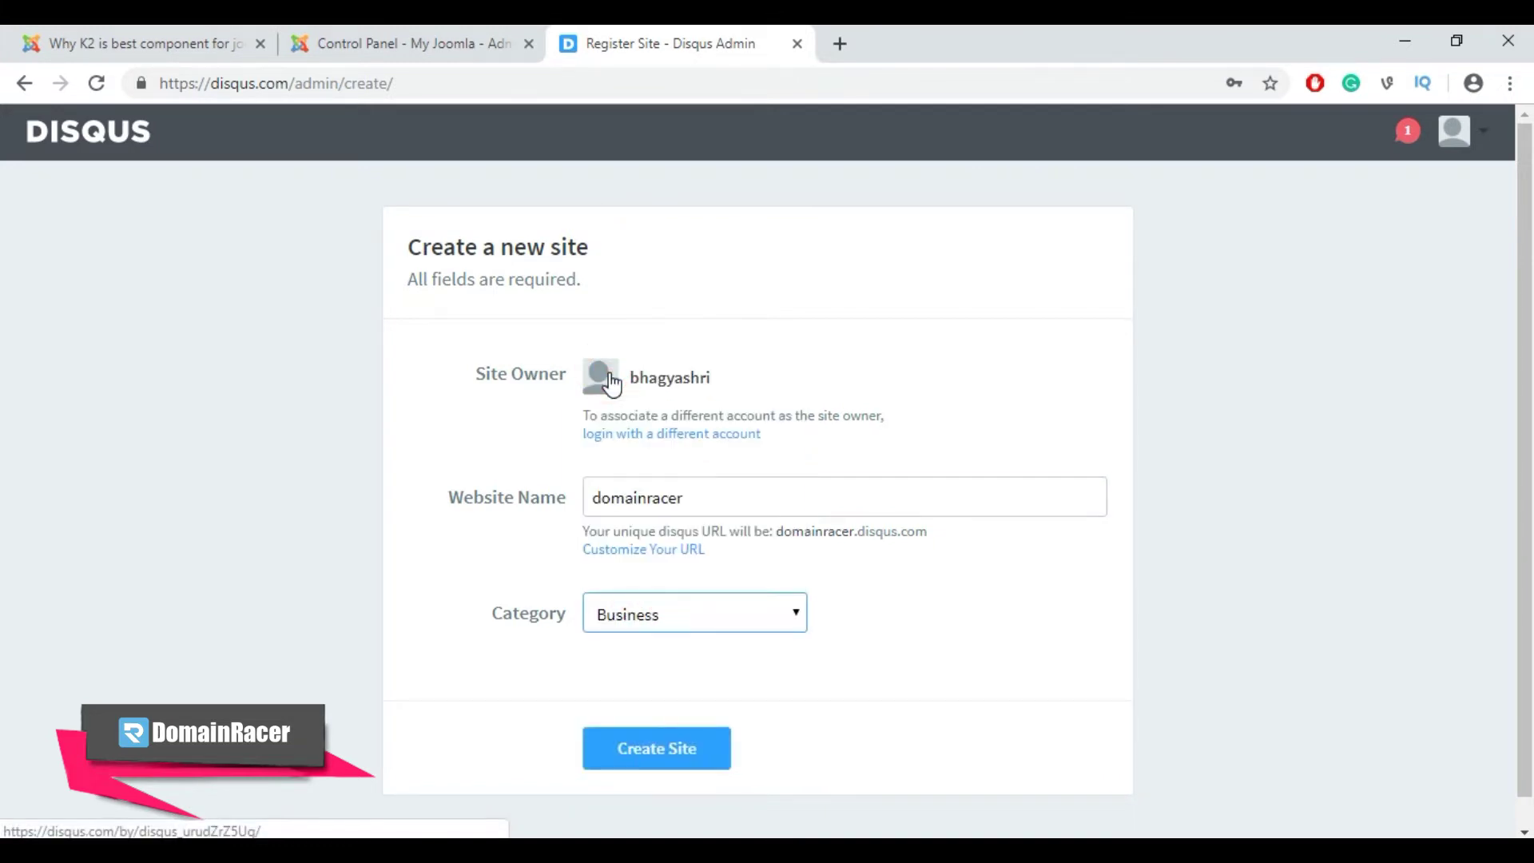
pyautogui.click(671, 749)
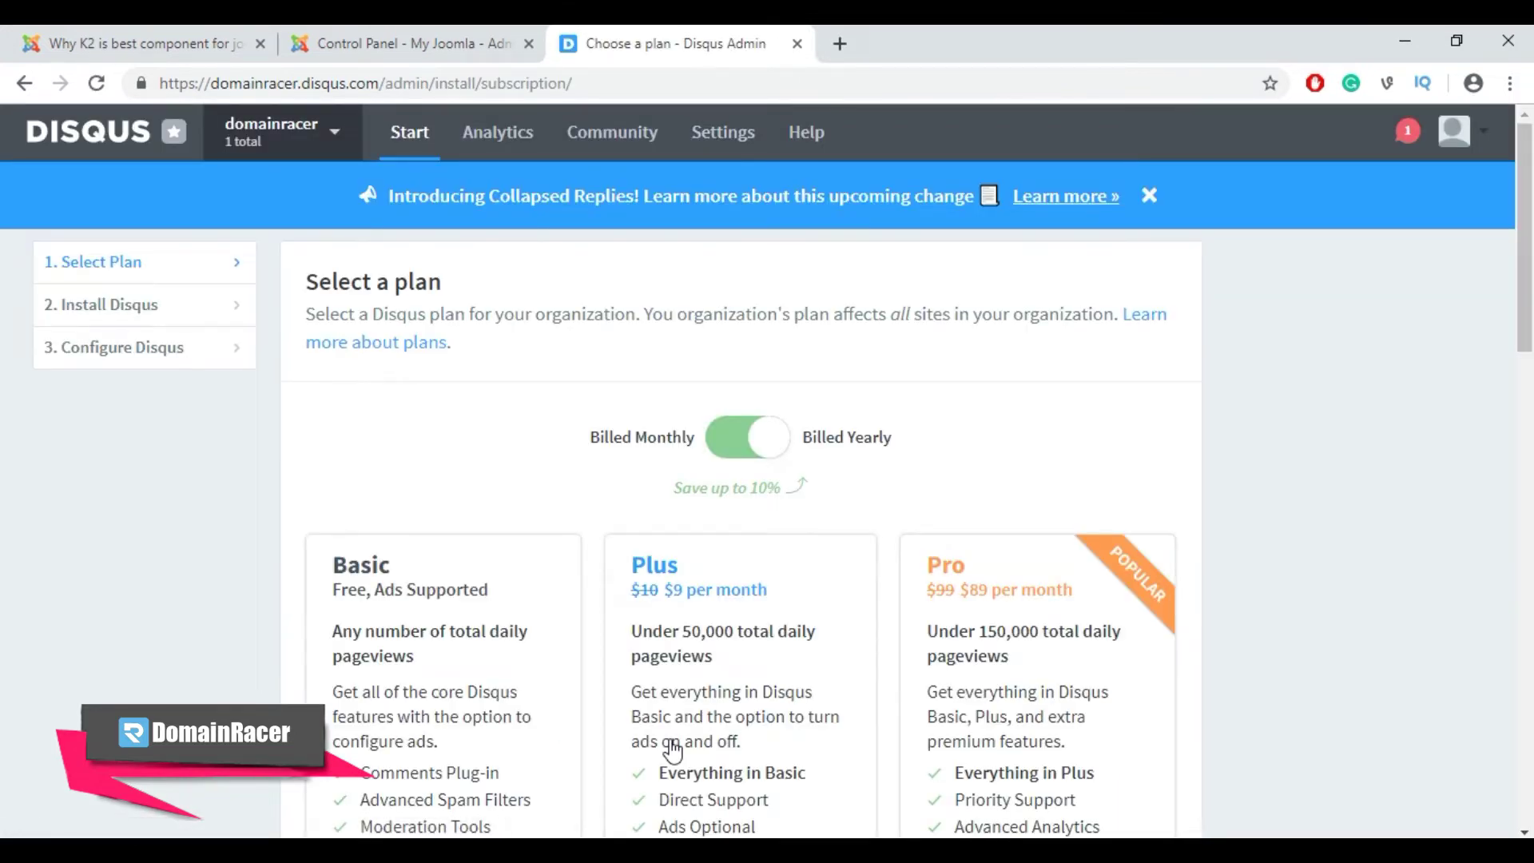
# Step: Subscribe to a plan, pick Joomla as the platform, and follow the 'Disqus for Joomla plug-in' link
pyautogui.scroll(-5, 673, 751)
pyautogui.click(490, 674)
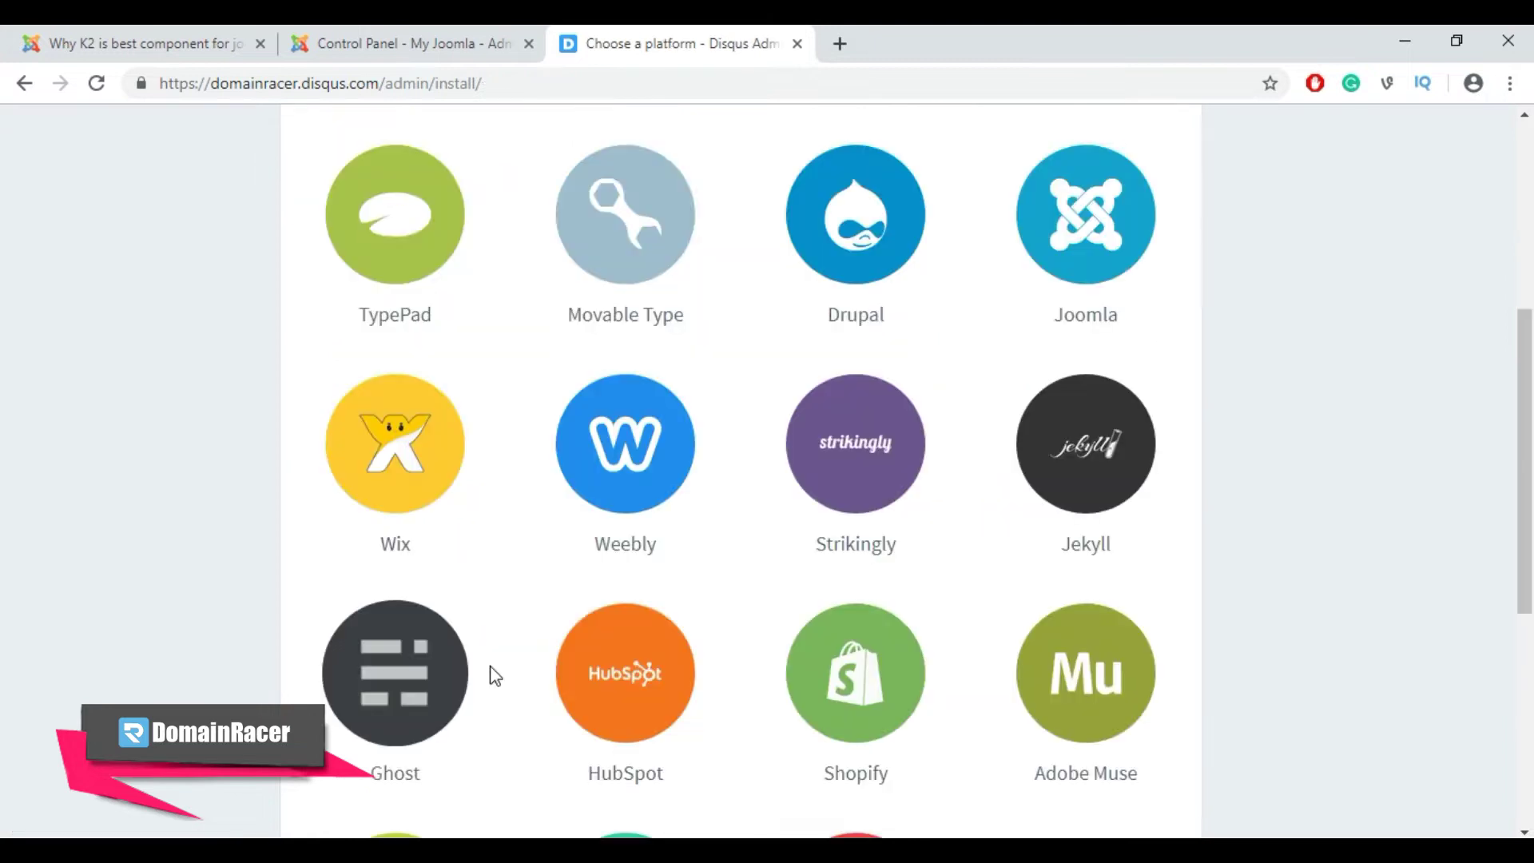
pyautogui.click(1089, 240)
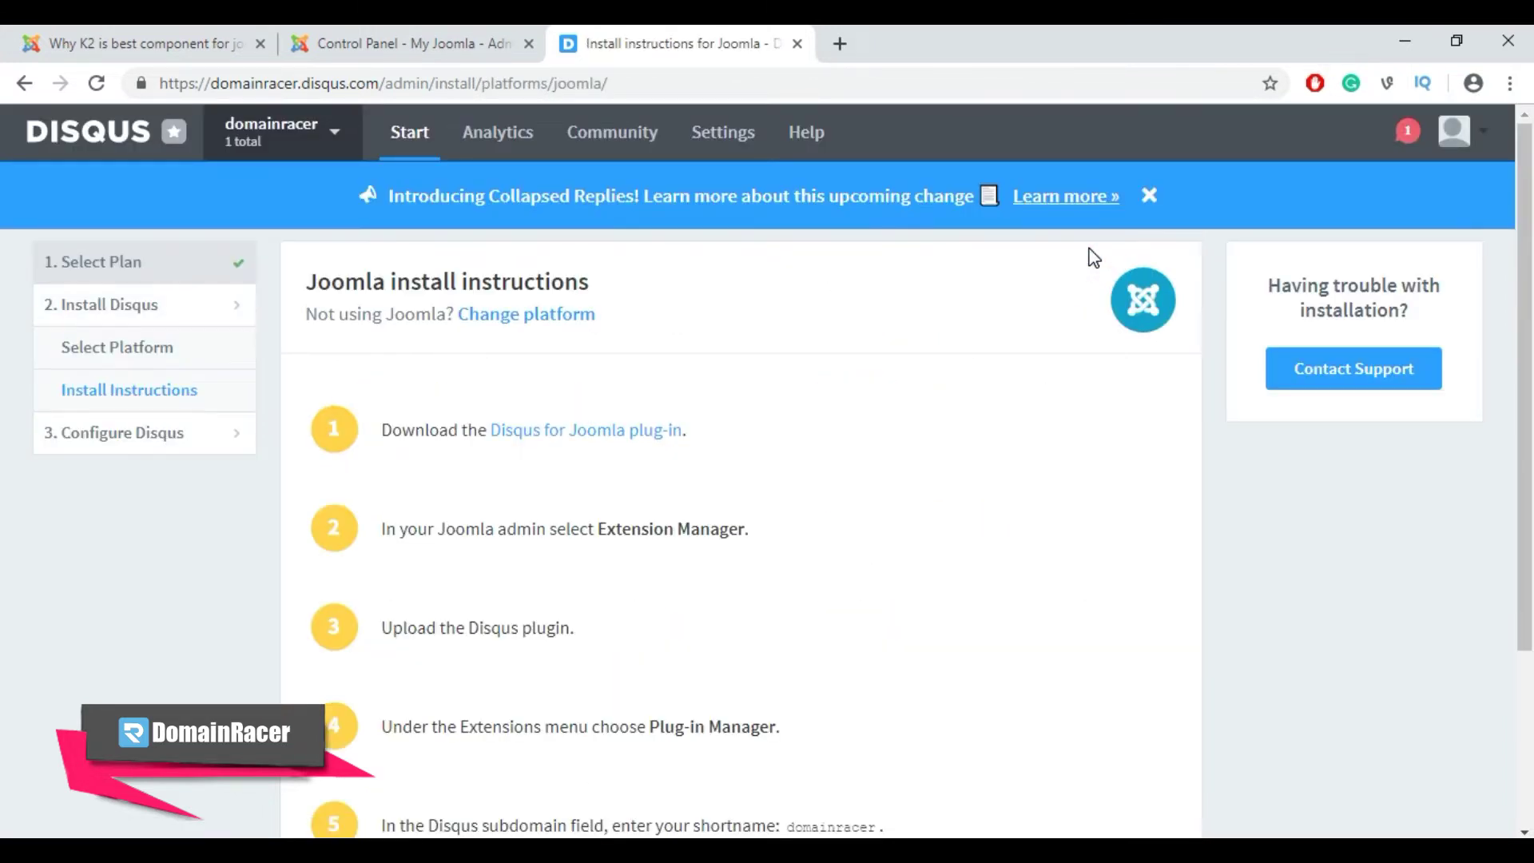
pyautogui.scroll(-1, 461, 441)
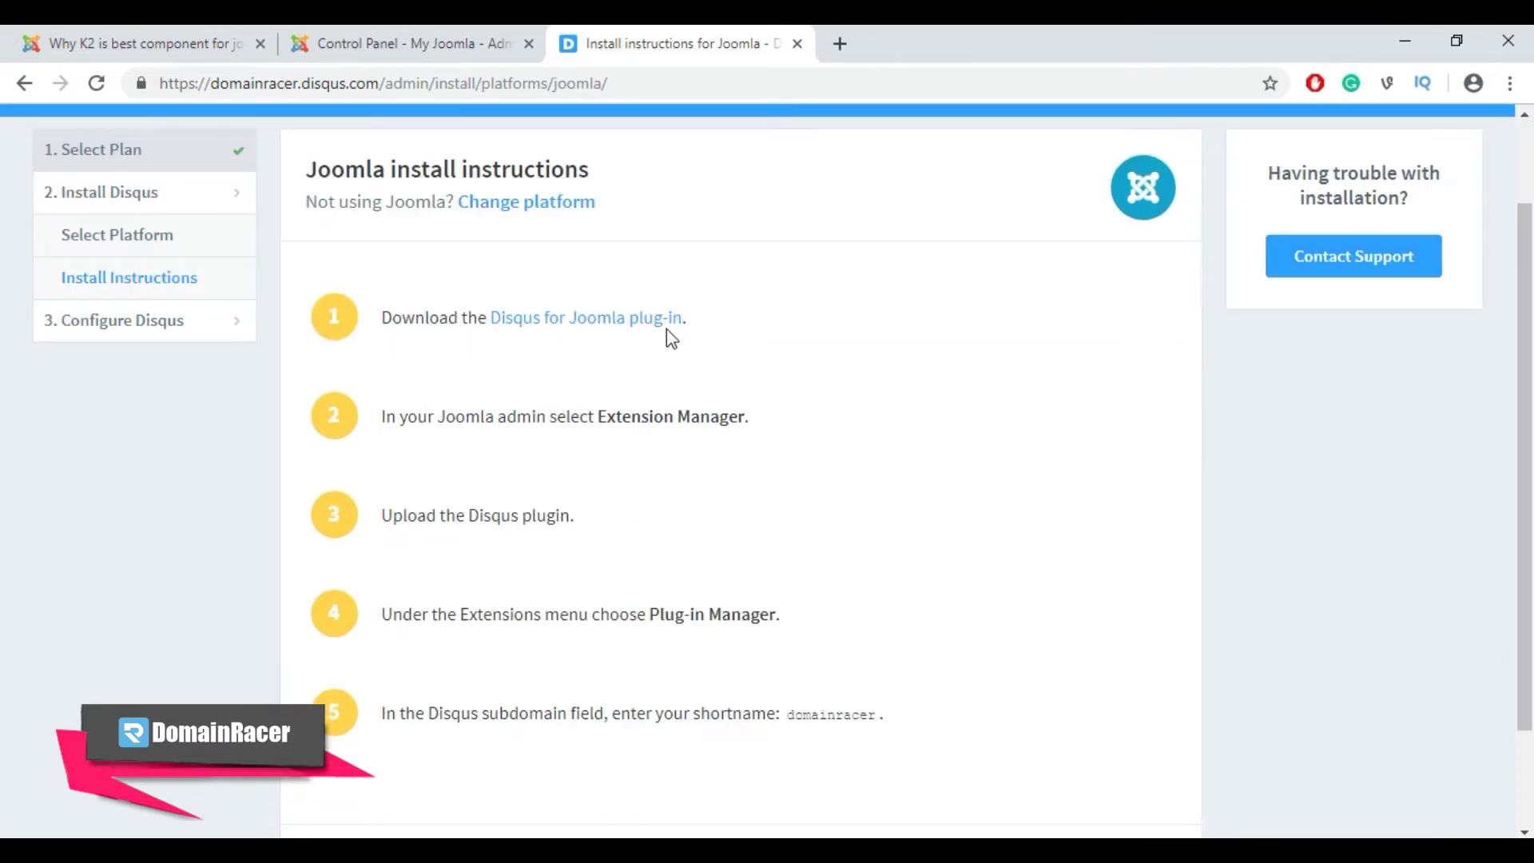
pyautogui.click(611, 319)
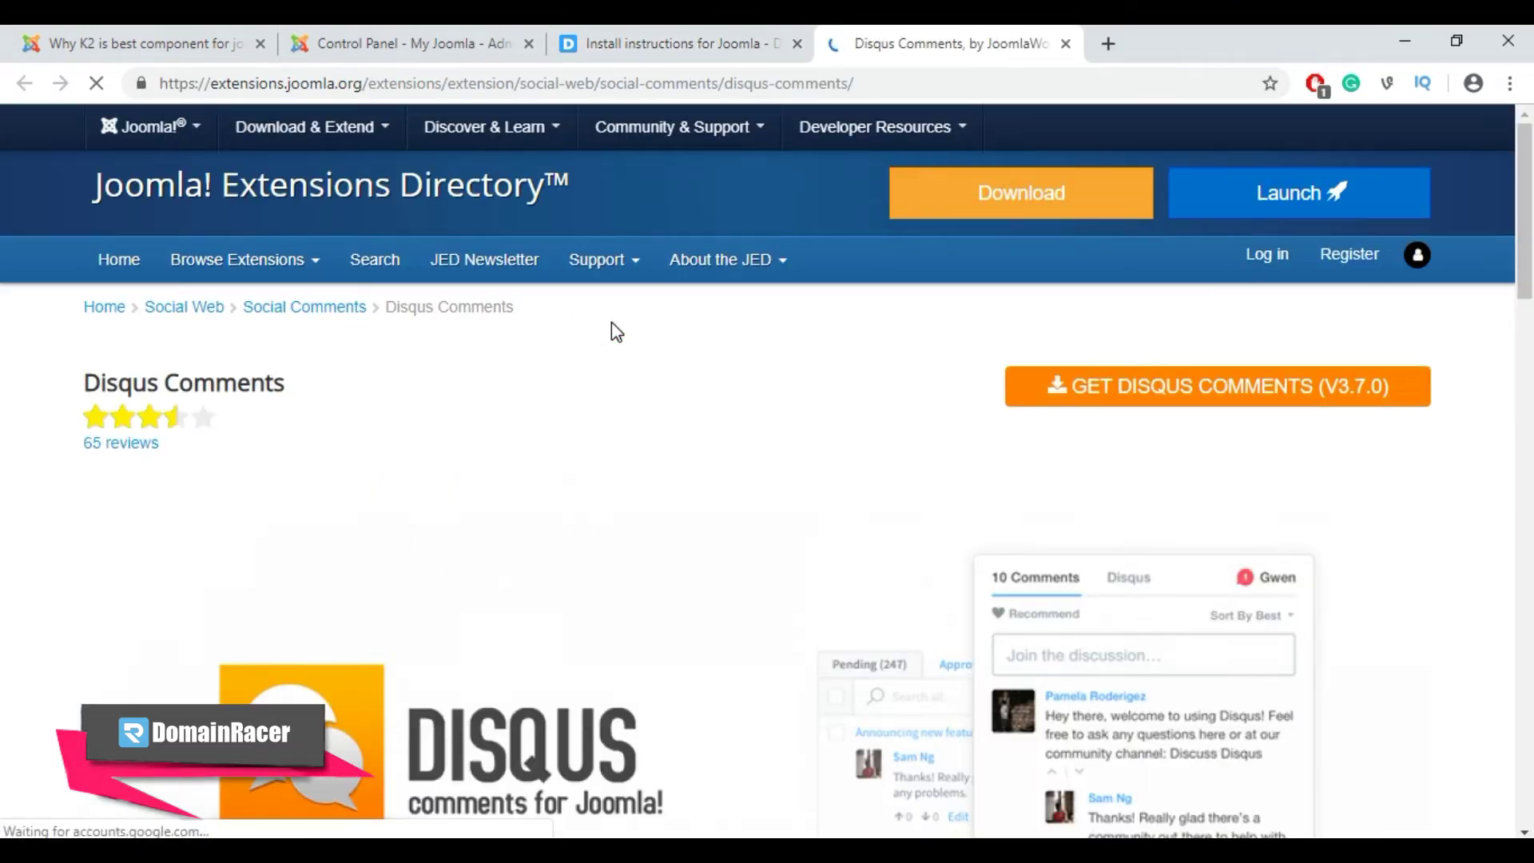
# Step: Download the jw_disqus v3.7.0 package from JoomlaWorks and return to the Joomla Control Panel
pyautogui.scroll(-8, 611, 323)
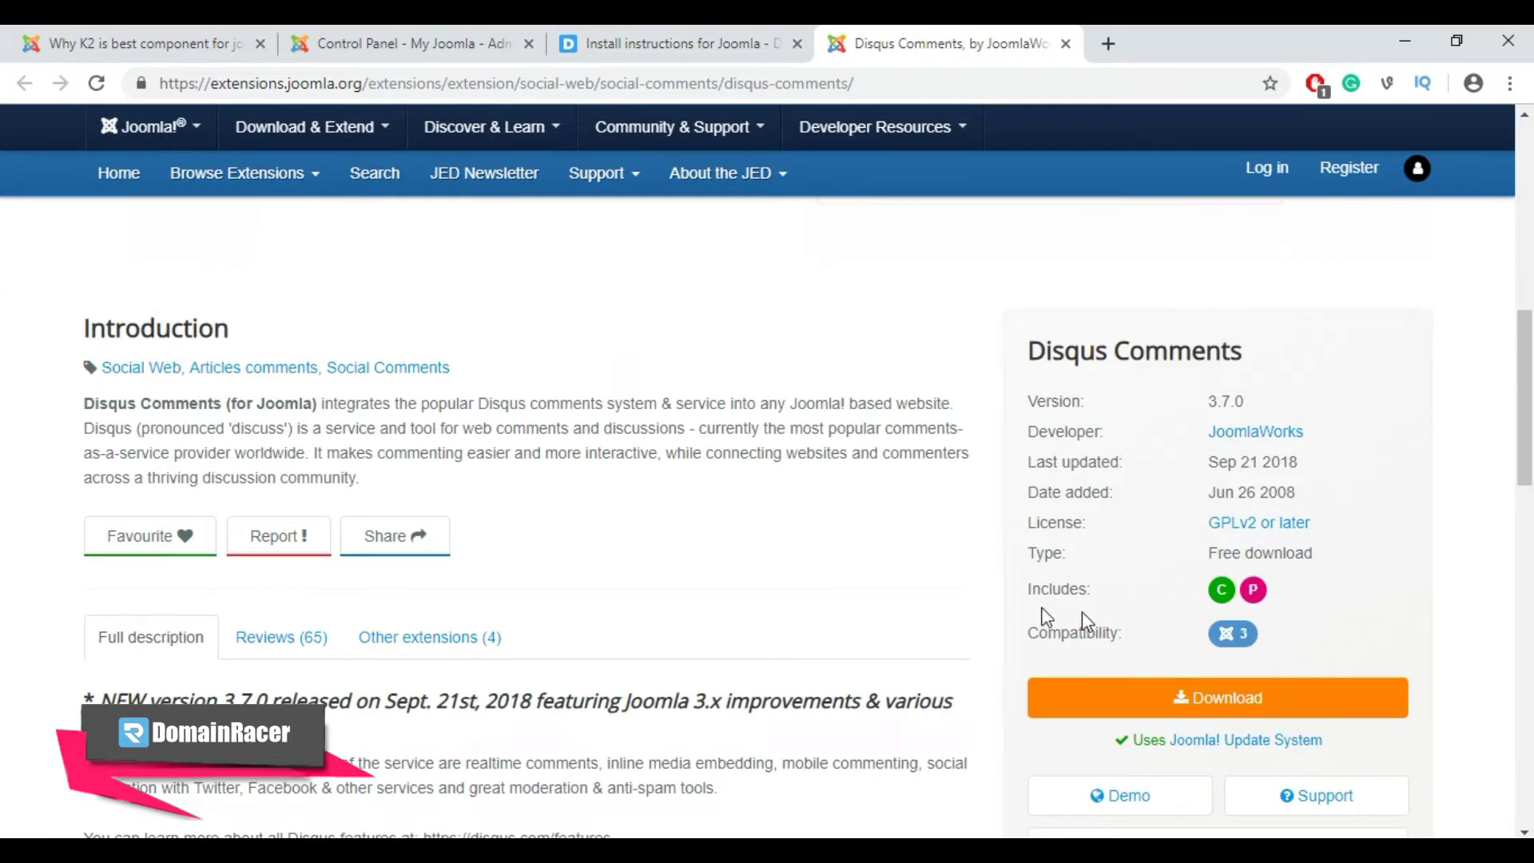
pyautogui.click(1202, 699)
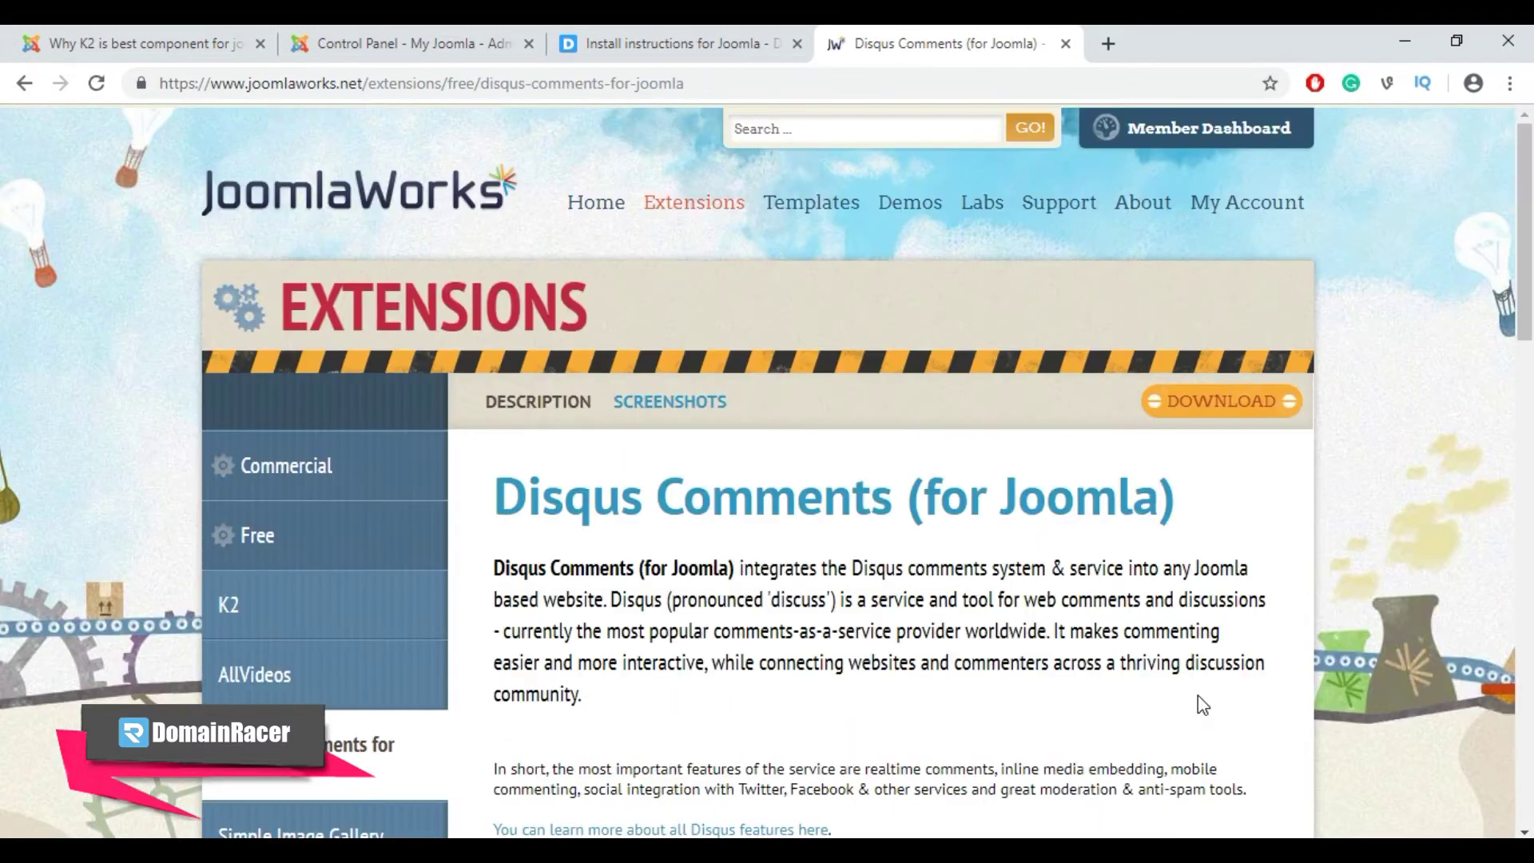
pyautogui.scroll(-5, 1197, 695)
pyautogui.scroll(-5, 1197, 695)
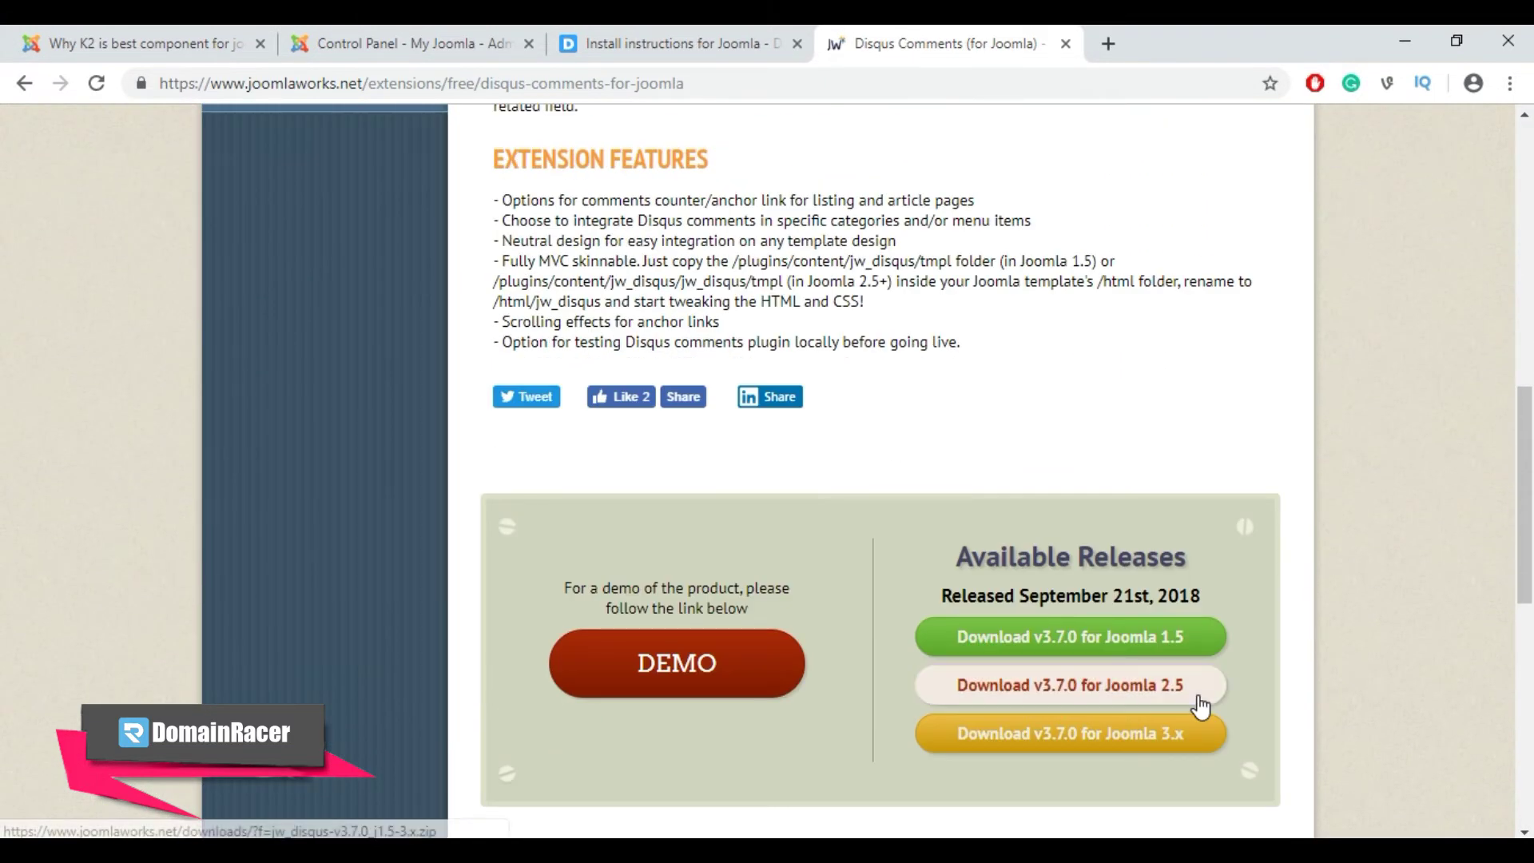
pyautogui.click(1108, 646)
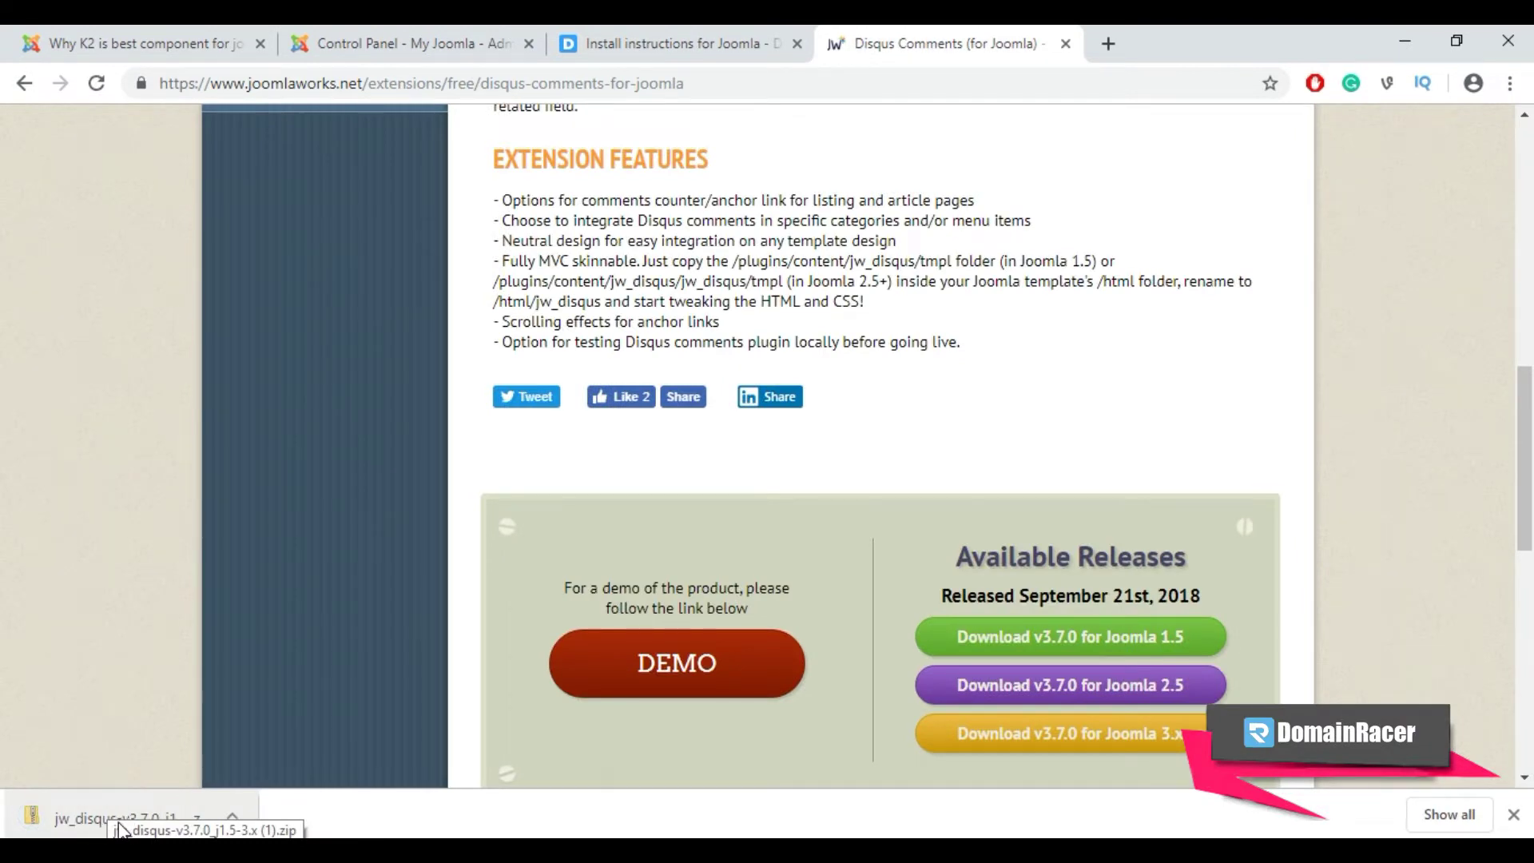
pyautogui.scroll(-1, 232, 813)
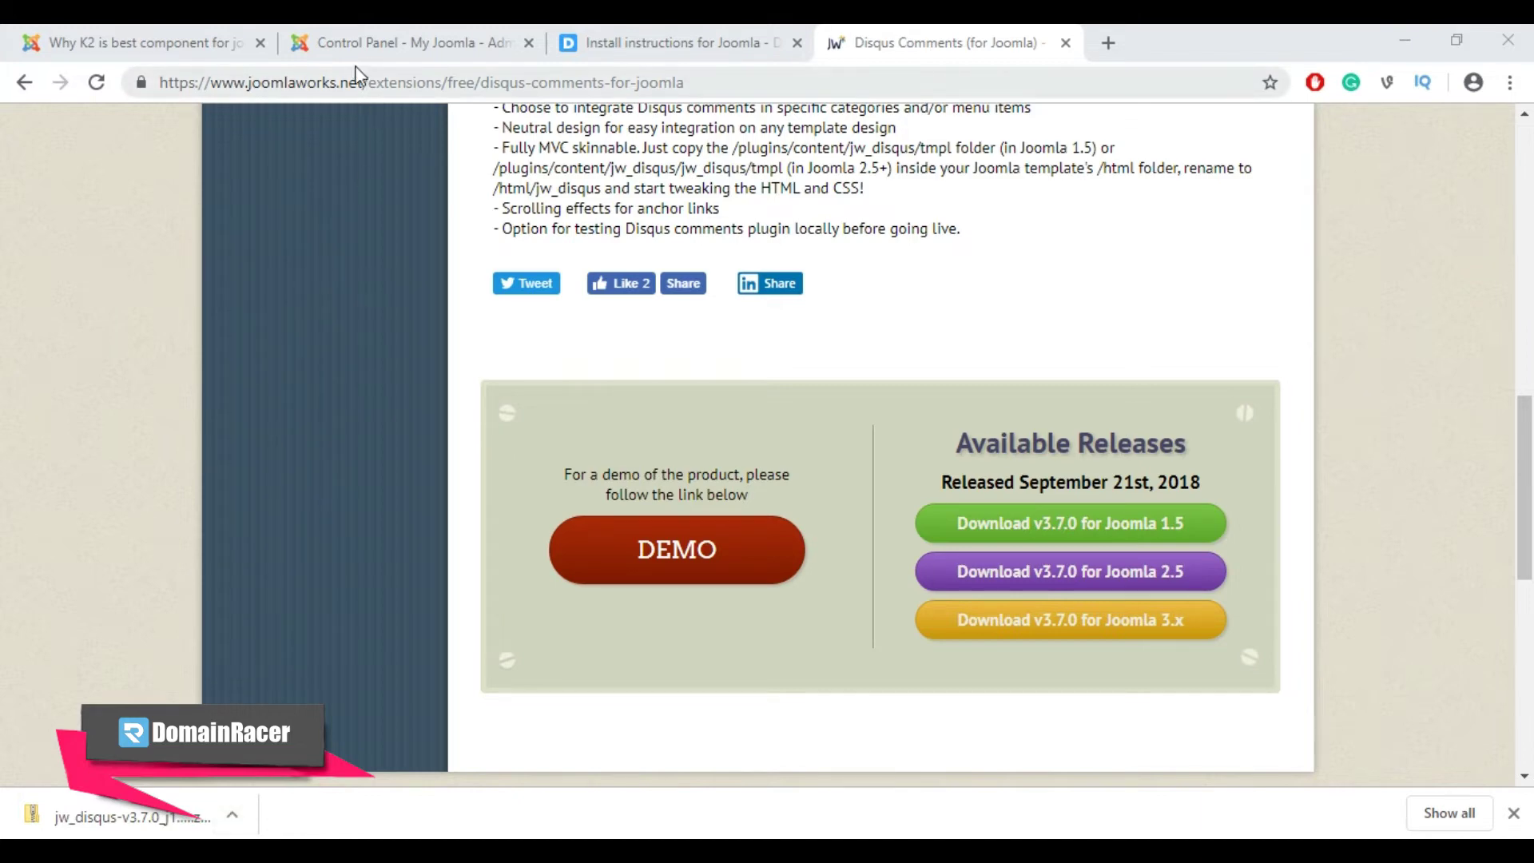
pyautogui.click(374, 47)
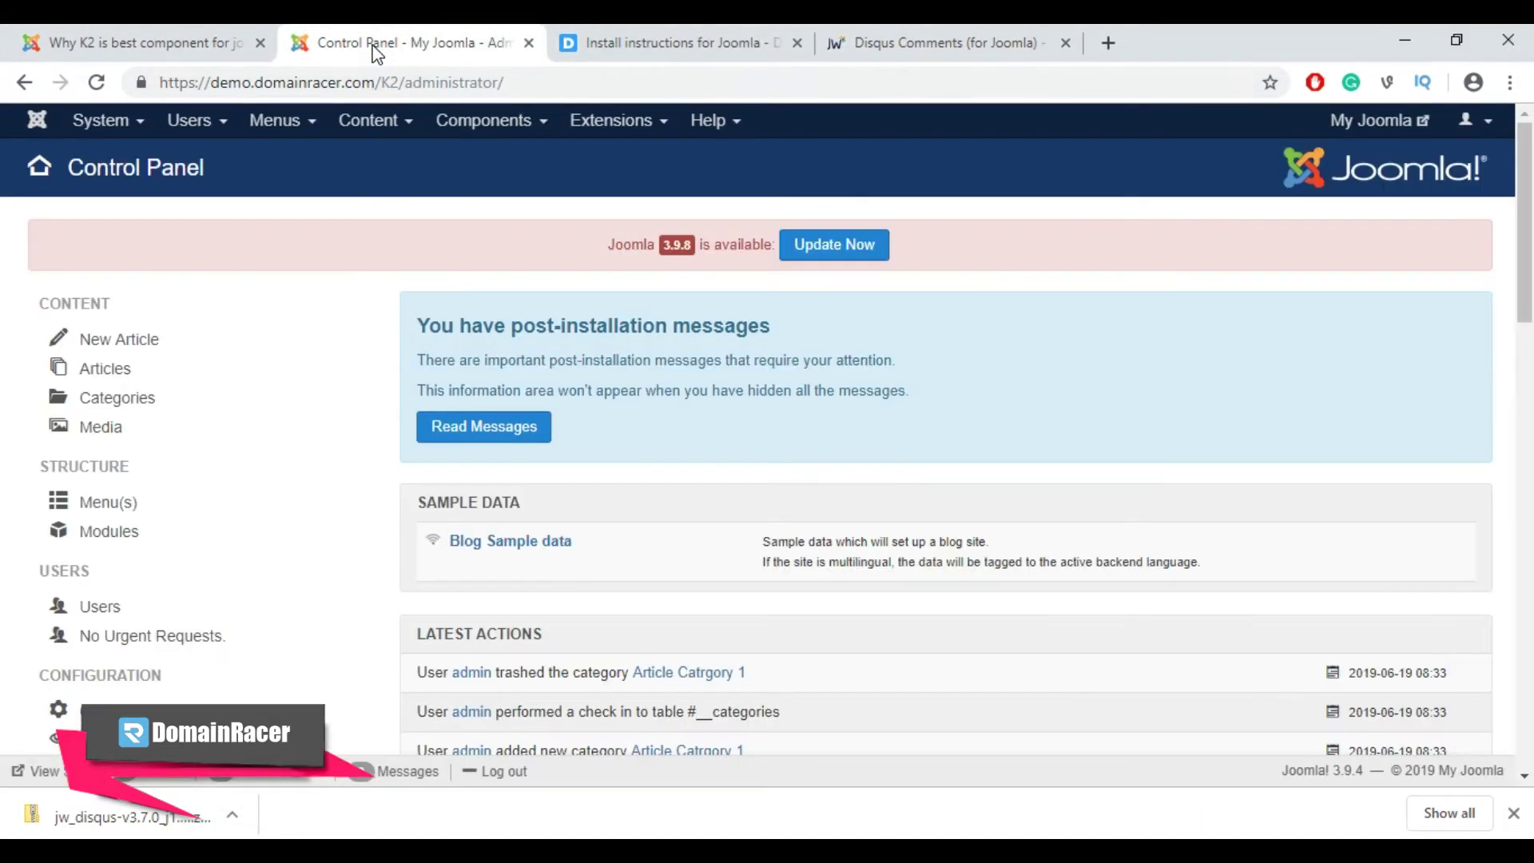
# Step: Start a new article category titled 'Article Category 1', removing the stray space from the title
pyautogui.click(377, 132)
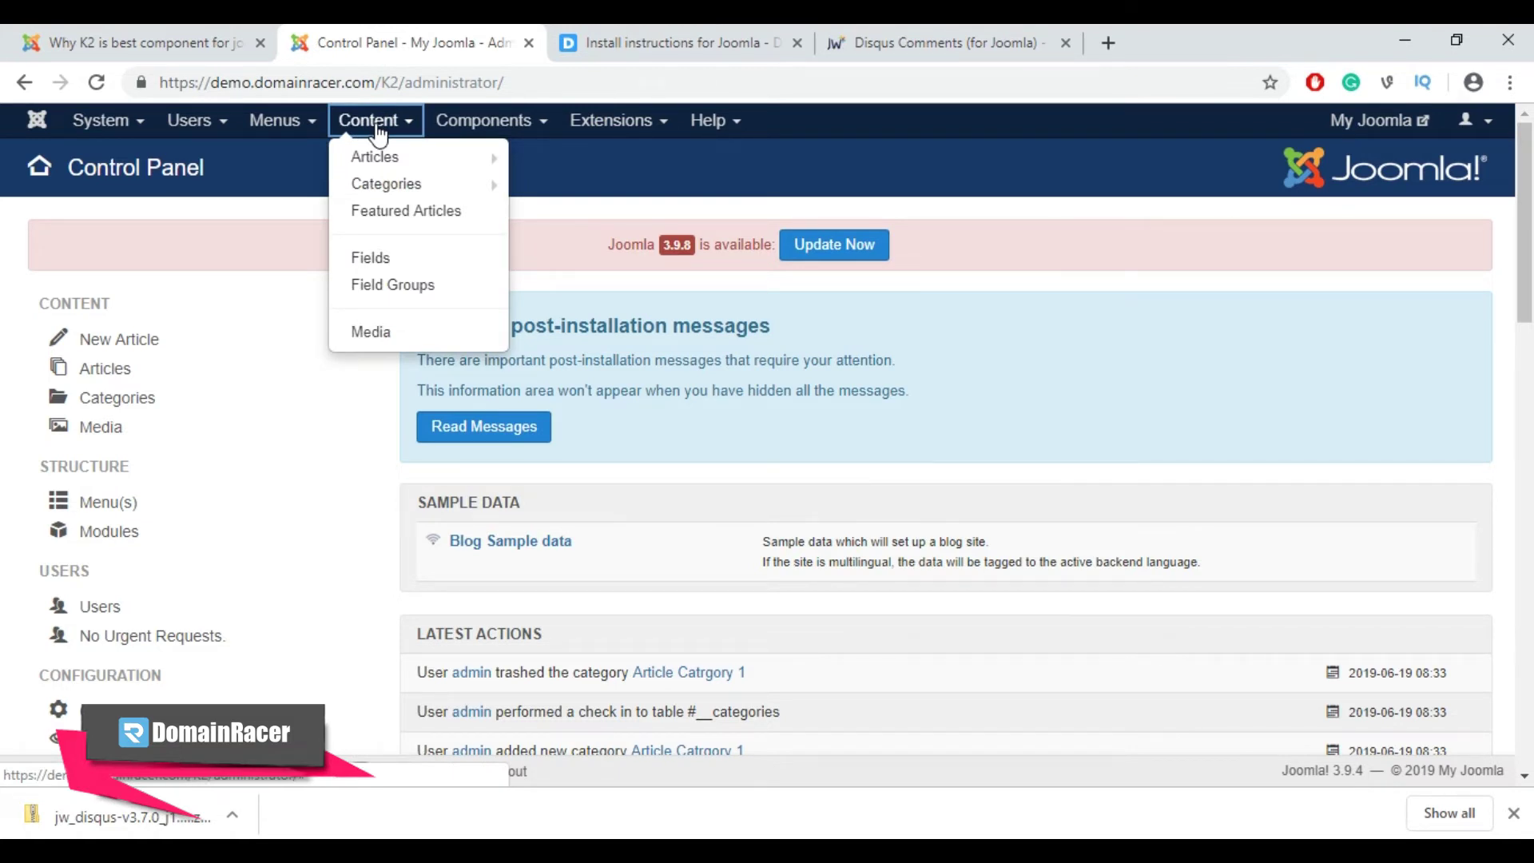
pyautogui.moveTo(380, 194)
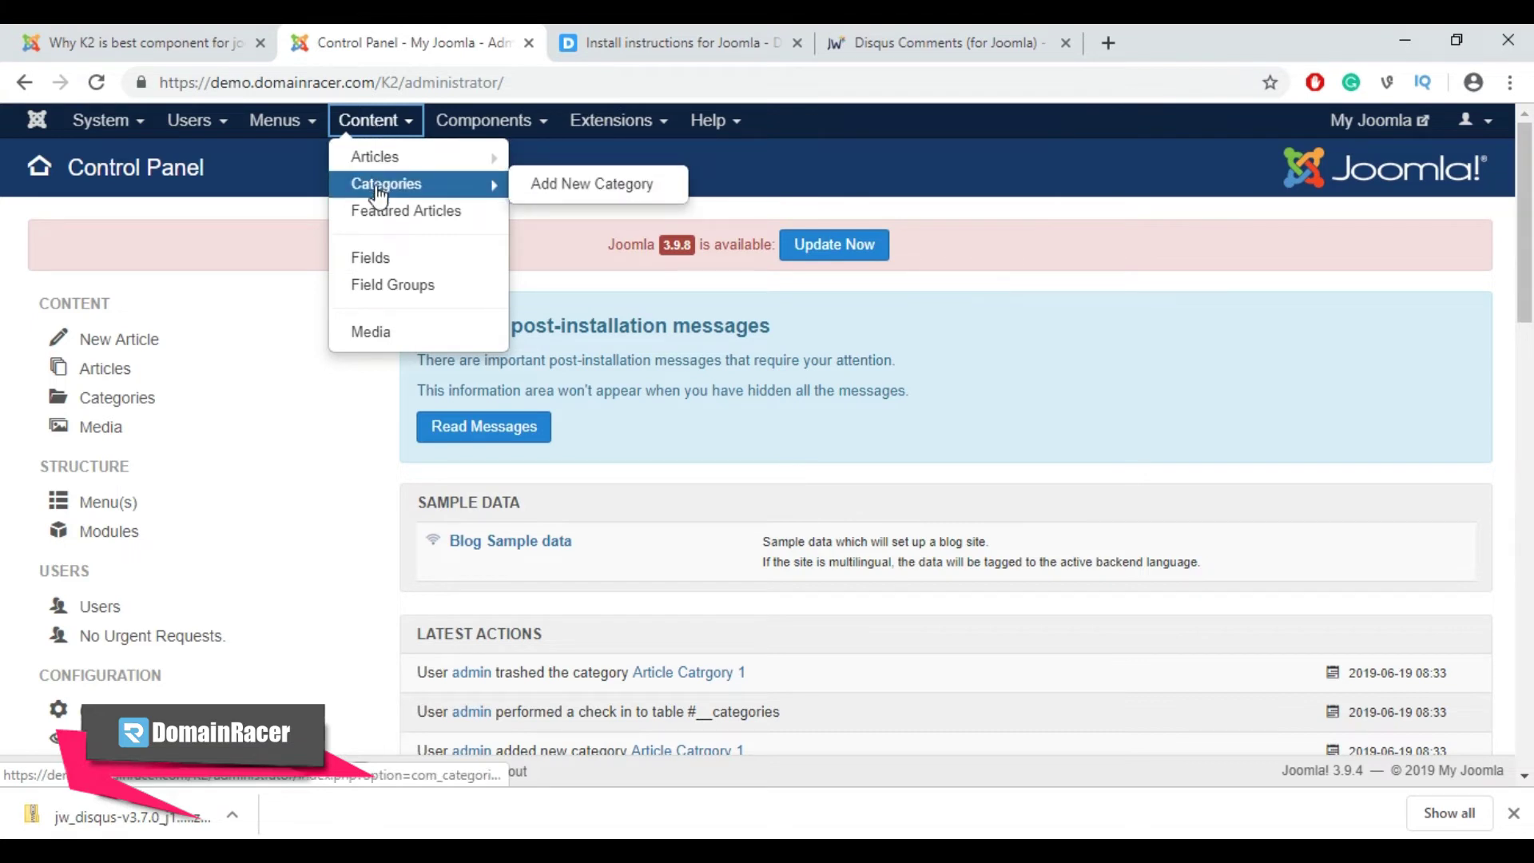
pyautogui.click(533, 186)
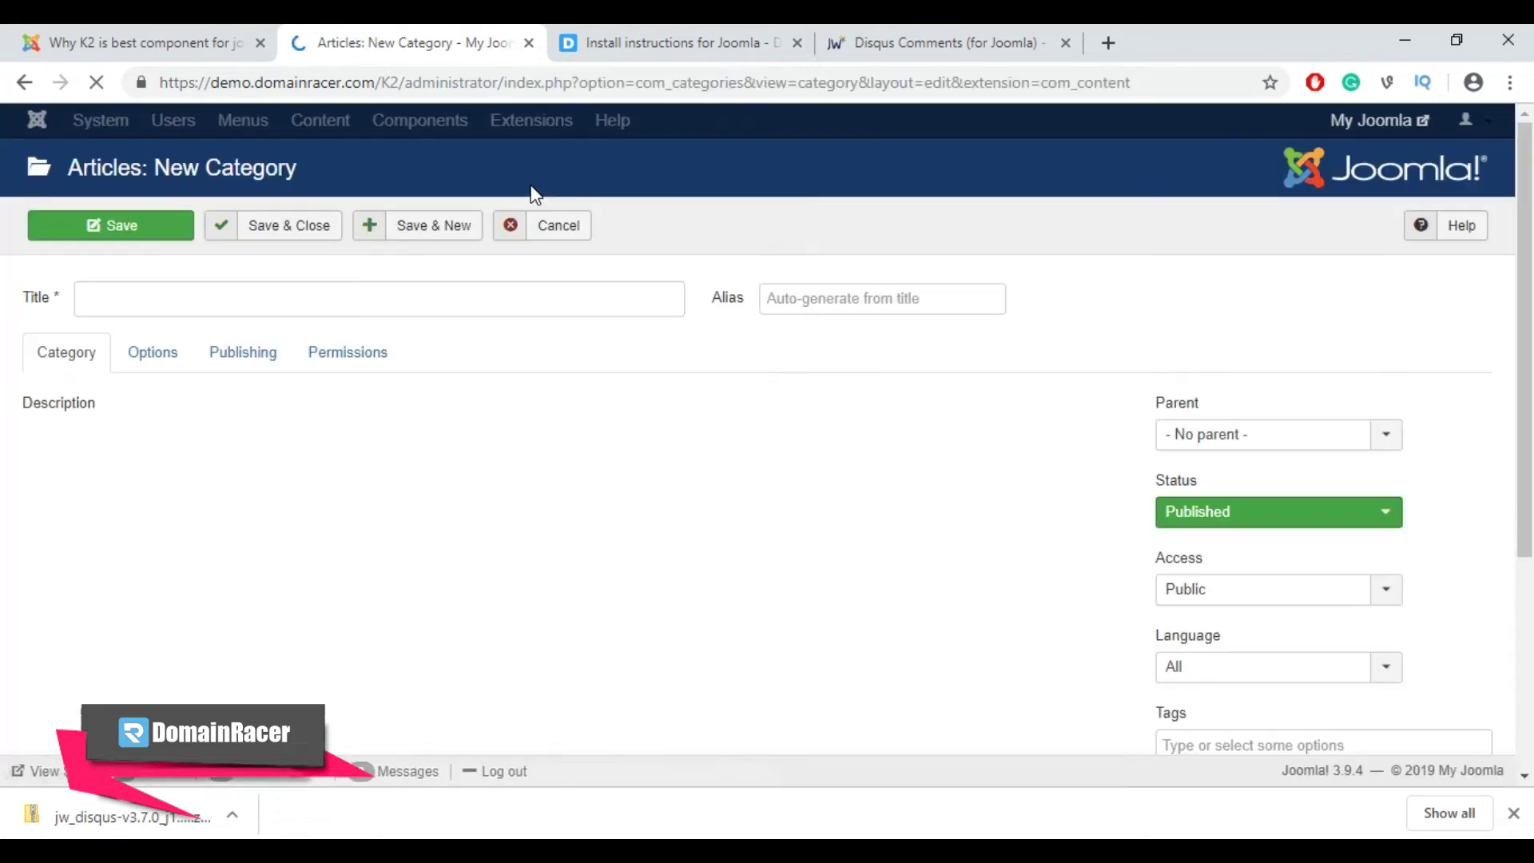
pyautogui.click(249, 301)
pyautogui.write('Article ')
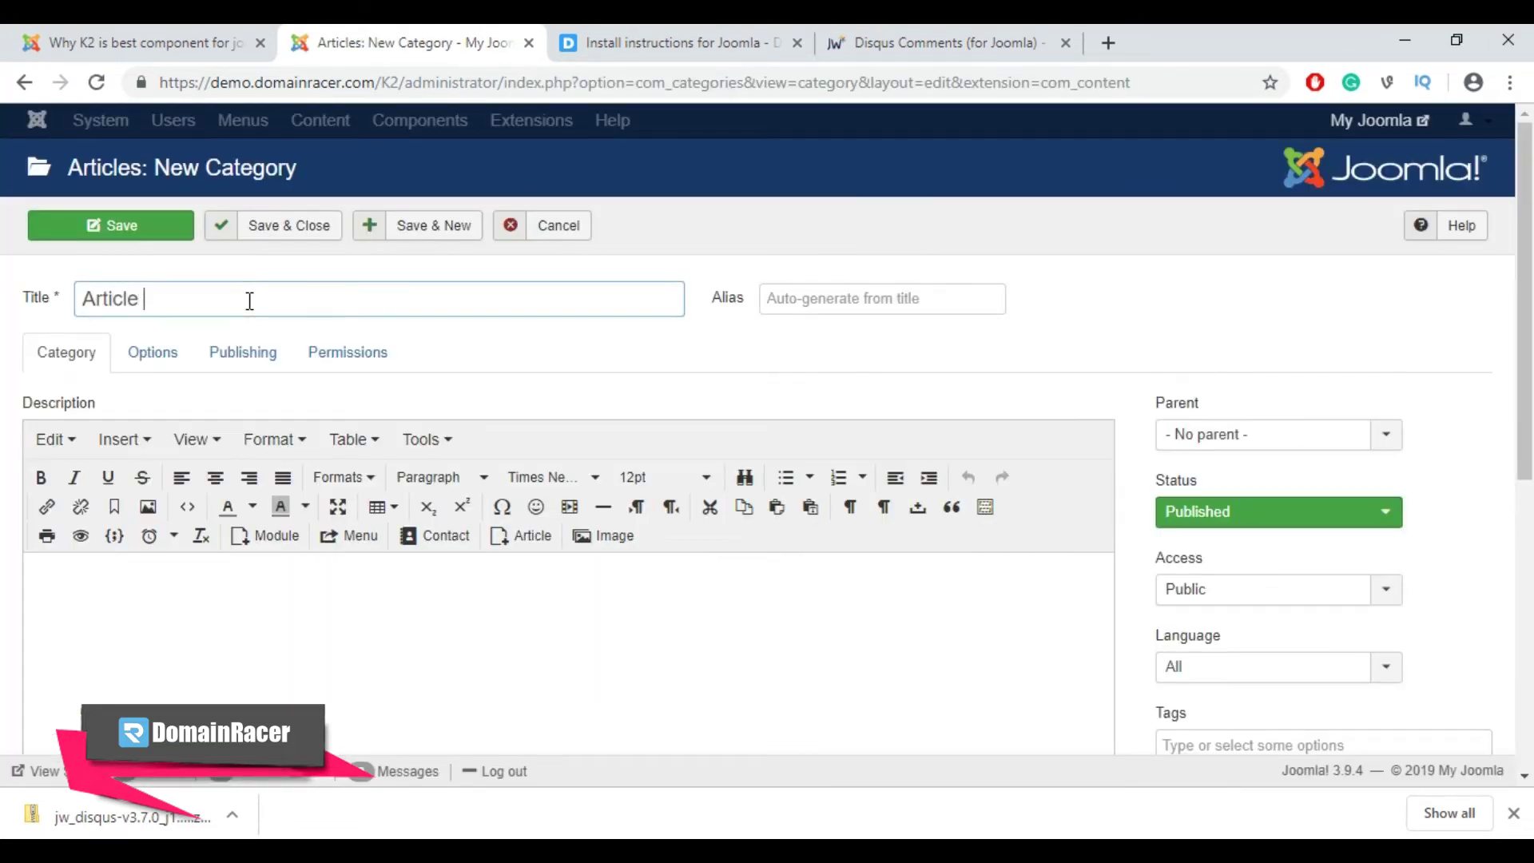
pyautogui.write('C ategory 1')
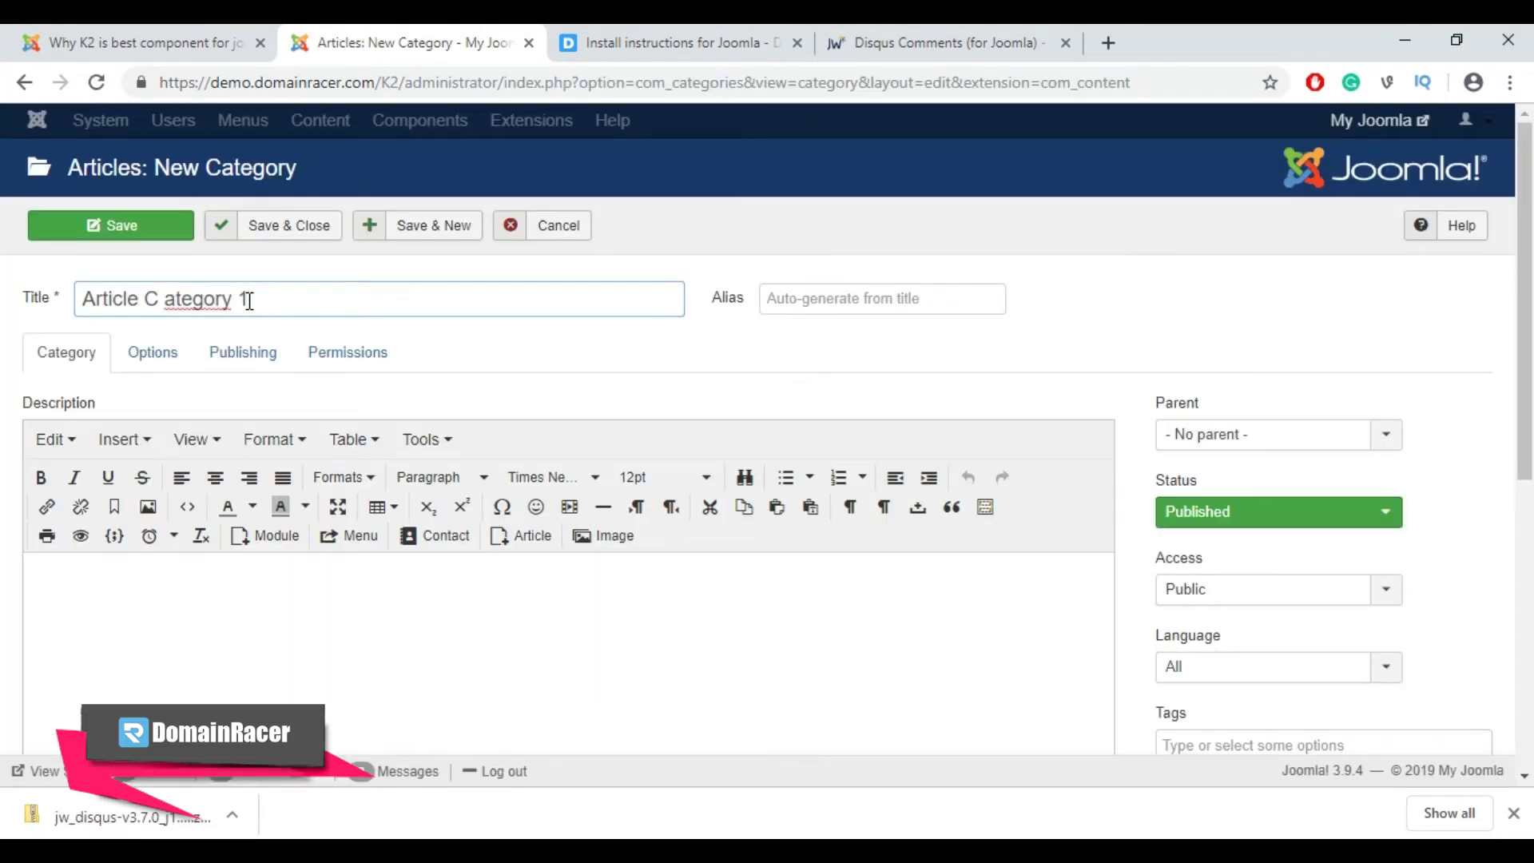
pyautogui.click(168, 305)
pyautogui.press('BackSpace')
pyautogui.click(248, 304)
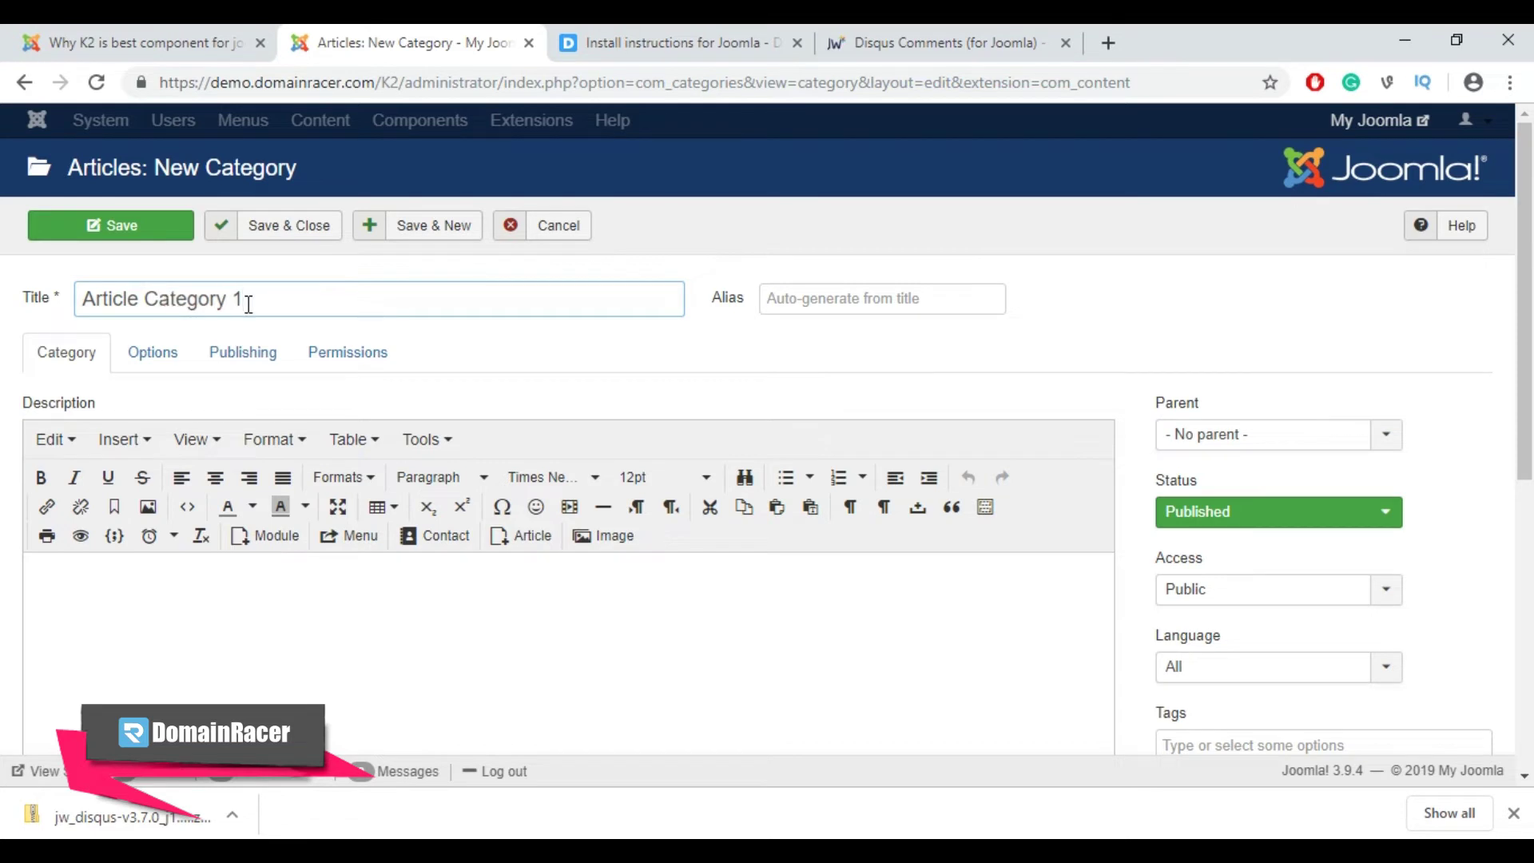
# Step: Save and close the category, then show the empty Articles list
pyautogui.click(829, 297)
pyautogui.click(134, 572)
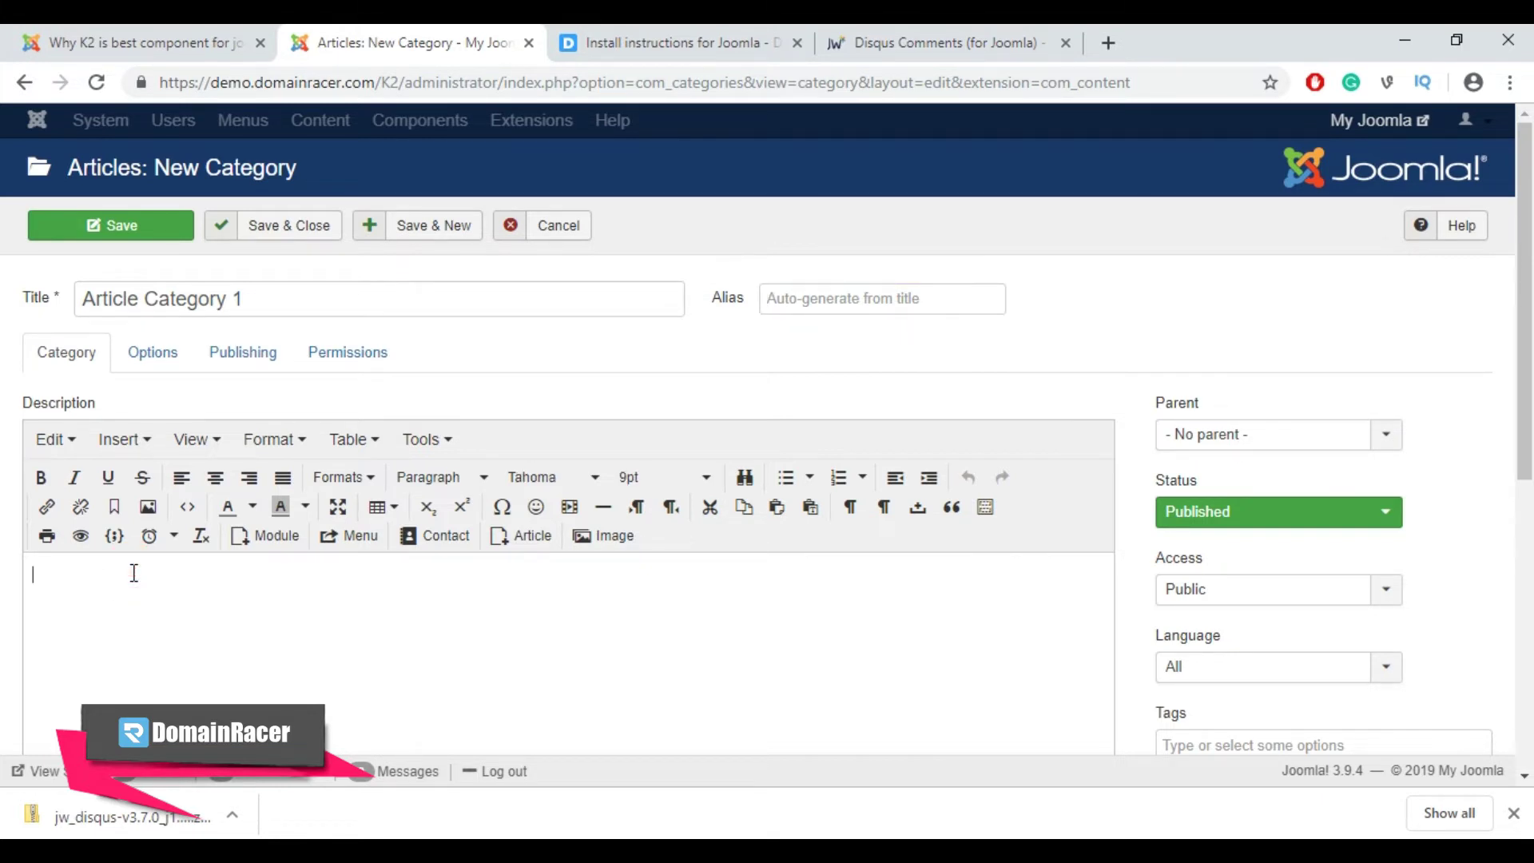
pyautogui.click(259, 238)
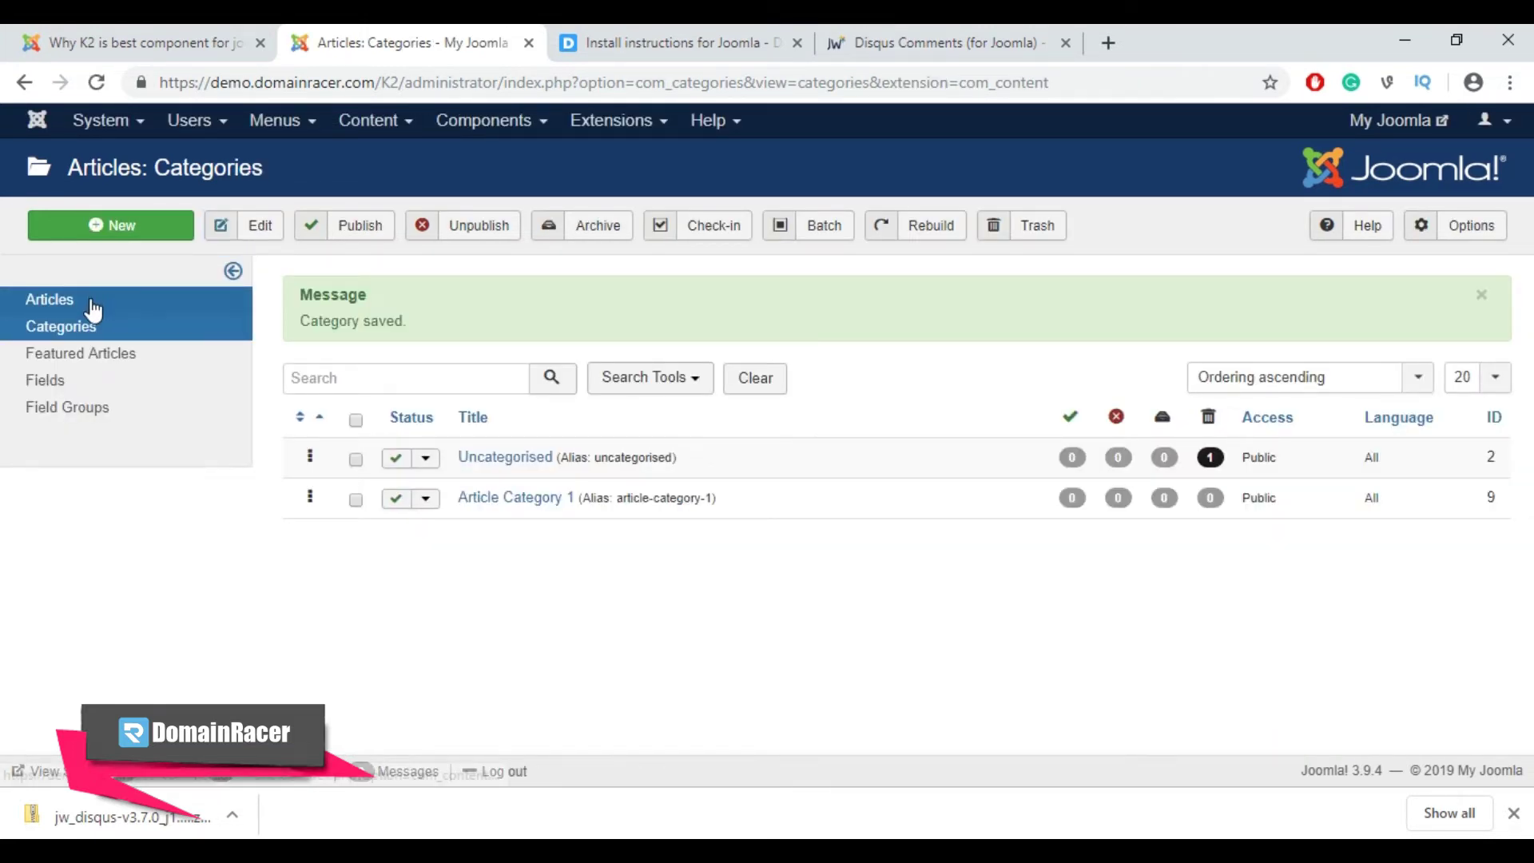
pyautogui.click(64, 303)
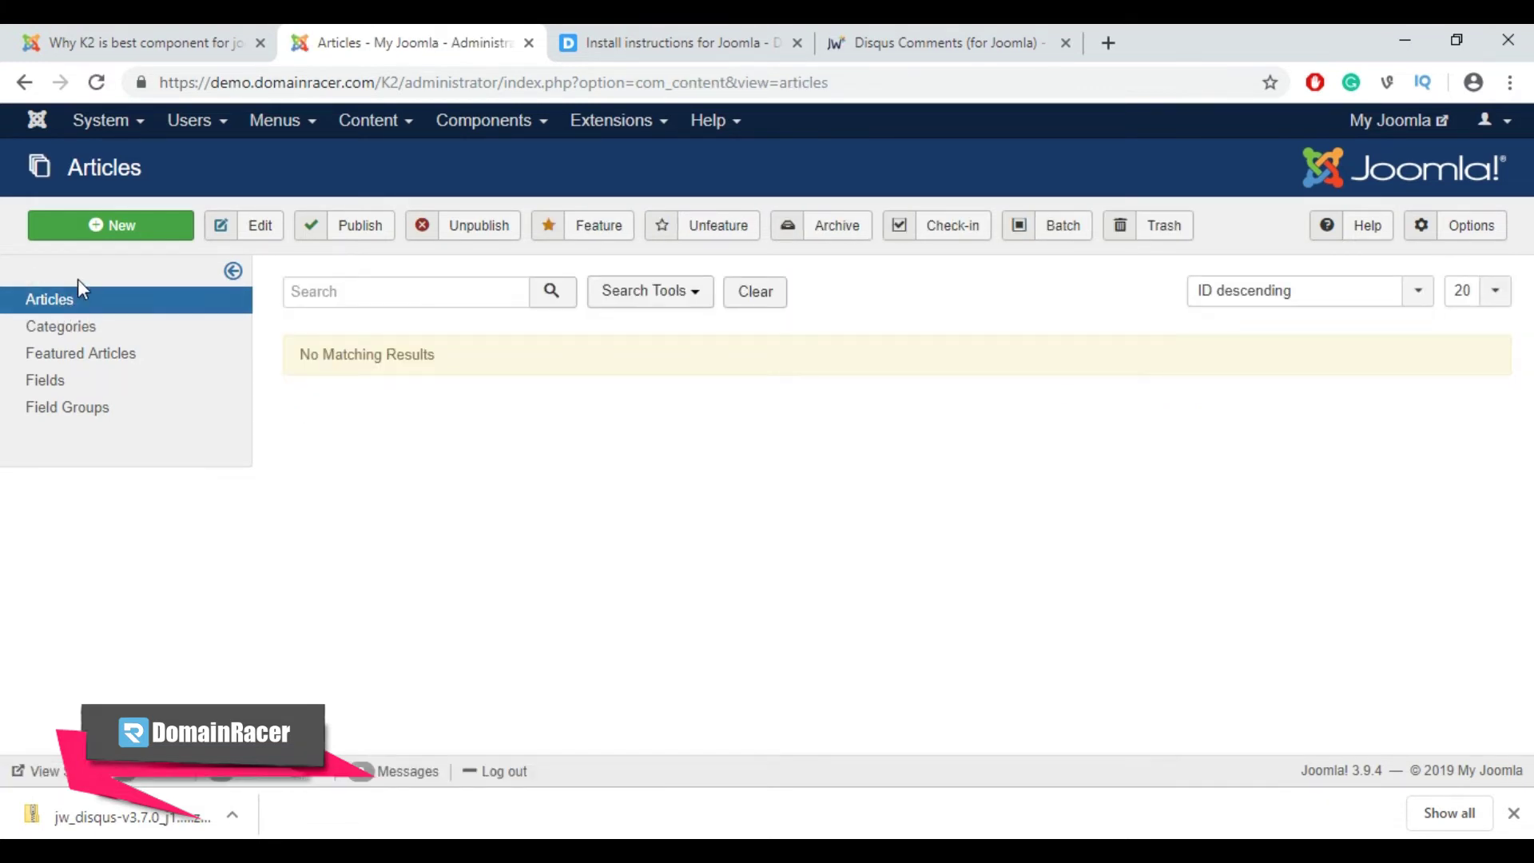
# Step: Start a new article and paste the title 'Why K2 is best component for joomla blogging?' and its alias
pyautogui.click(107, 225)
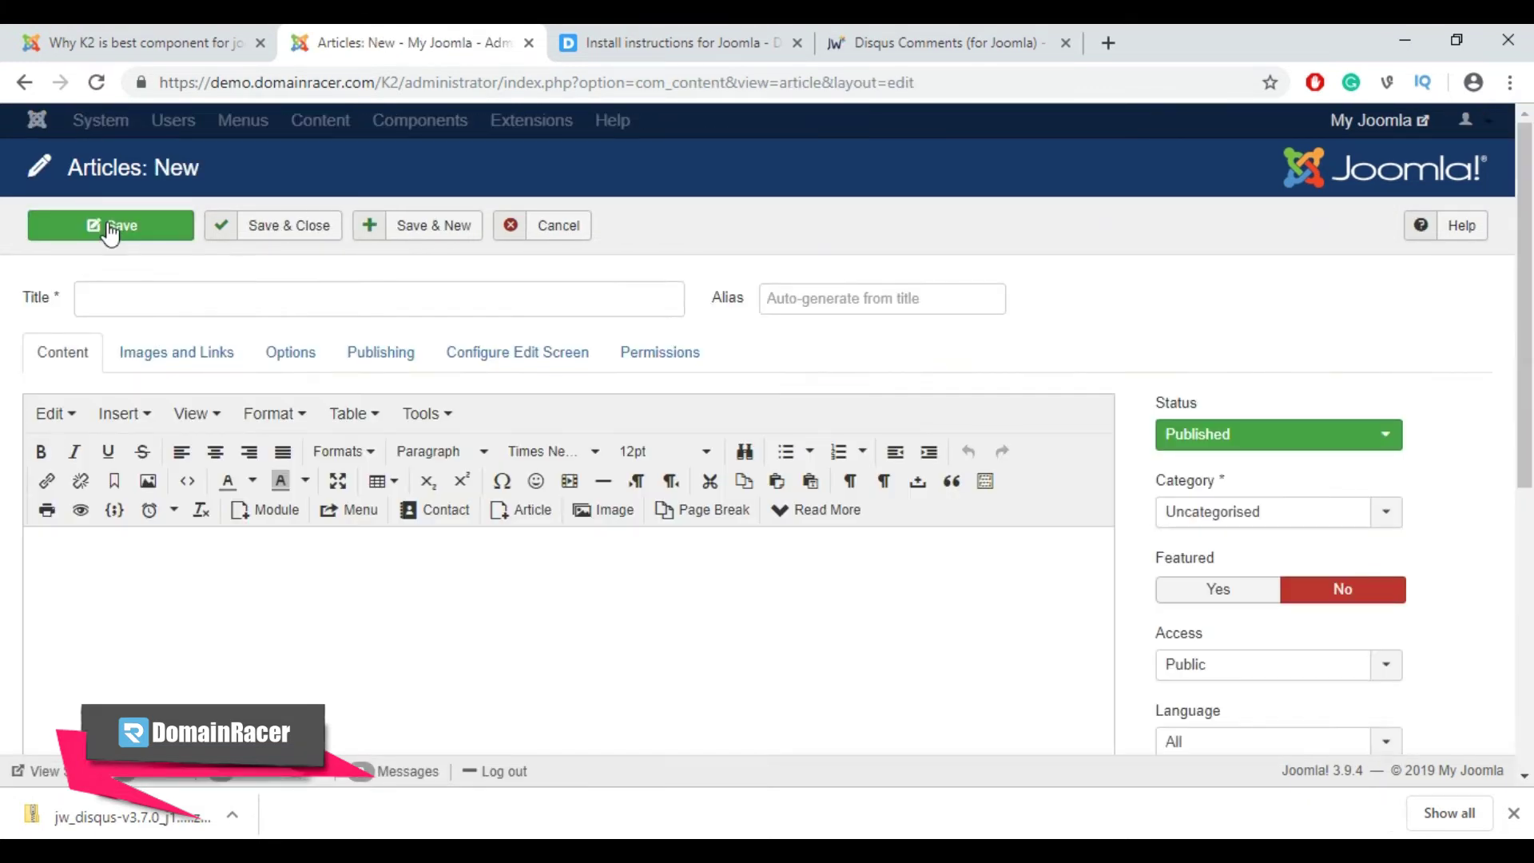
pyautogui.click(120, 299)
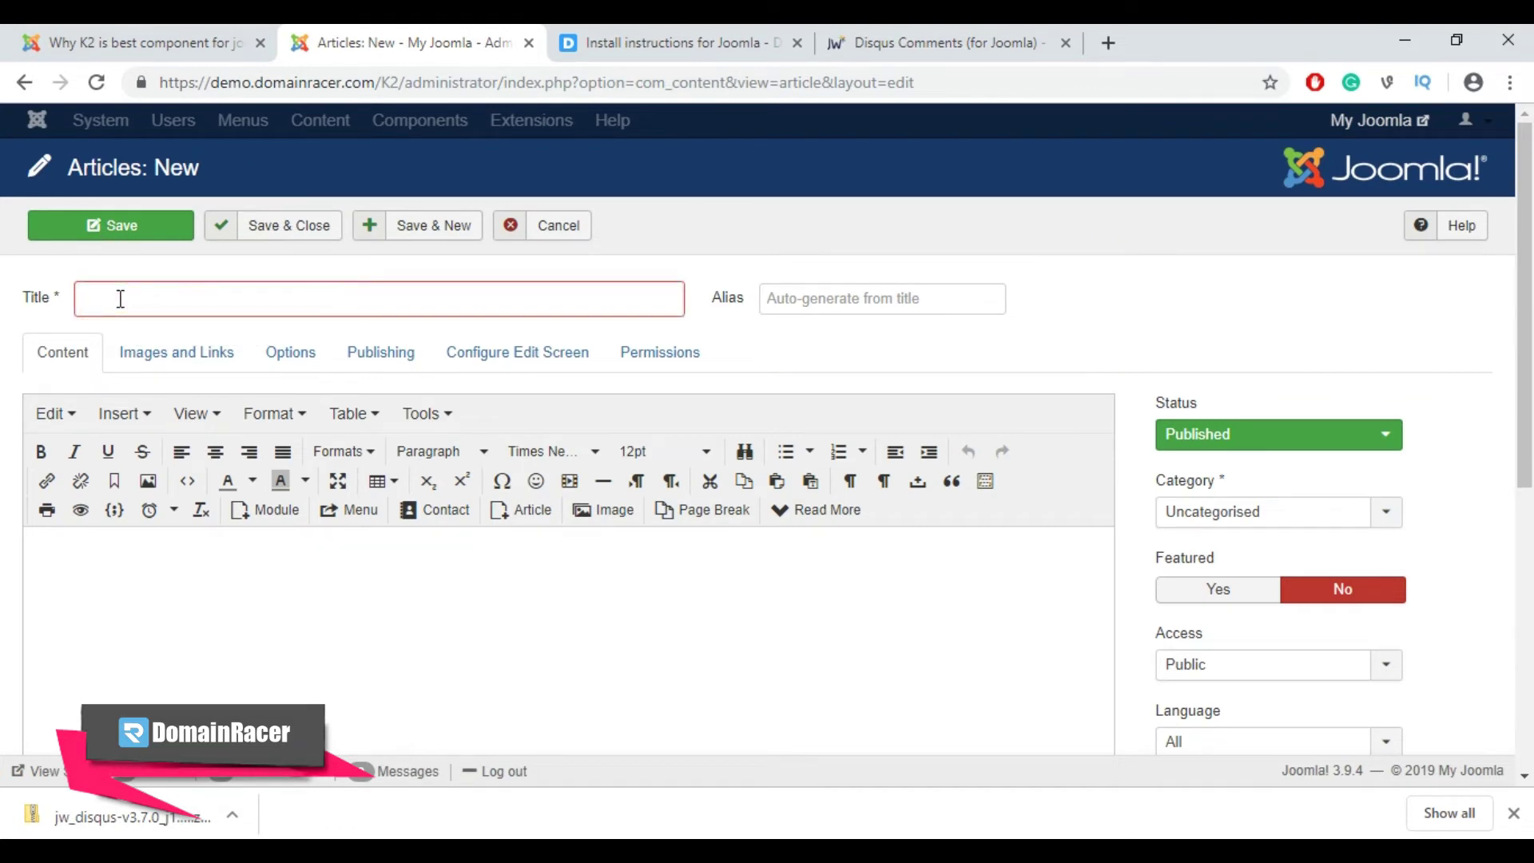
pyautogui.write('Why K2 is best component for joomla blogging?')
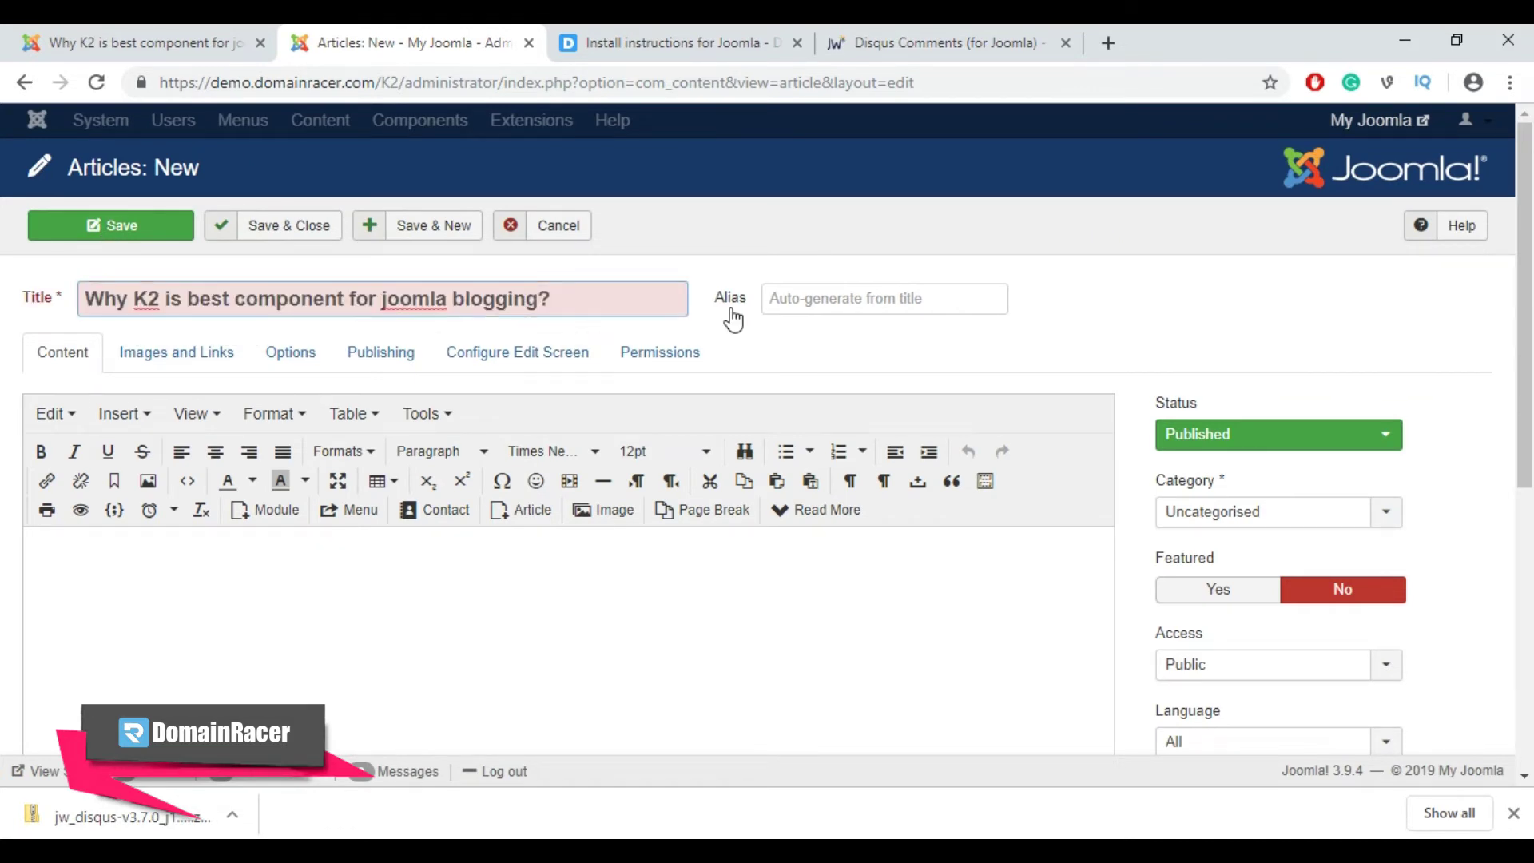
pyautogui.click(784, 295)
pyautogui.write('alis - why-i-think-k2-is-the-best-joomla-blogging-component')
pyautogui.click(108, 587)
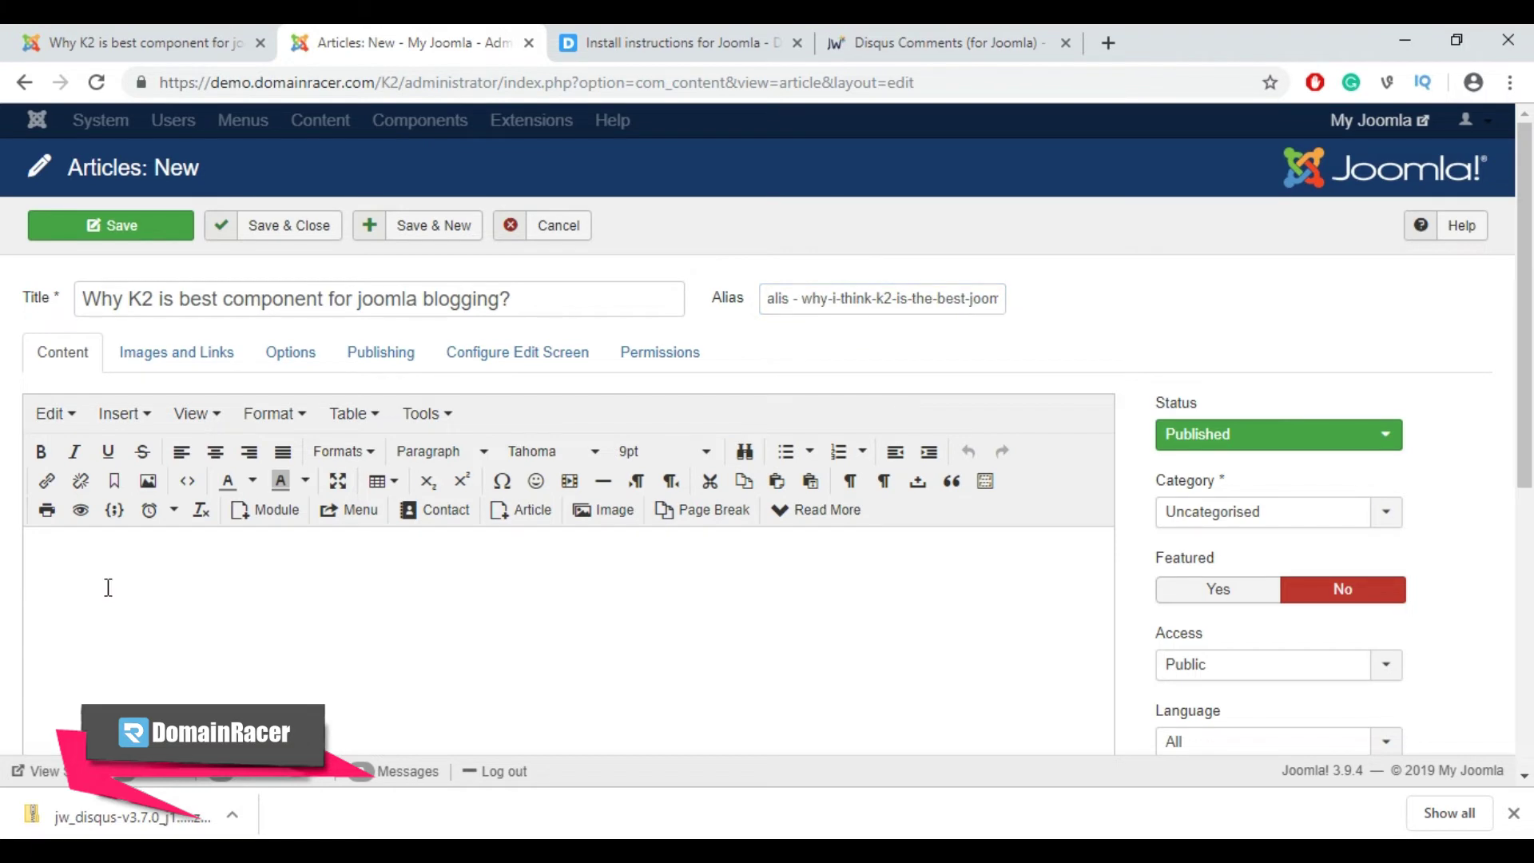
pyautogui.hotkey('ctrl', 'z')
pyautogui.moveTo(527, 301); pyautogui.dragTo(84, 304)
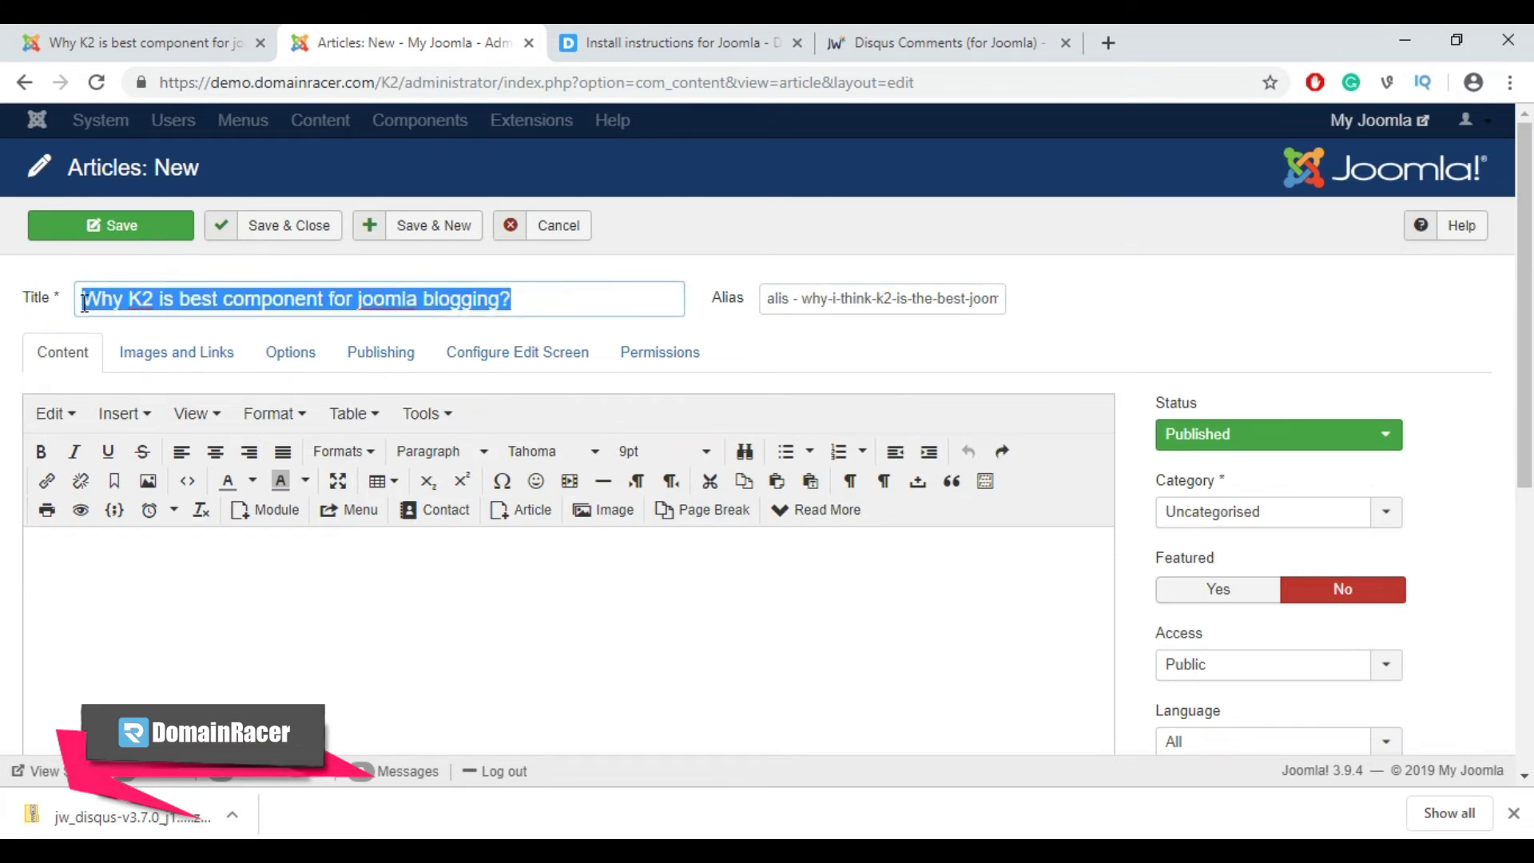
# Step: Paste the article body text, file it under Article Category 1, and save the article
pyautogui.click(86, 571)
pyautogui.hotkey('ctrl', 'v')
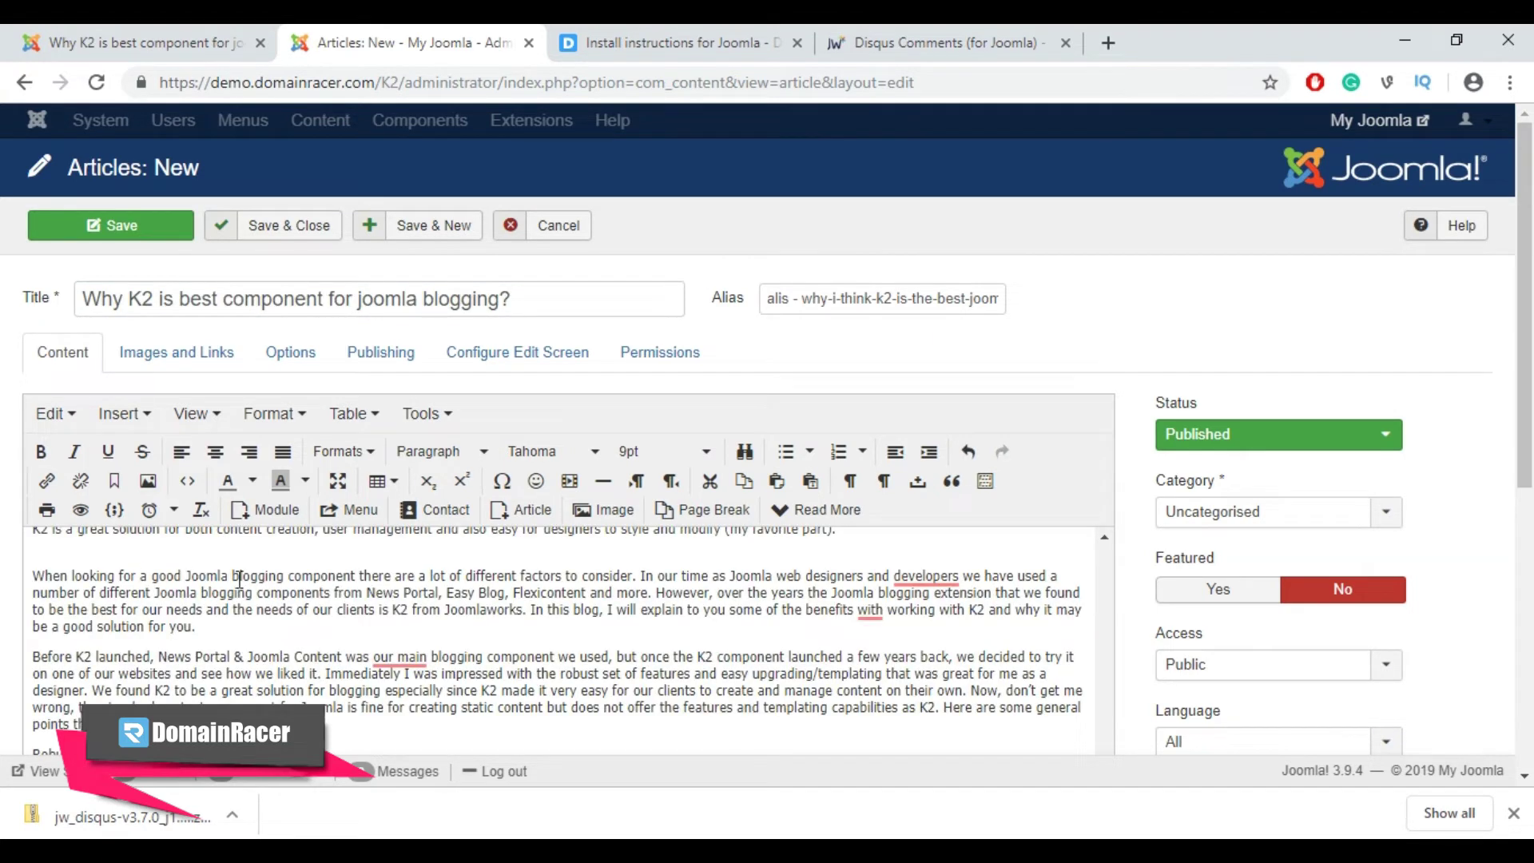
pyautogui.click(1191, 521)
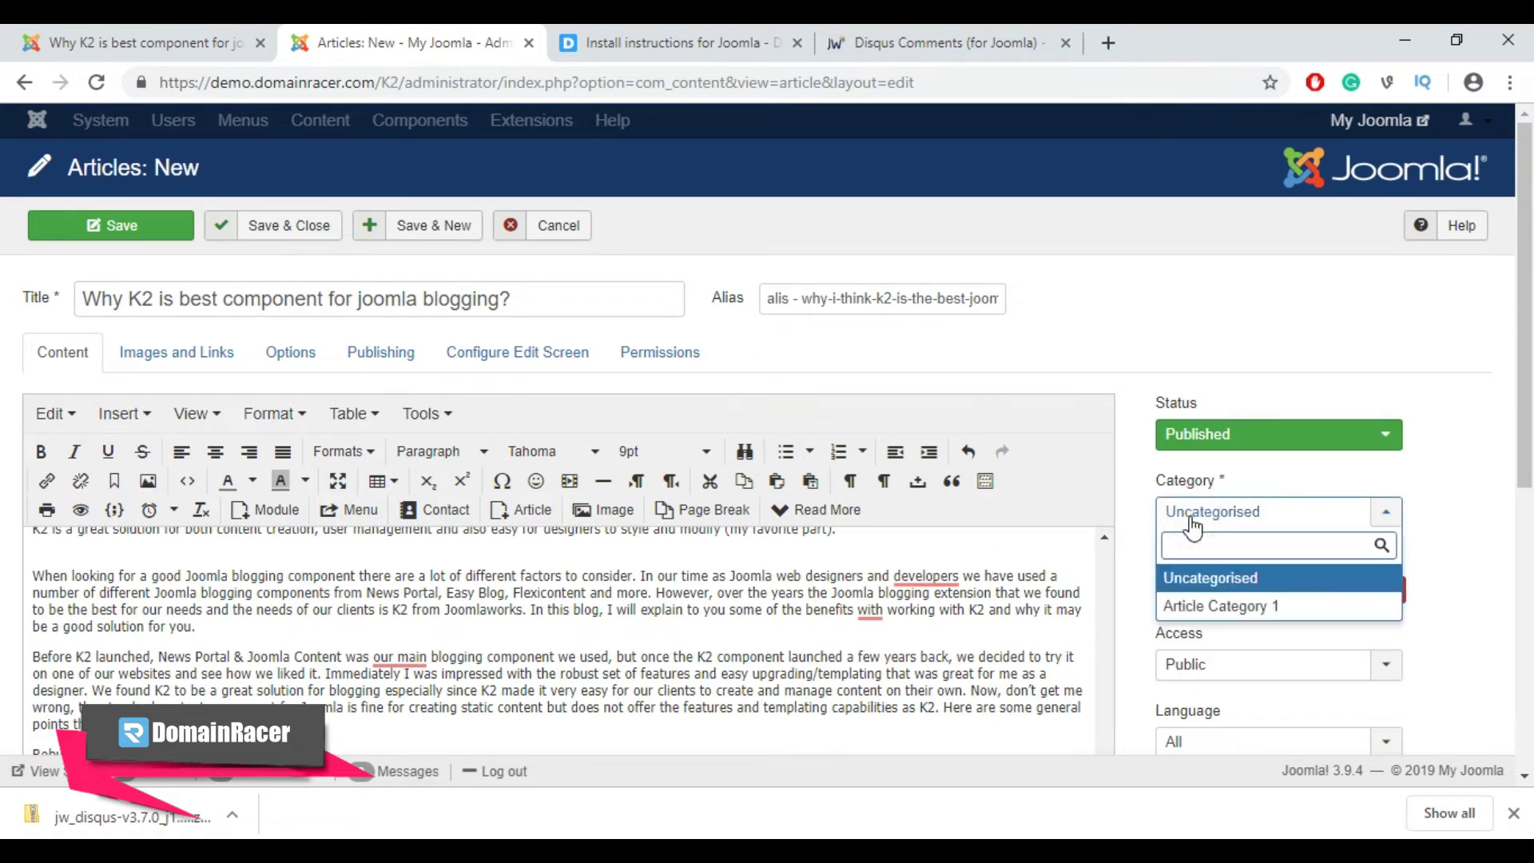
pyautogui.click(1215, 610)
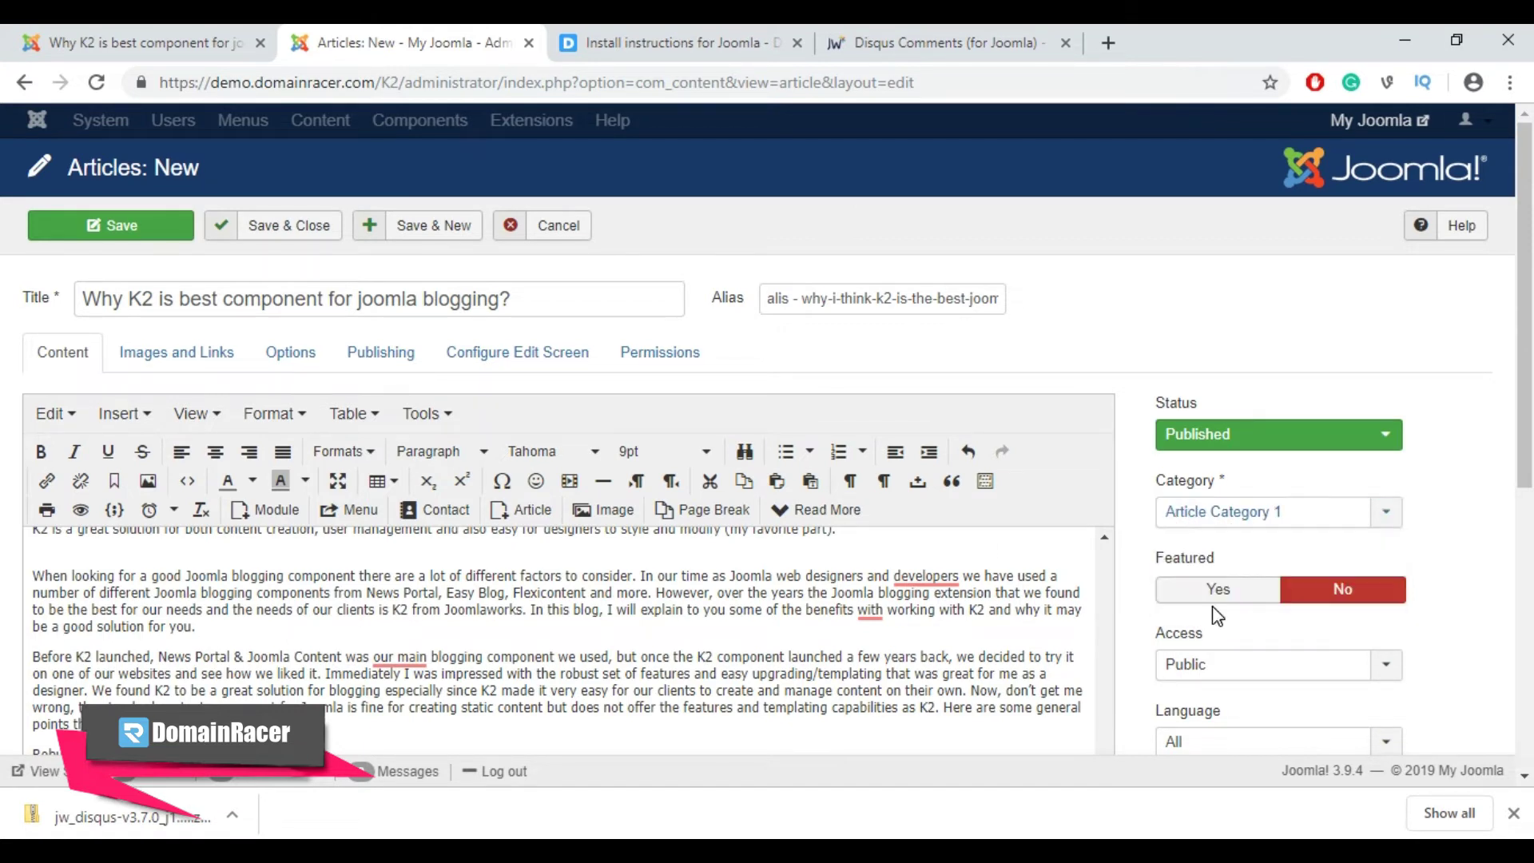
pyautogui.click(271, 231)
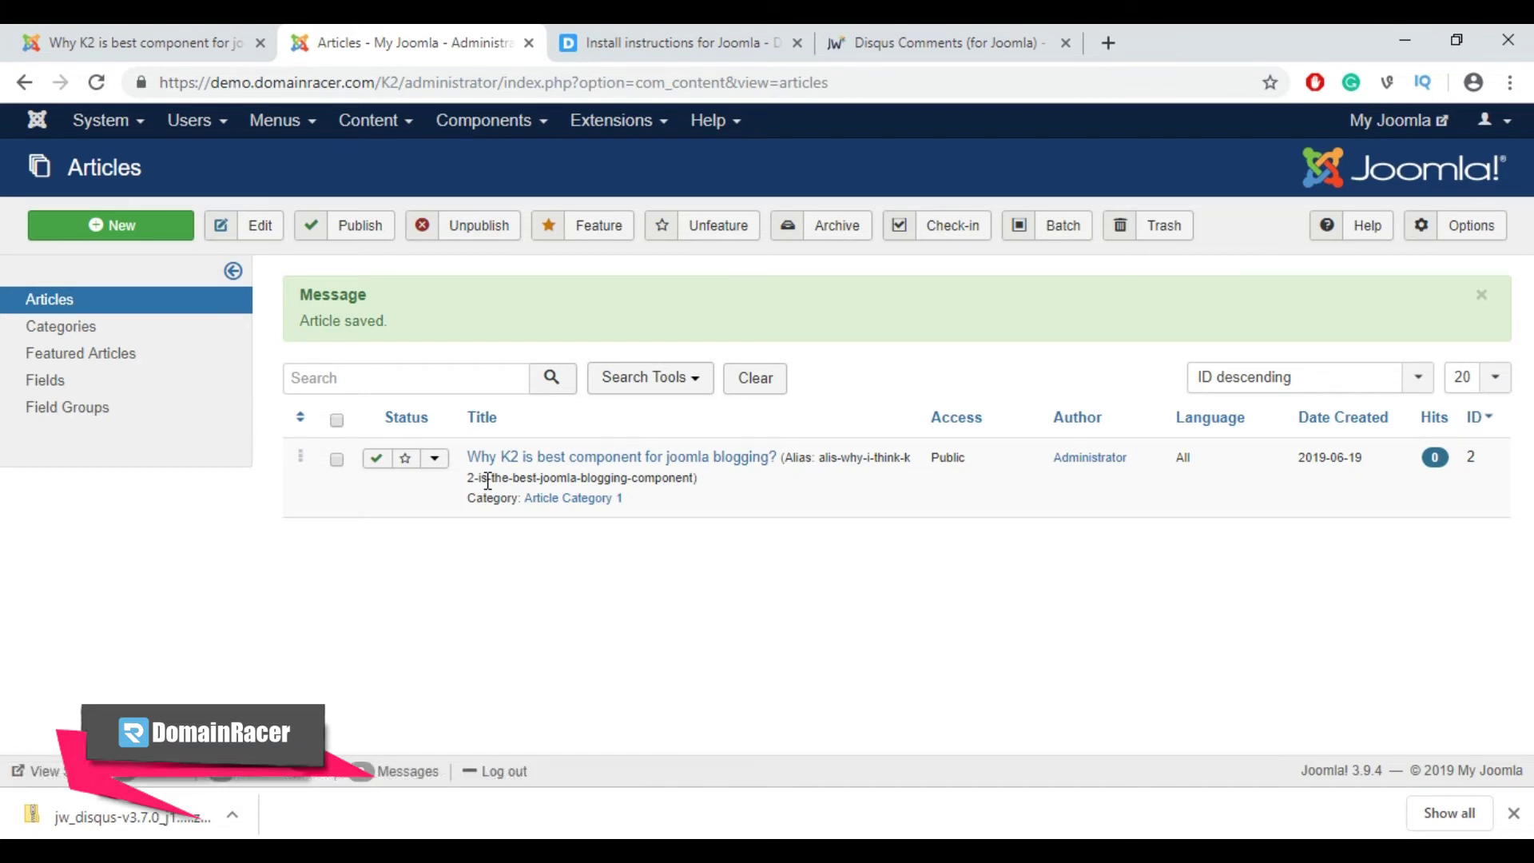
pyautogui.click(275, 120)
# Step: Create a new Main Menu item titled JOOMLA ARTICLES with the alias 'joomla'
pyautogui.click(317, 270)
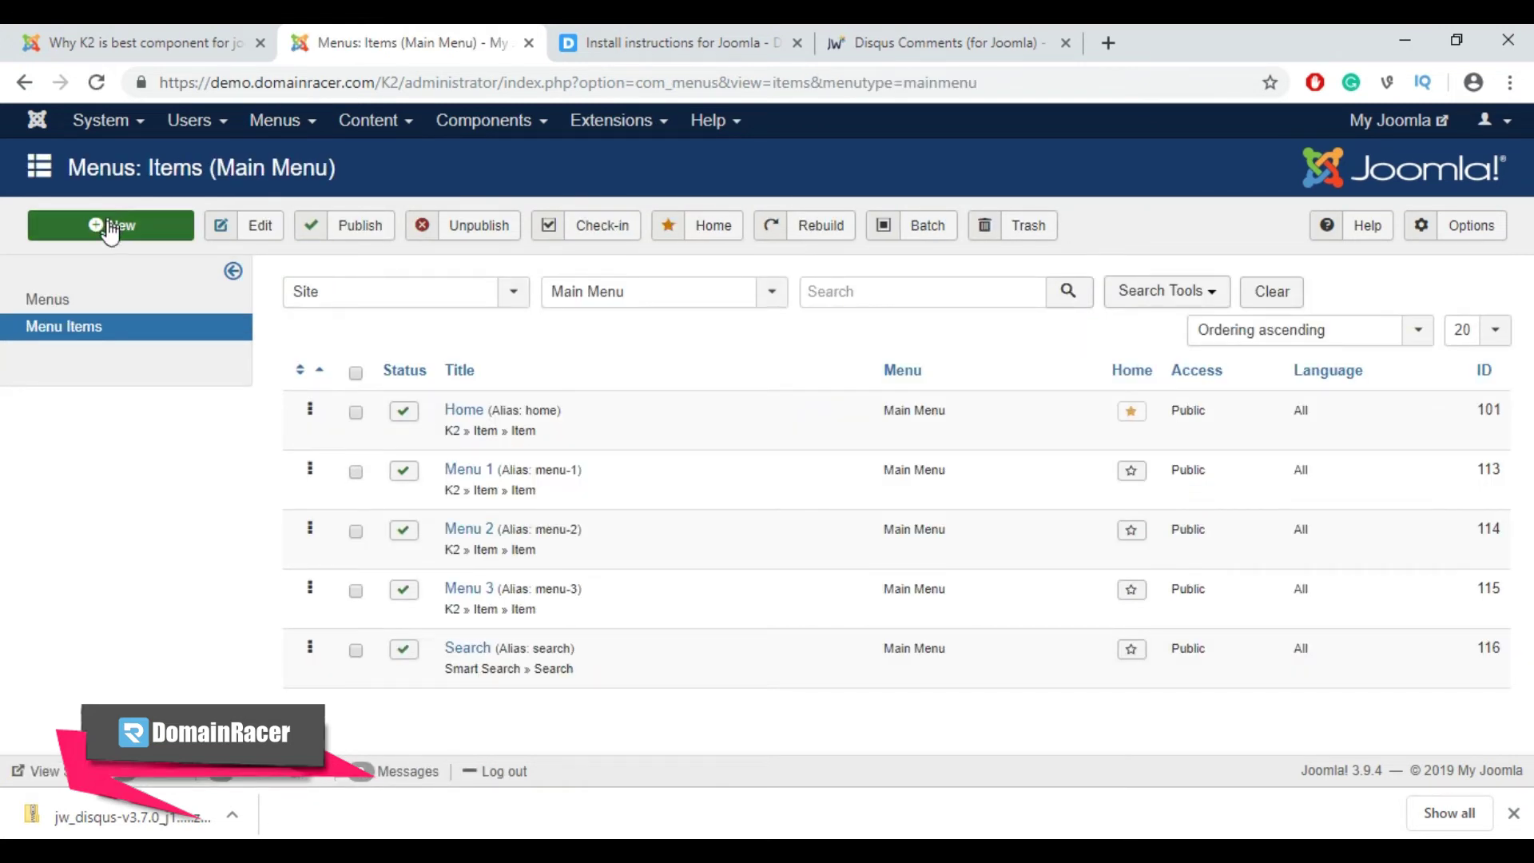
pyautogui.click(110, 232)
pyautogui.click(156, 303)
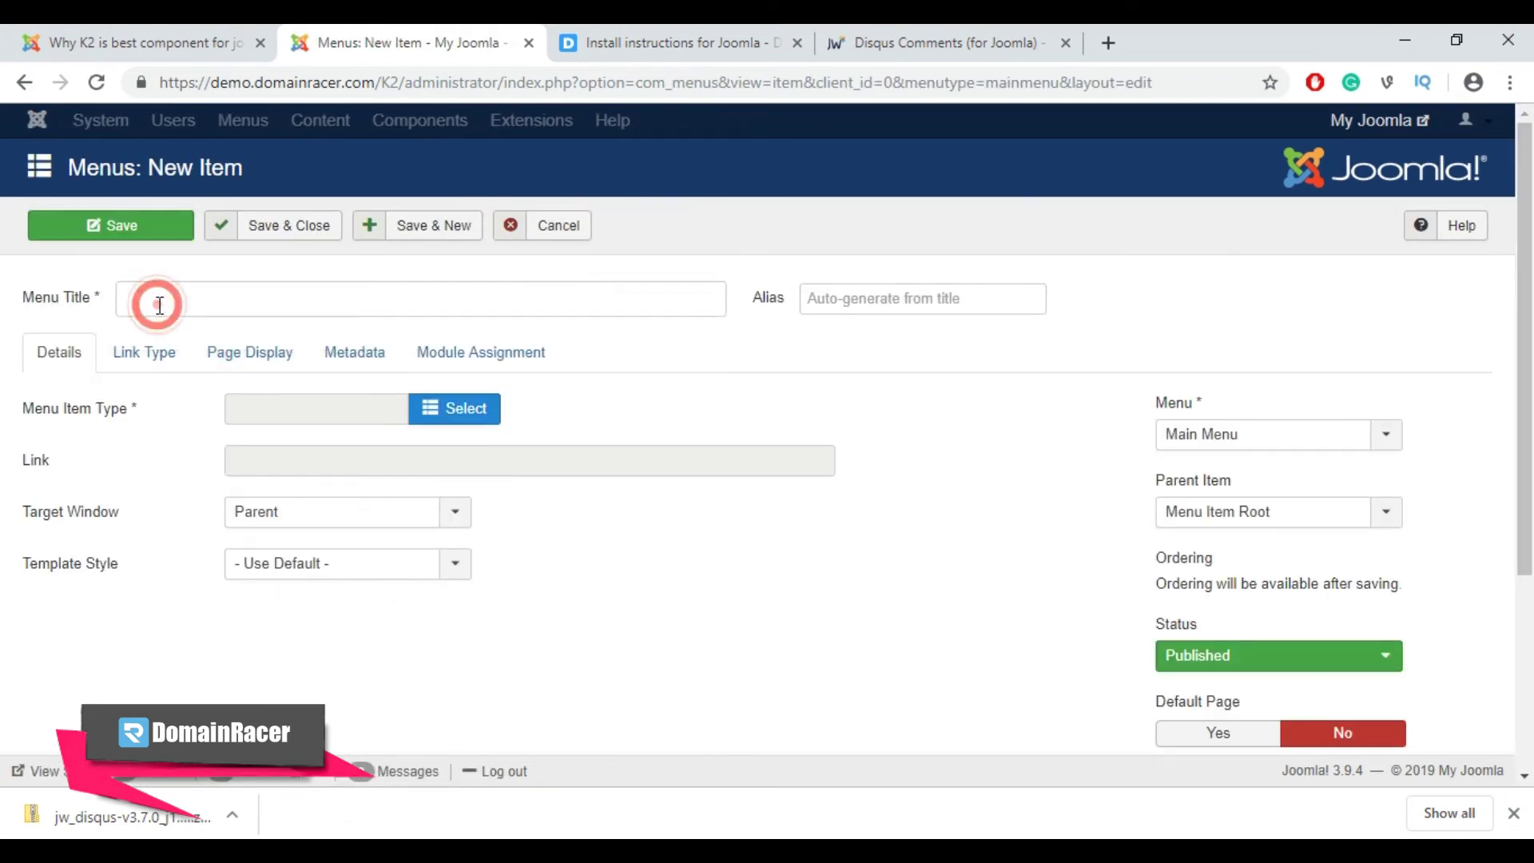
pyautogui.write('JOOMLA ARTICLES')
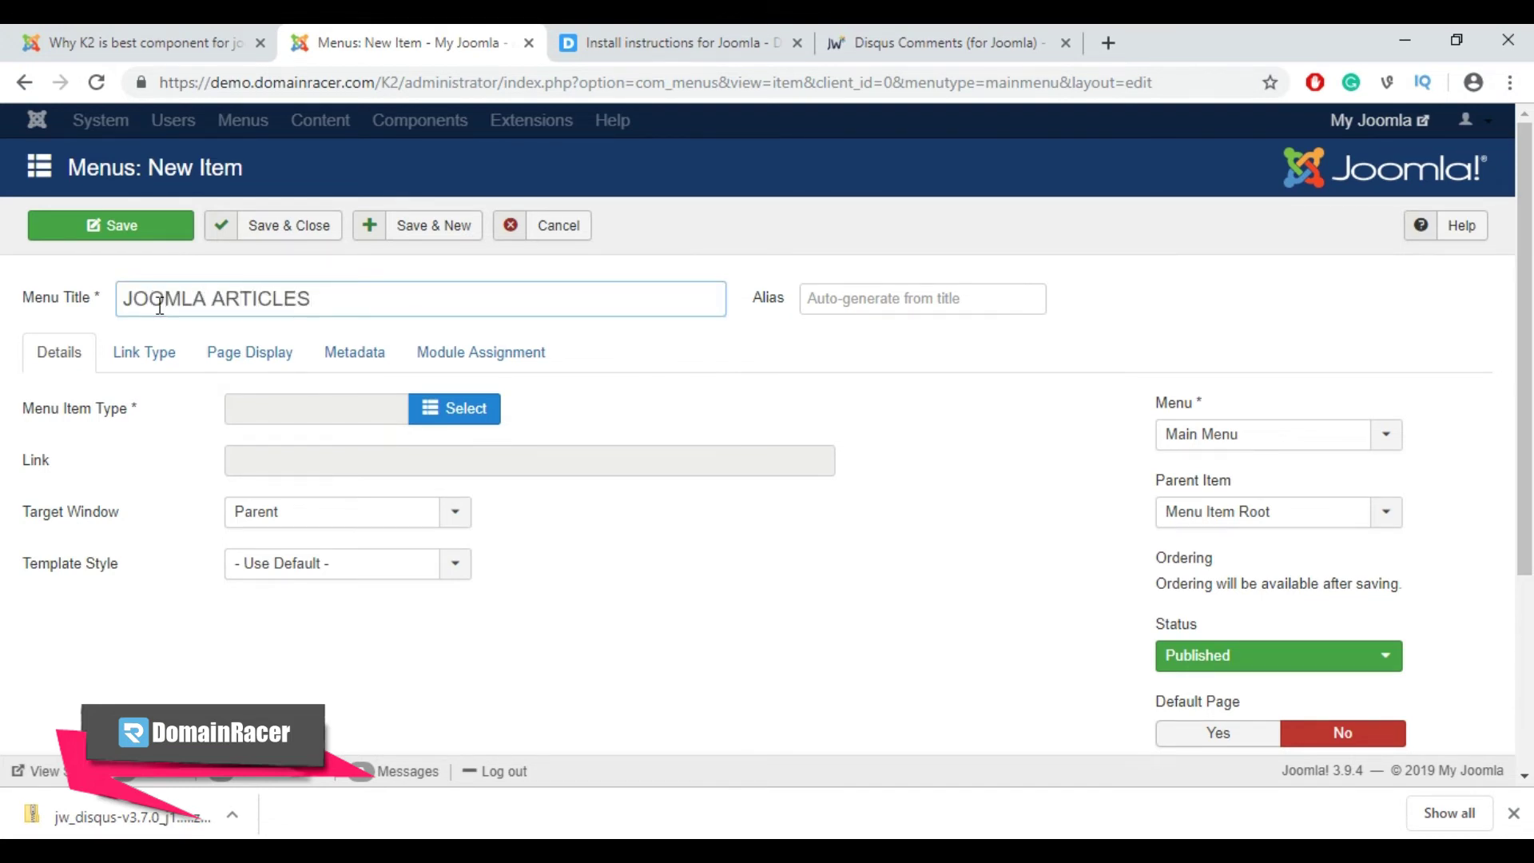
pyautogui.click(880, 297)
pyautogui.write('joomla-articles')
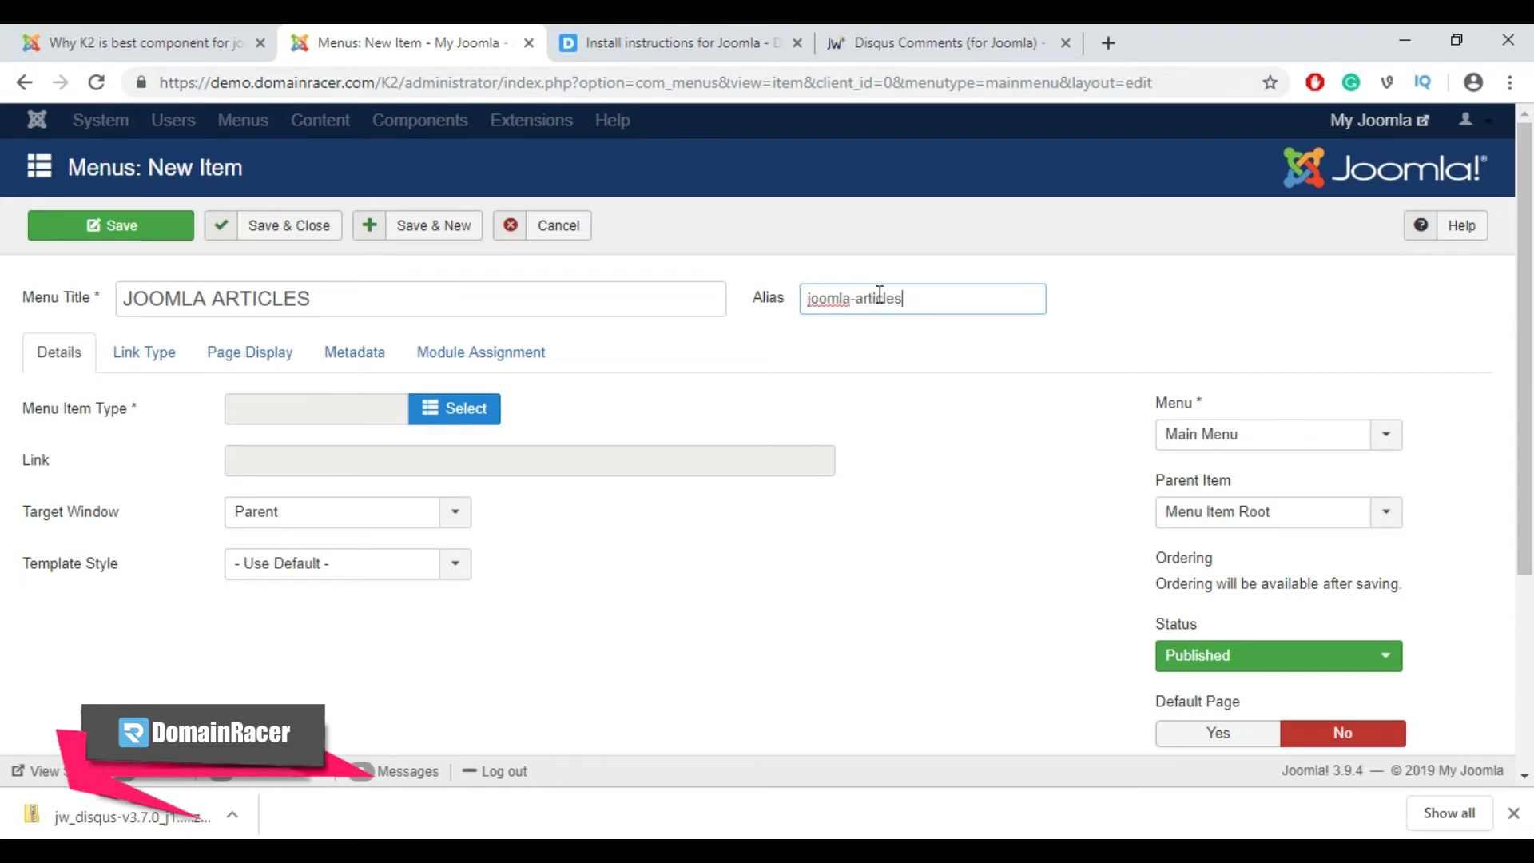
# Step: Make the menu item a Single Article linking to the K2 blogging article
pyautogui.click(465, 409)
pyautogui.click(191, 230)
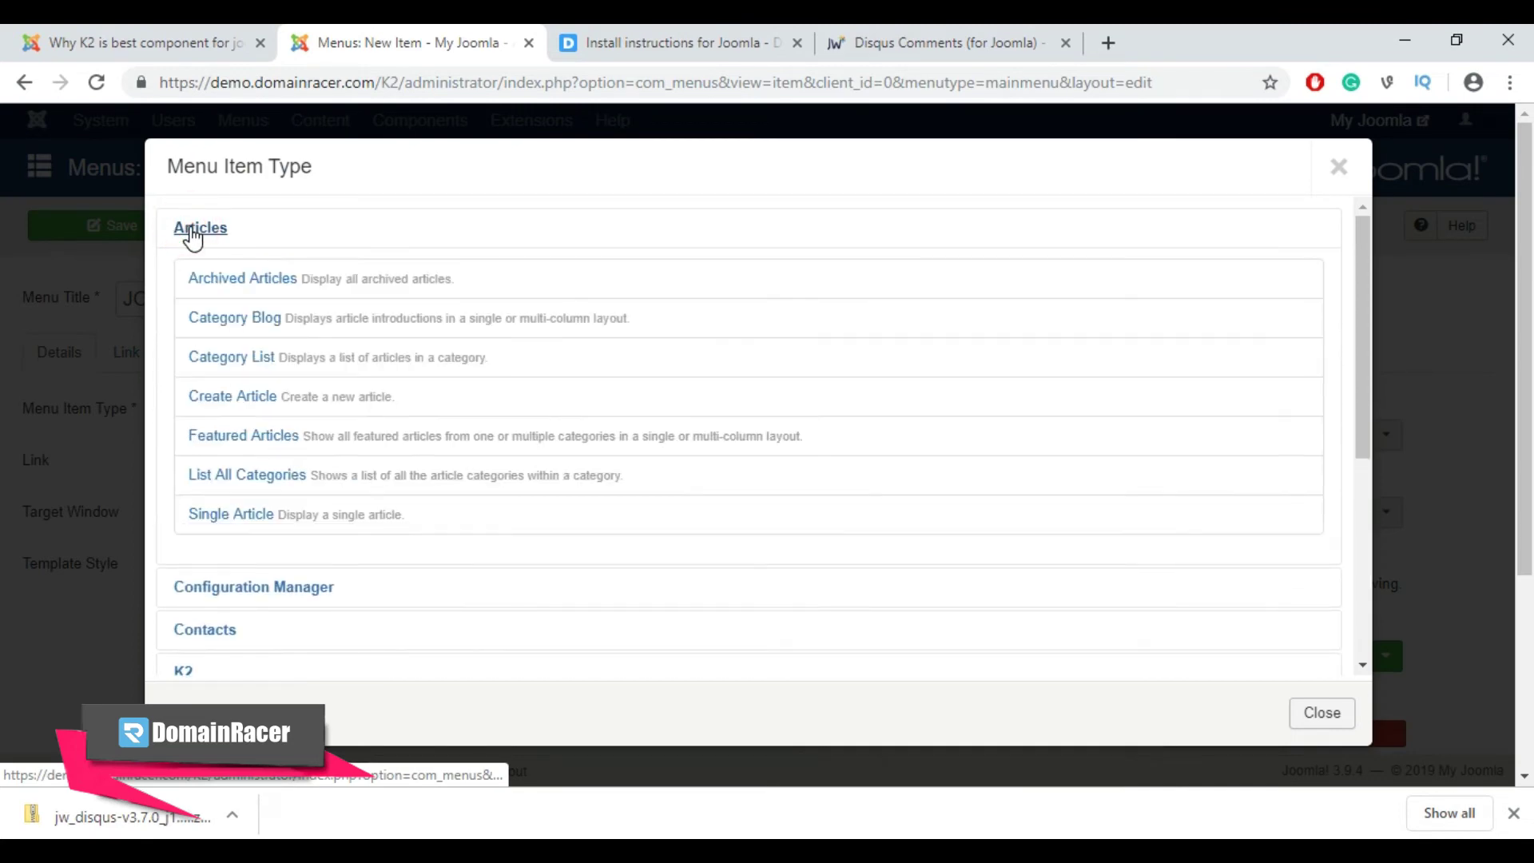
pyautogui.click(244, 514)
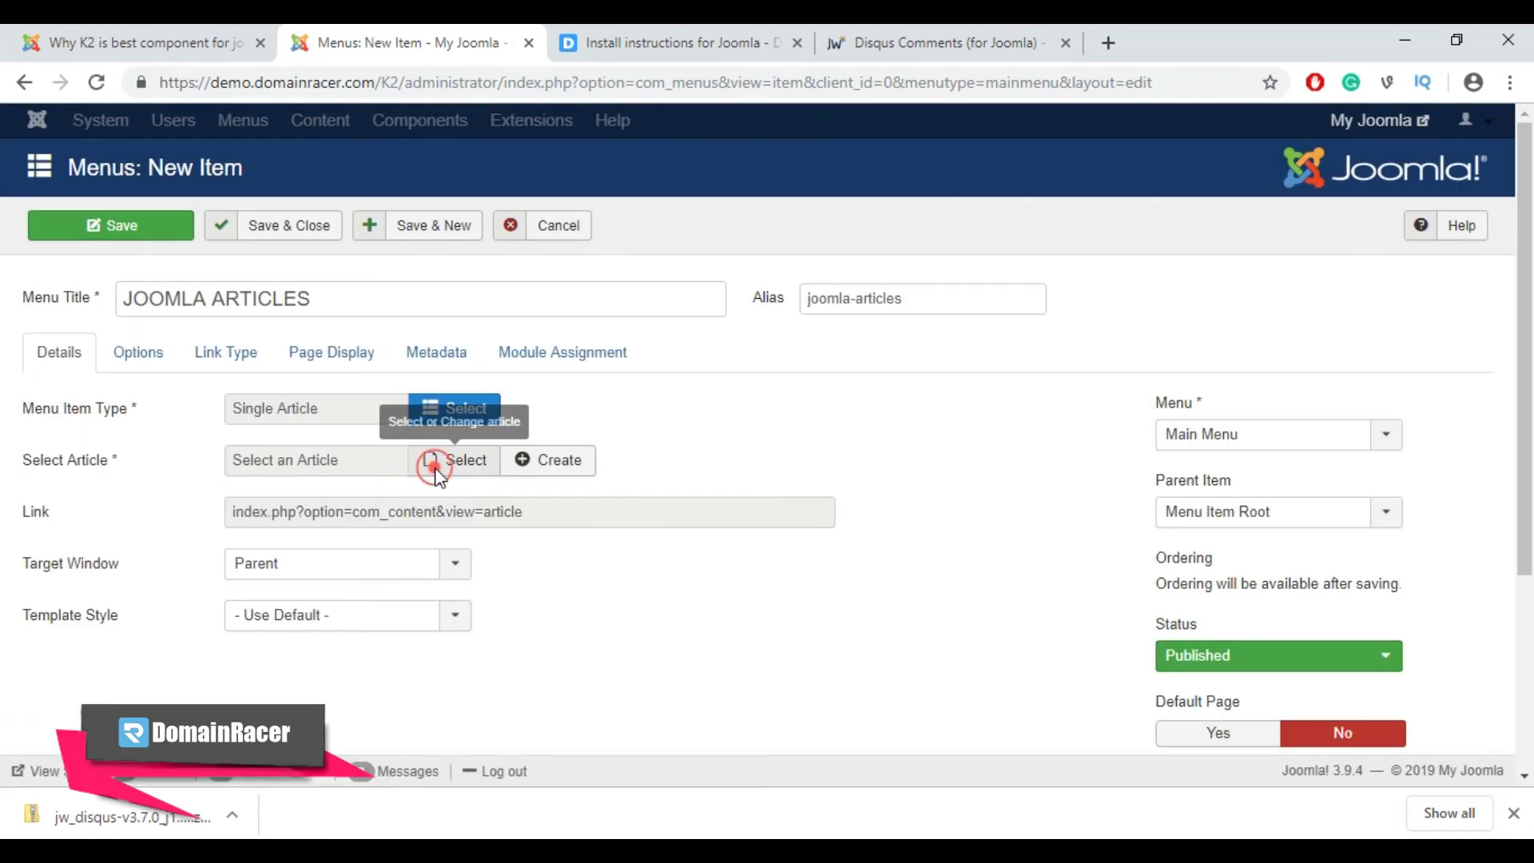
pyautogui.click(438, 472)
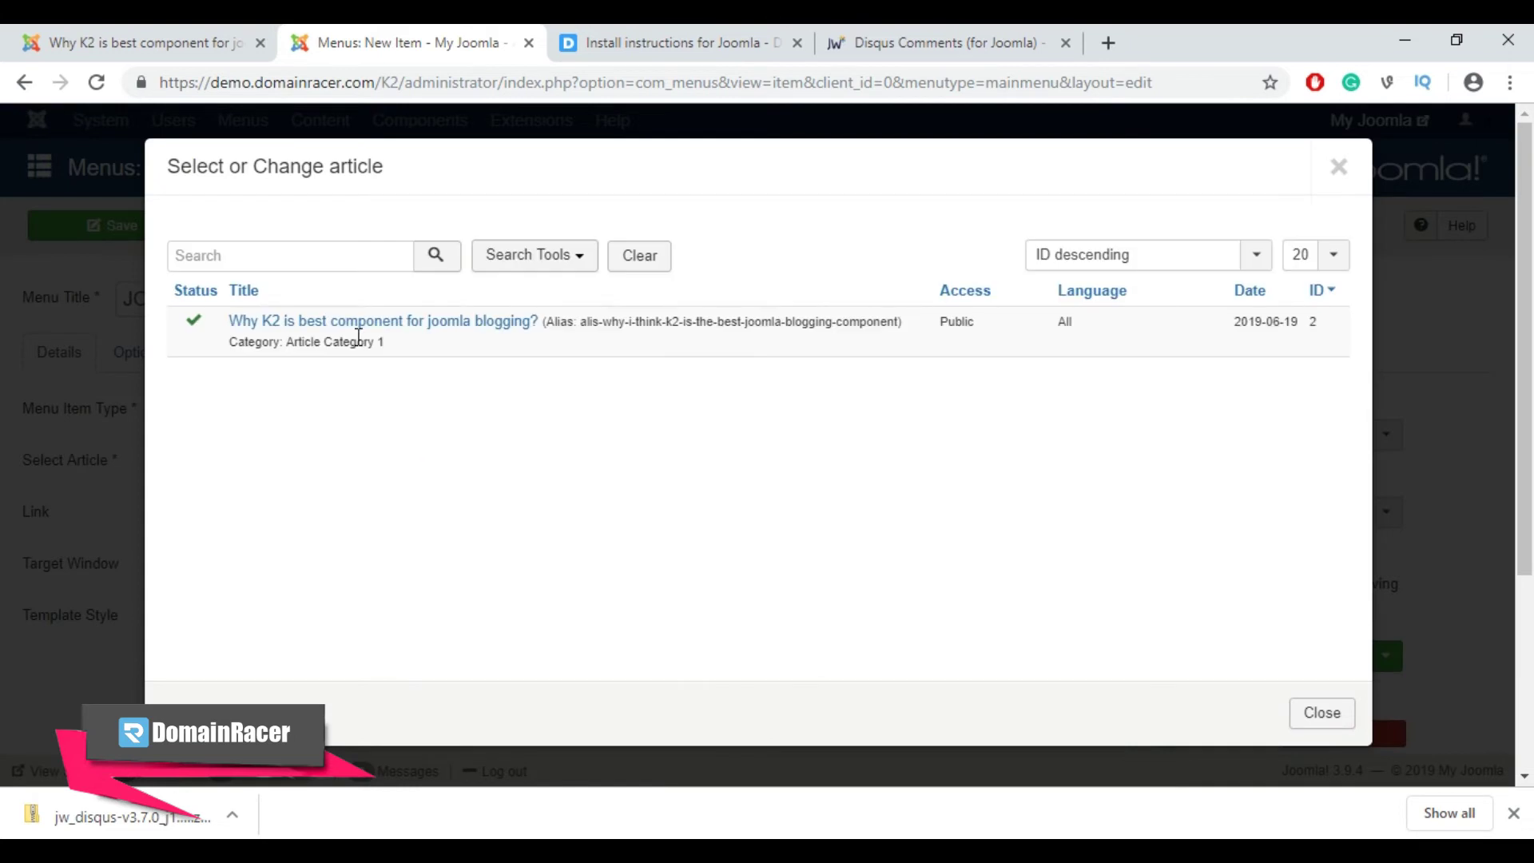
pyautogui.click(401, 322)
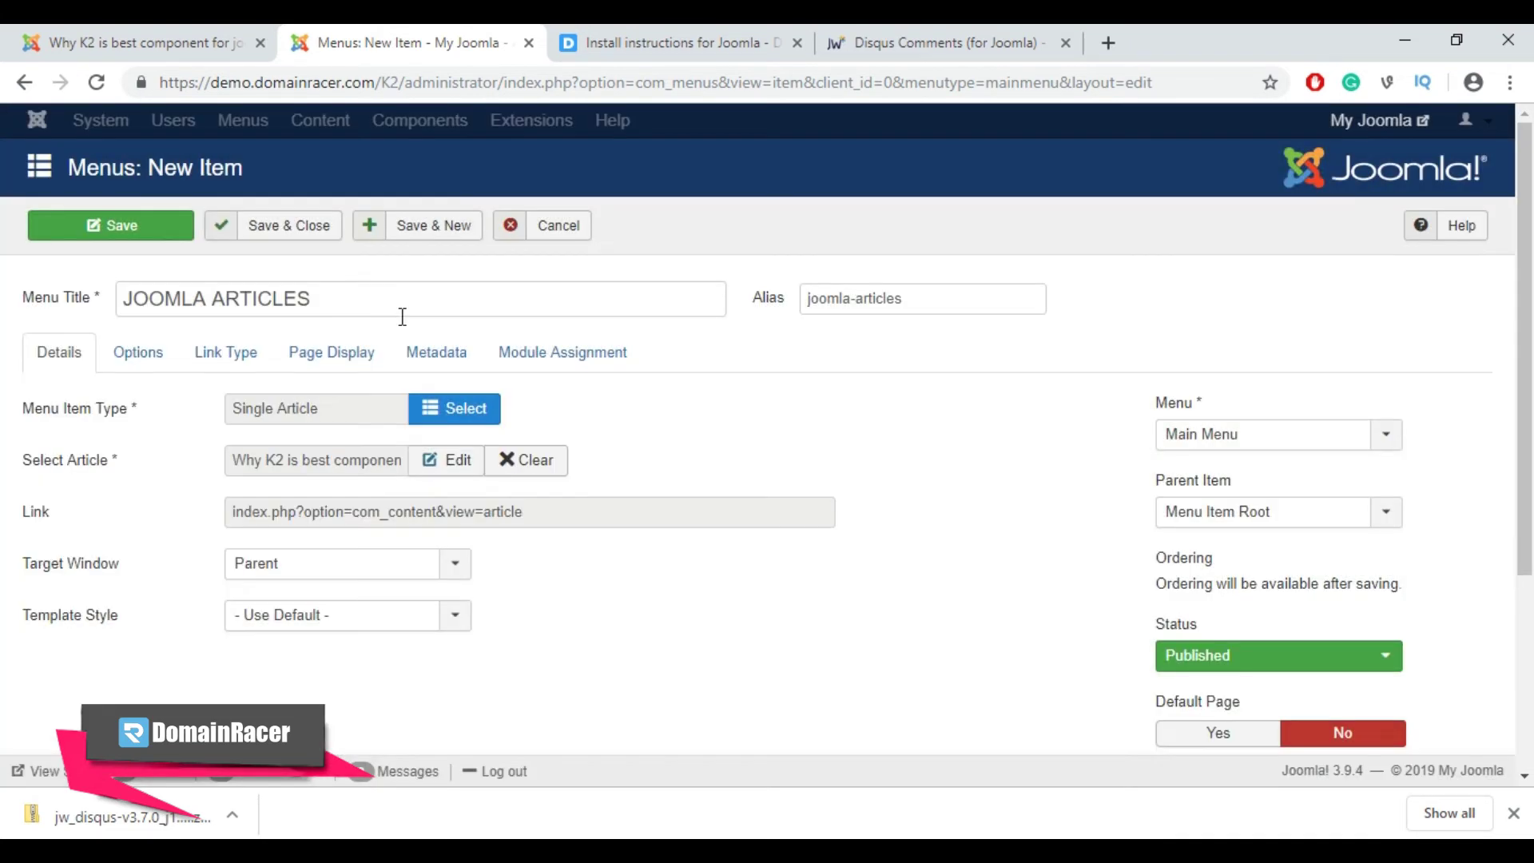
# Step: Save the JOOMLA ARTICLES menu item and reload the public site
pyautogui.click(286, 232)
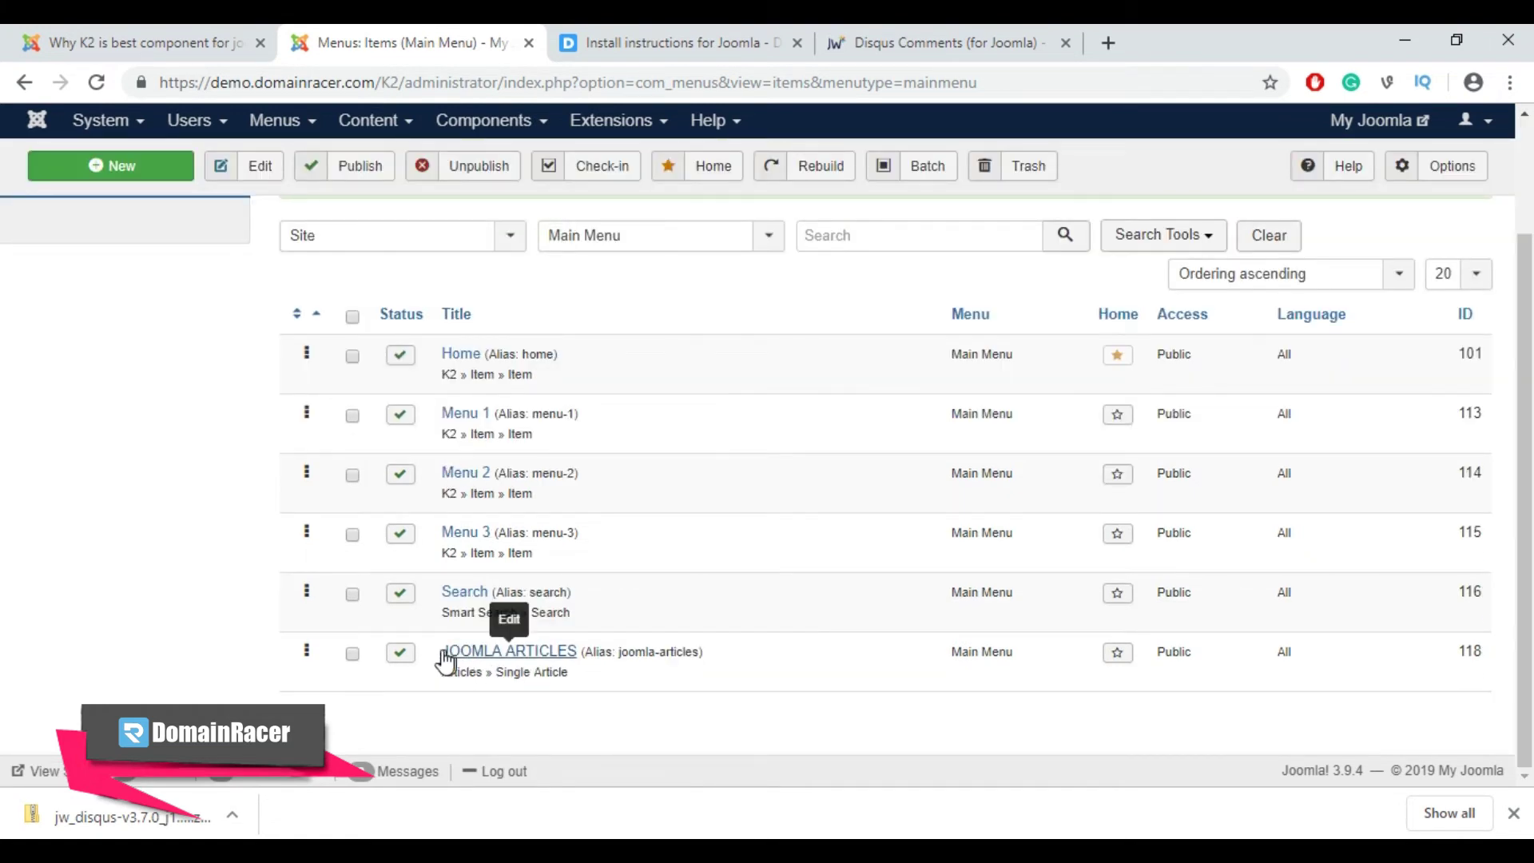
pyautogui.moveTo(437, 652); pyautogui.dragTo(569, 658)
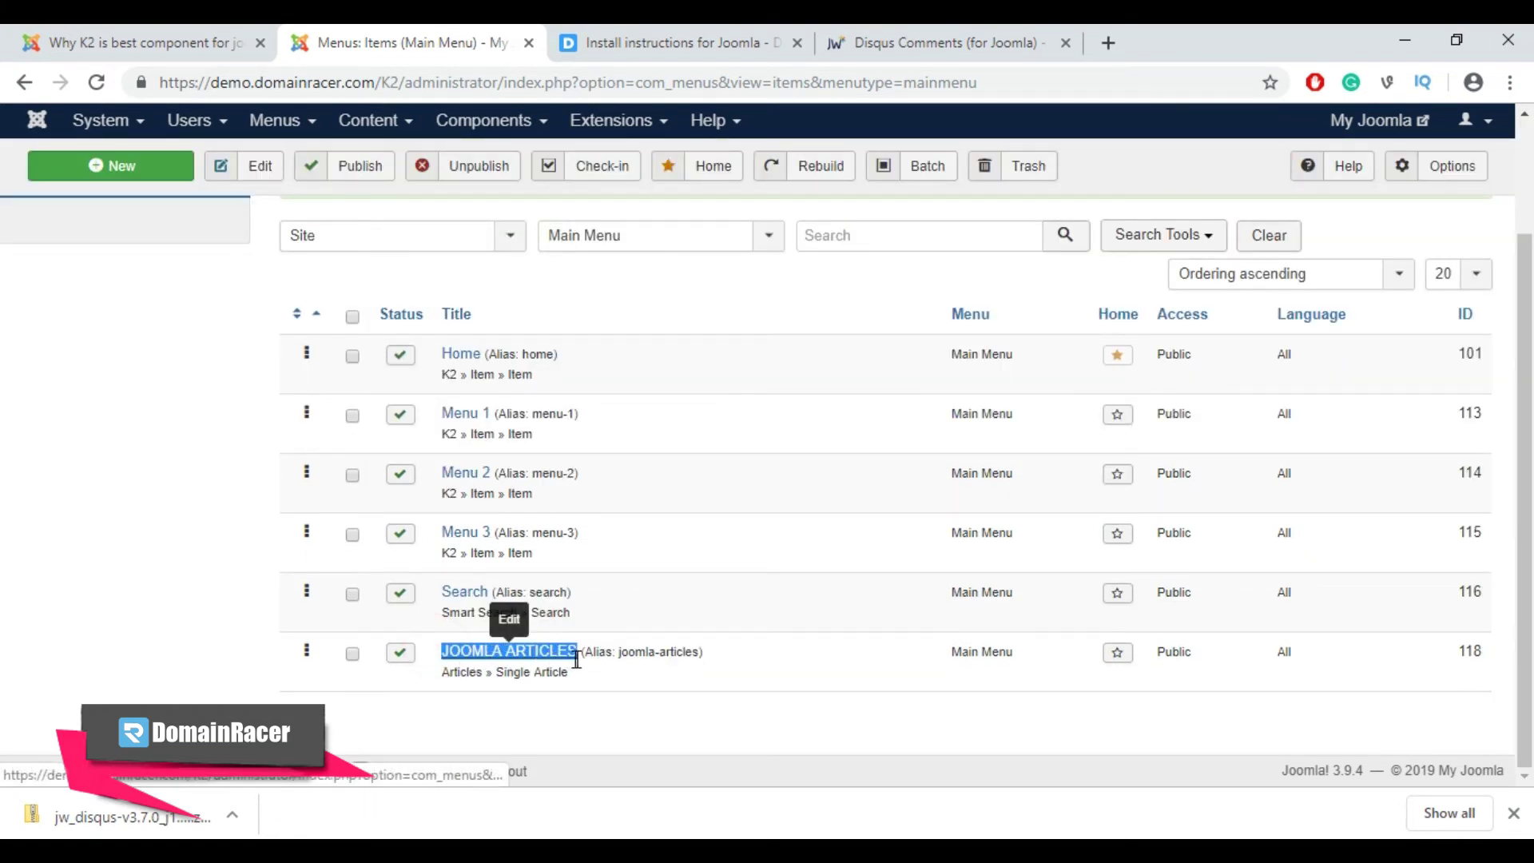
pyautogui.click(209, 48)
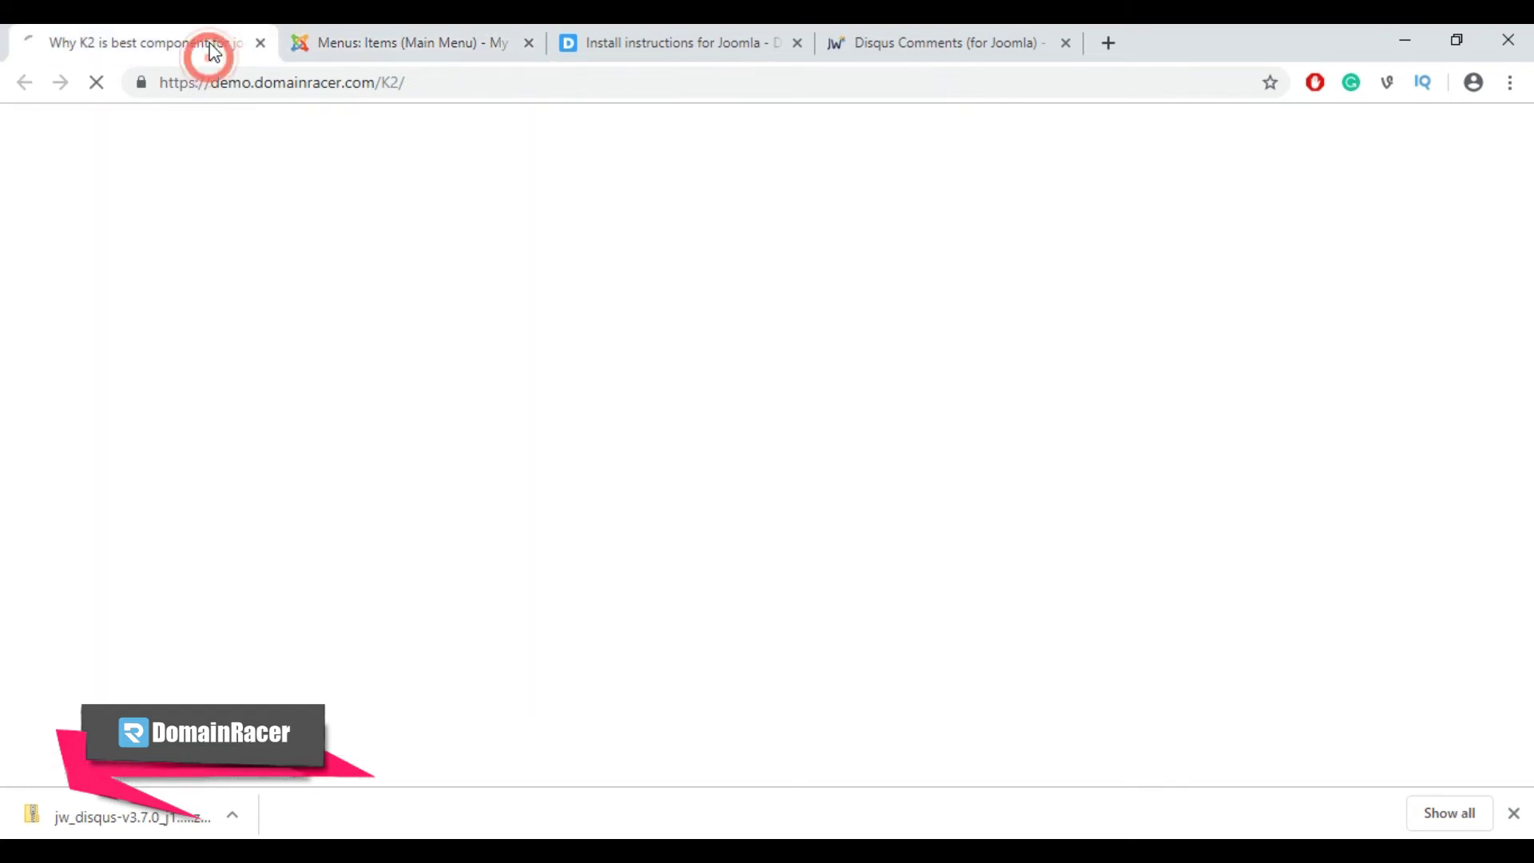
pyautogui.click(94, 87)
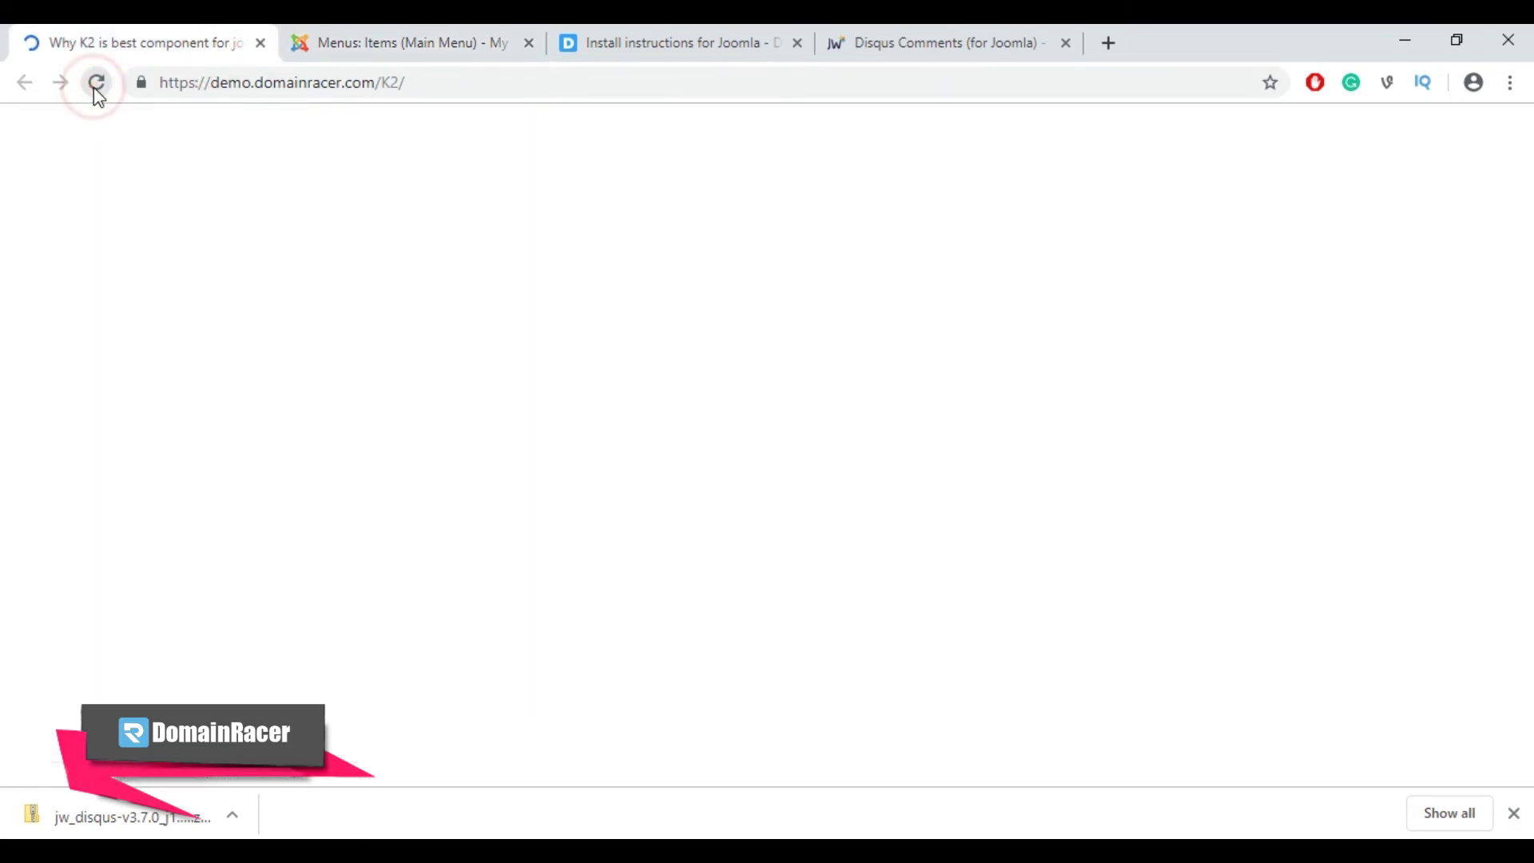
# Step: Check that JOOMLA ARTICLES opens the K2 article on the site, then return to the Main Menu items list
pyautogui.click(1109, 412)
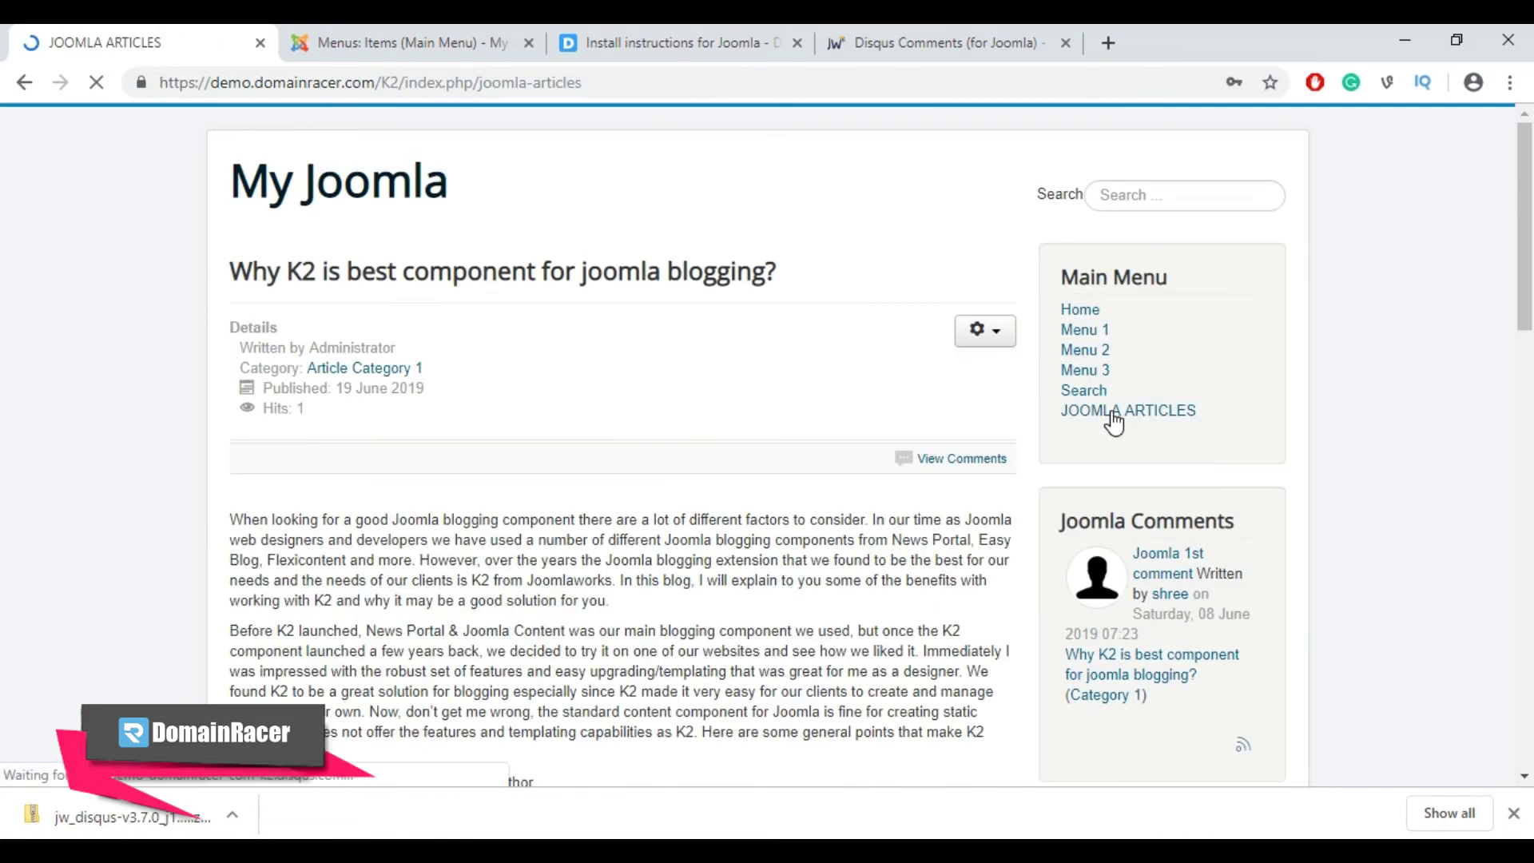
pyautogui.scroll(-7, 697, 553)
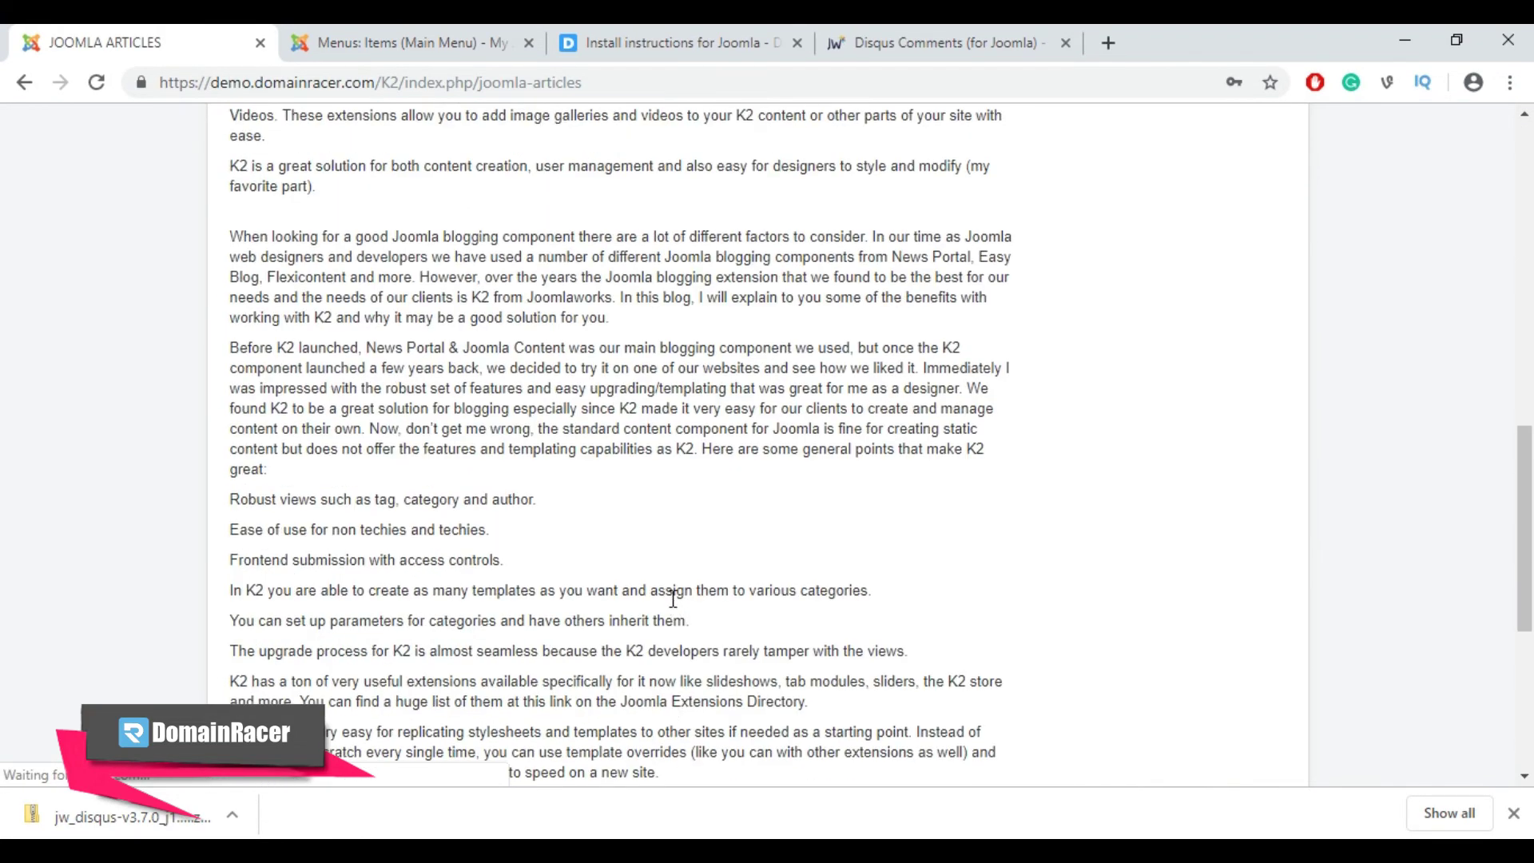
pyautogui.moveTo(376, 369); pyautogui.dragTo(425, 388)
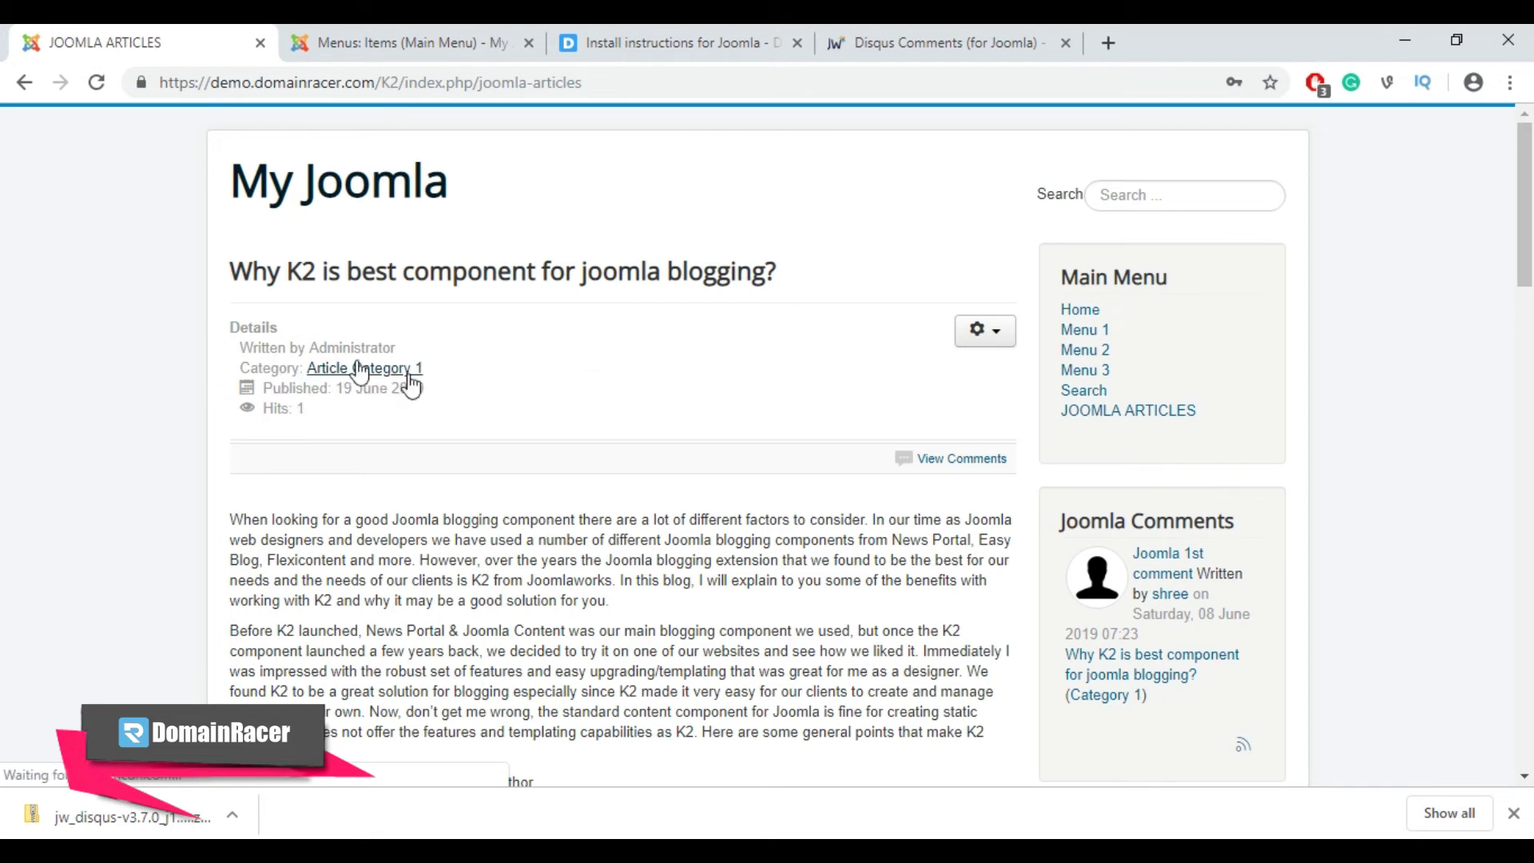
pyautogui.click(396, 42)
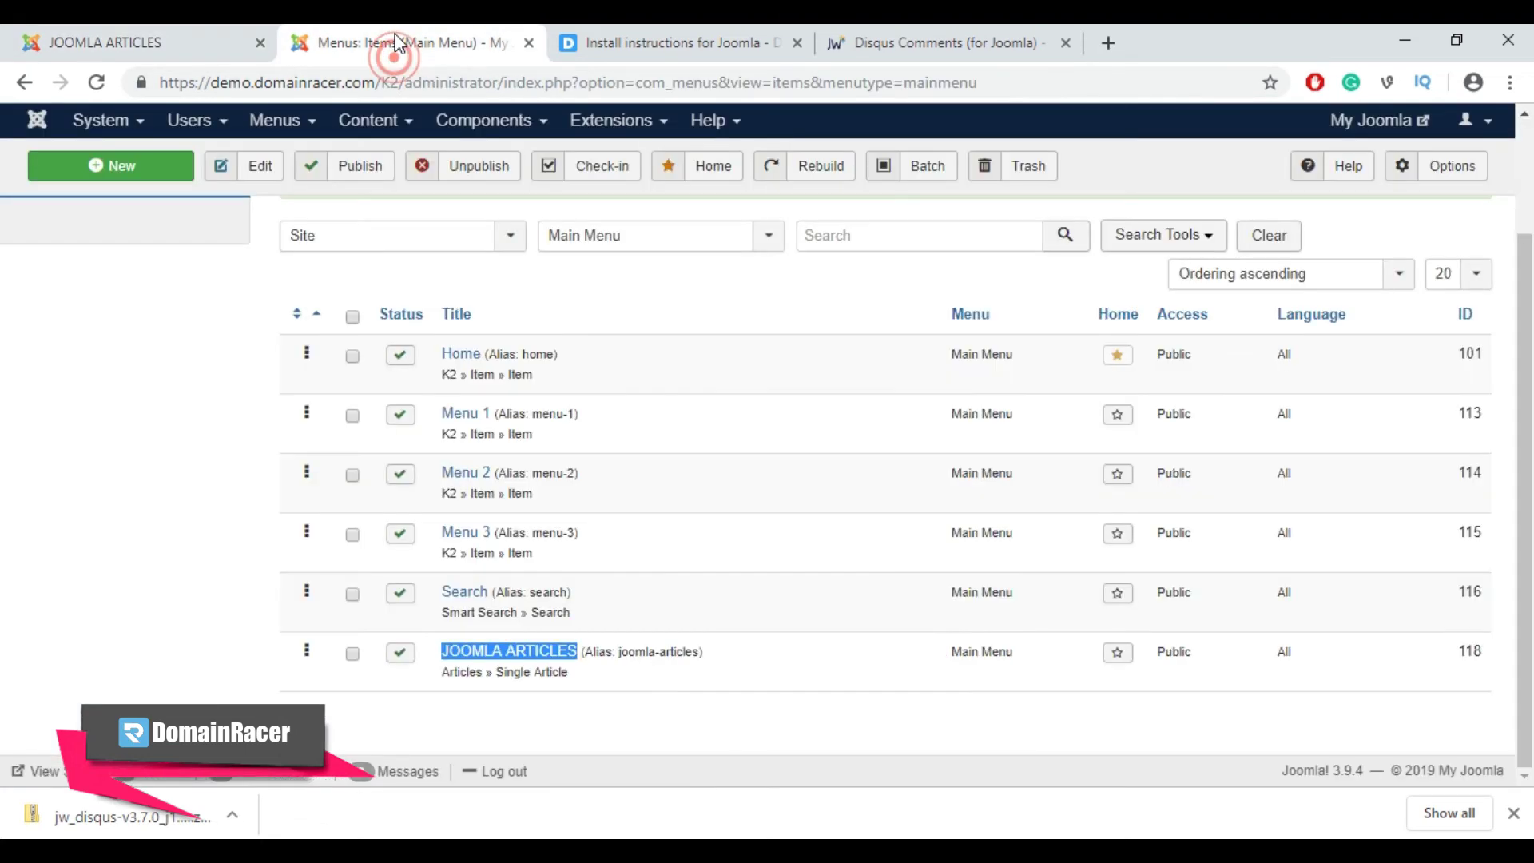
# Step: Install the jw_disqus zip from Downloads through Extensions > Install's upload drop zone
pyautogui.click(616, 121)
pyautogui.click(614, 162)
pyautogui.scroll(-3, 644, 435)
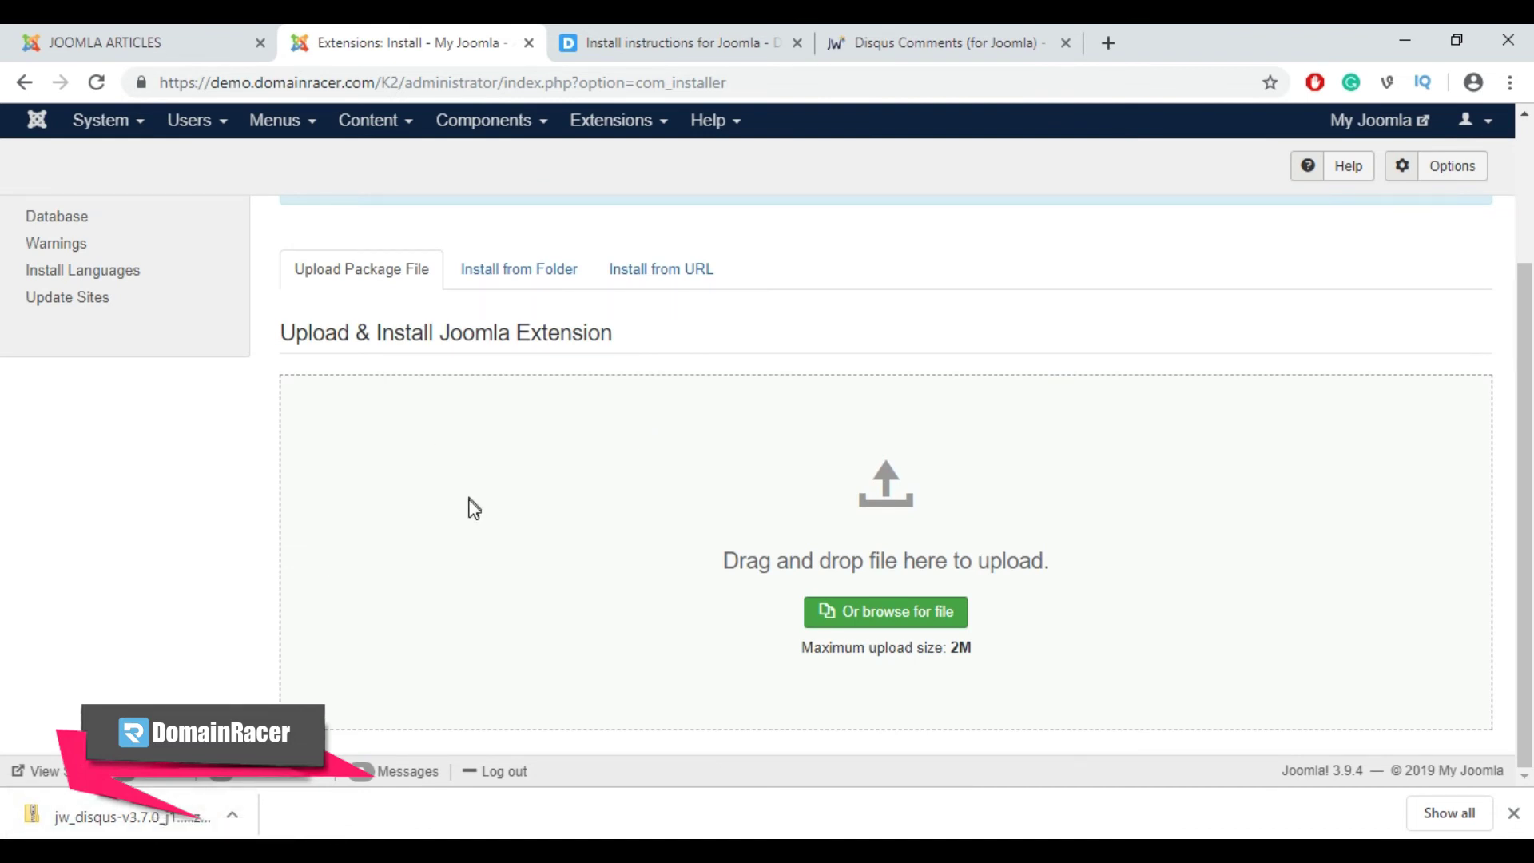
pyautogui.hotkey('alt', 'Tab')
pyautogui.moveTo(746, 291); pyautogui.dragTo(727, 589)
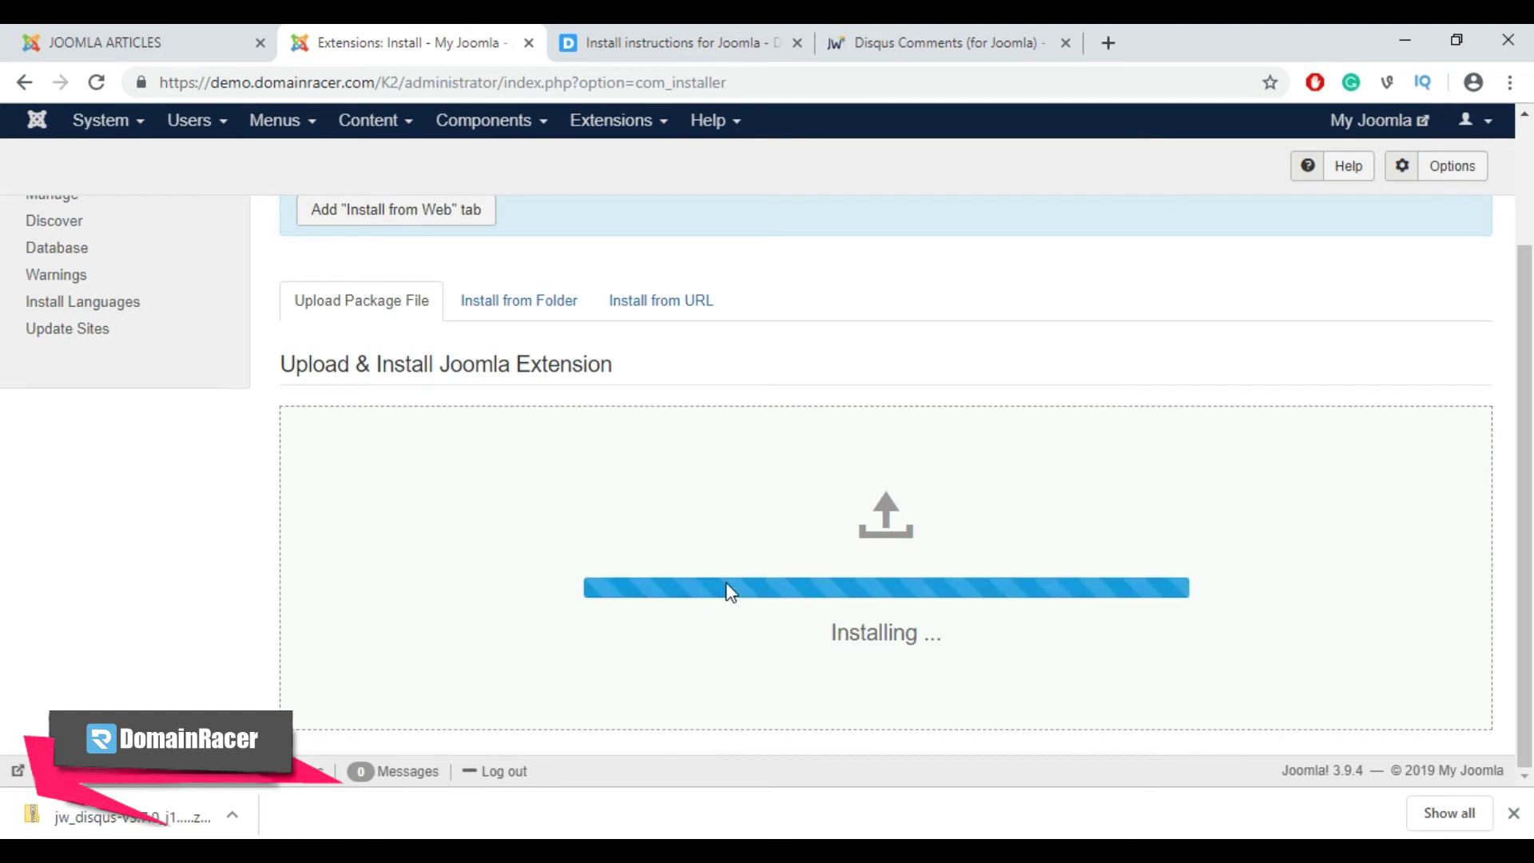
pyautogui.moveTo(607, 318); pyautogui.dragTo(290, 319)
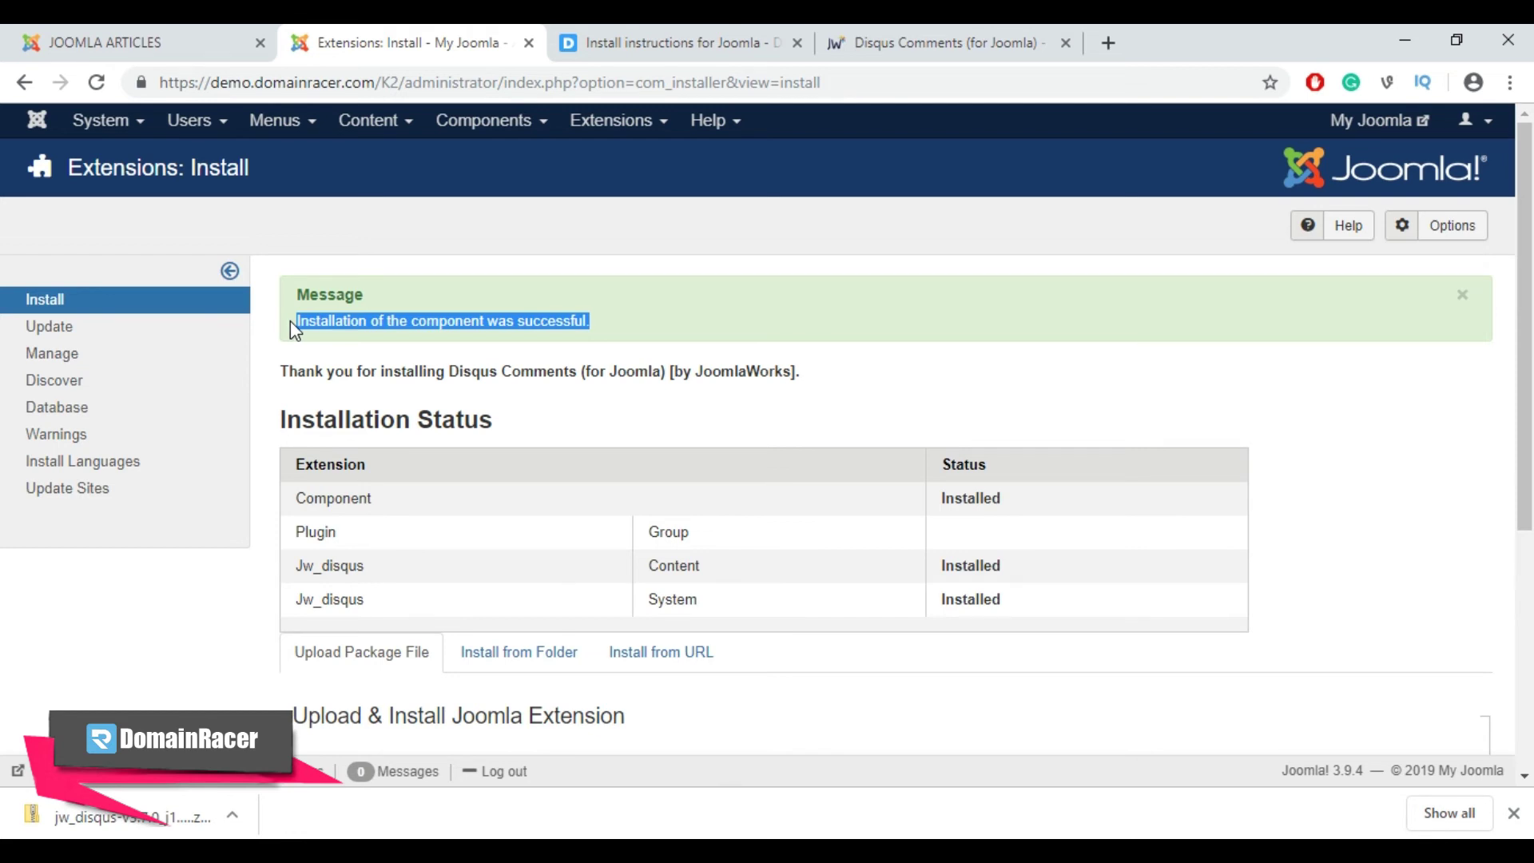
# Step: Enable the Disqus Comments plugin in the Plugins manager and open its settings
pyautogui.click(612, 121)
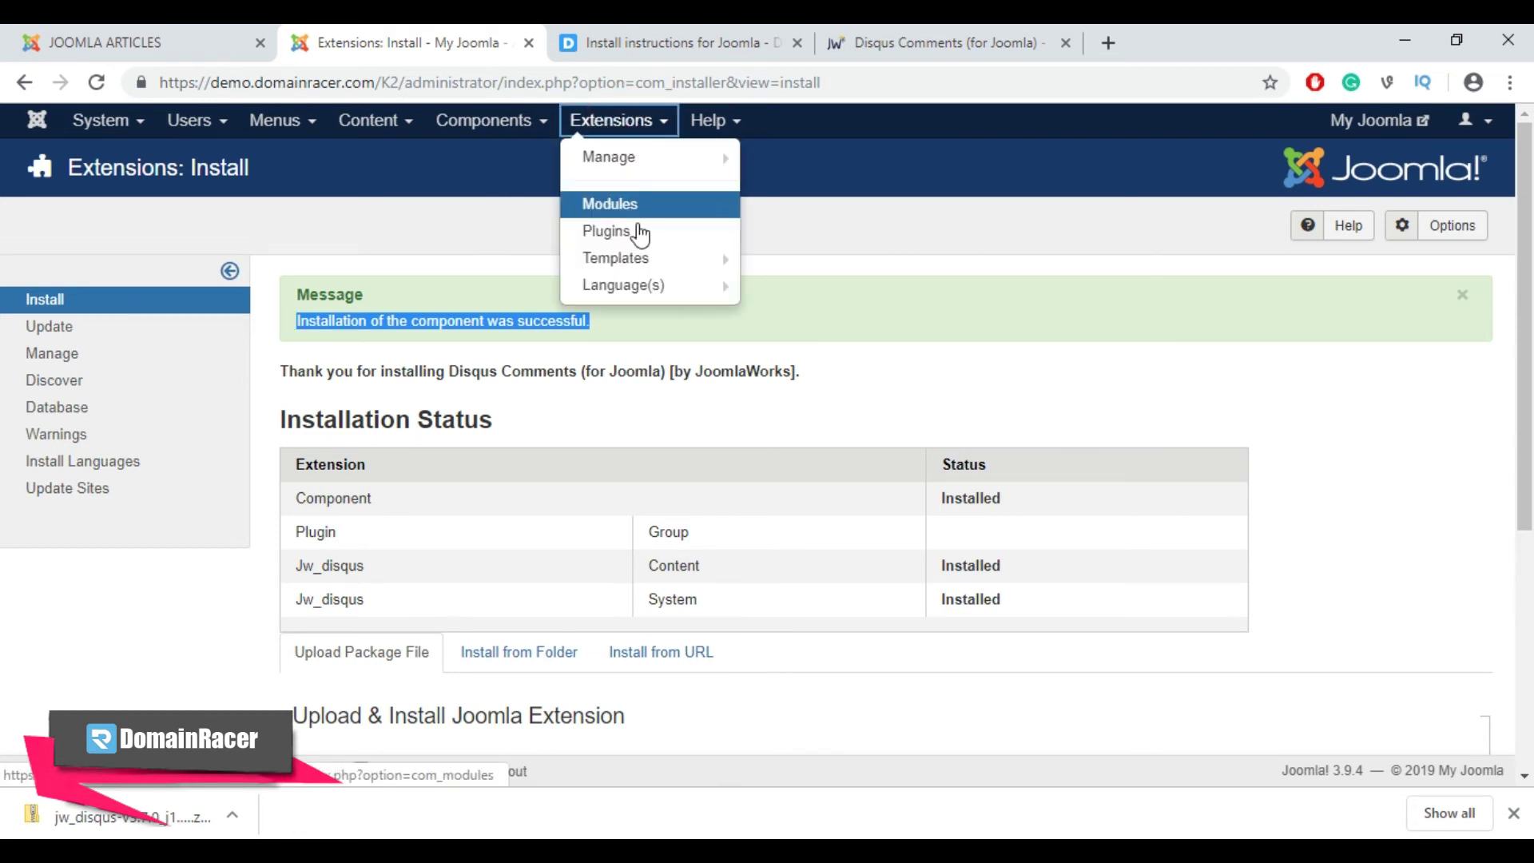
pyautogui.click(638, 231)
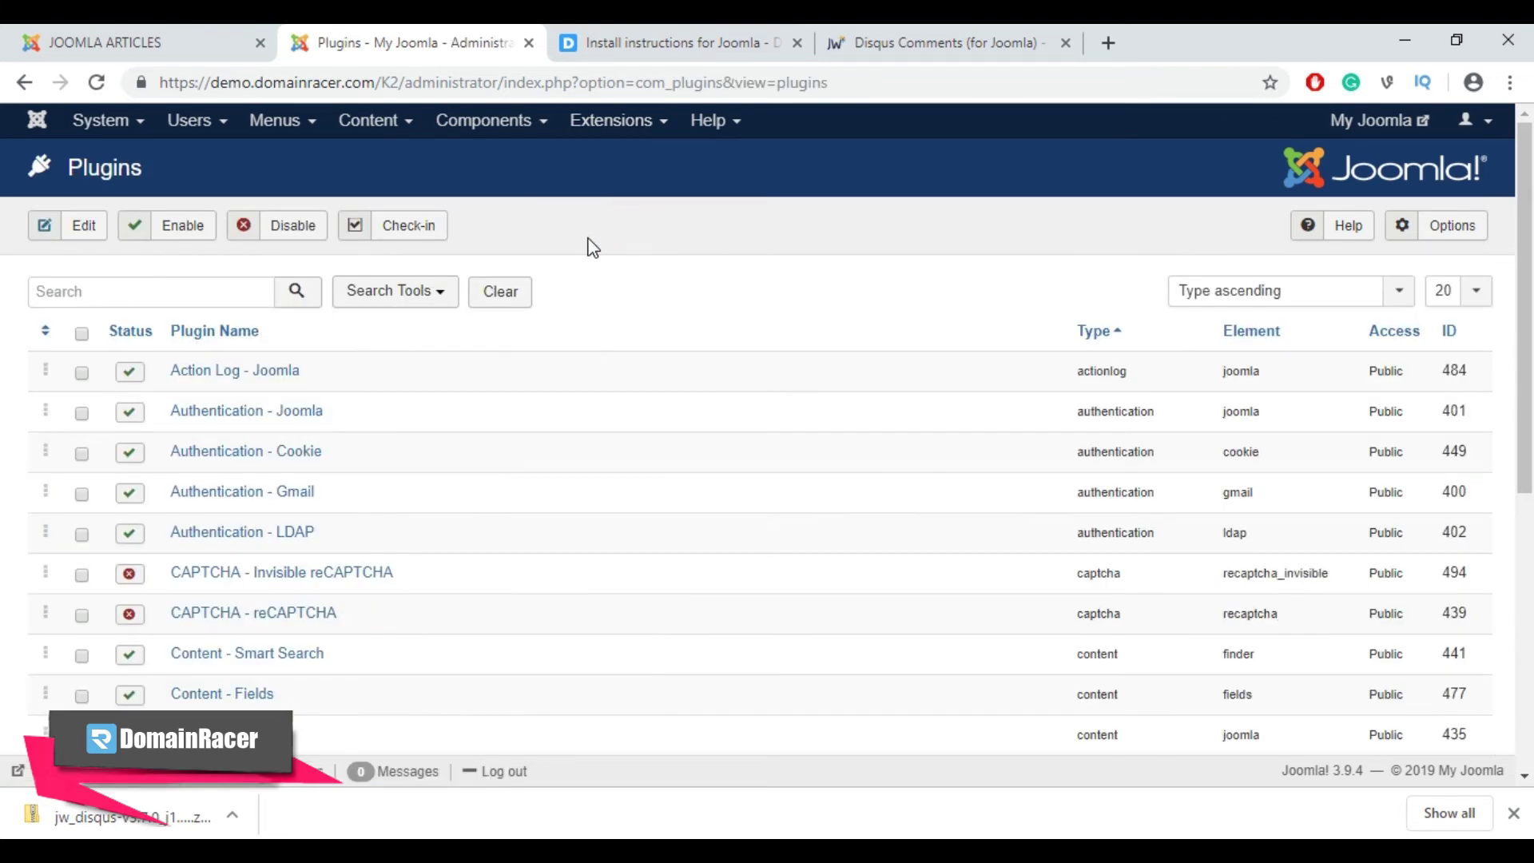
pyautogui.scroll(-6, 592, 248)
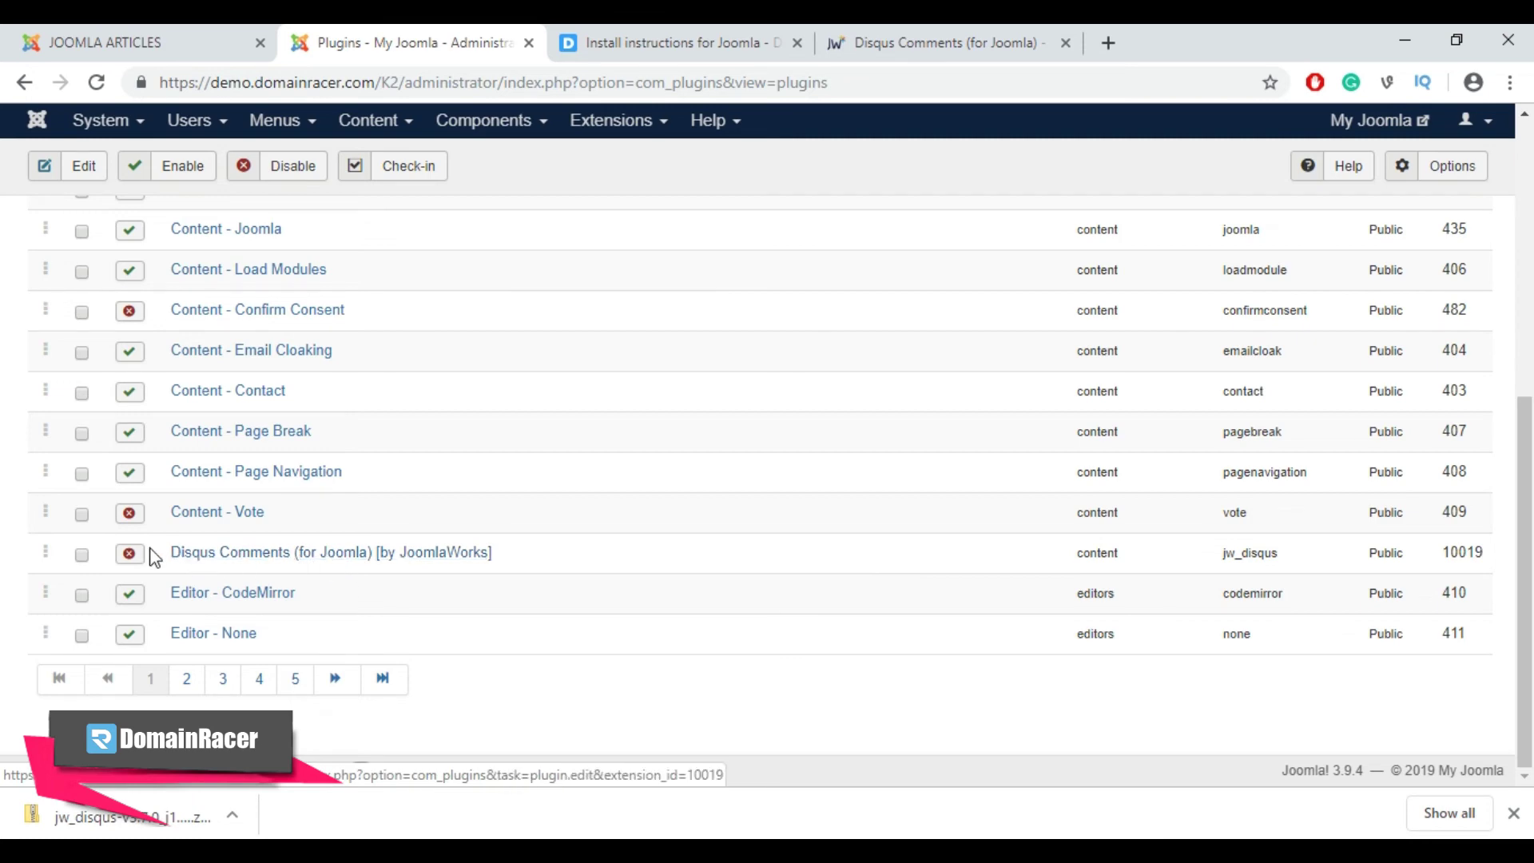
pyautogui.click(129, 556)
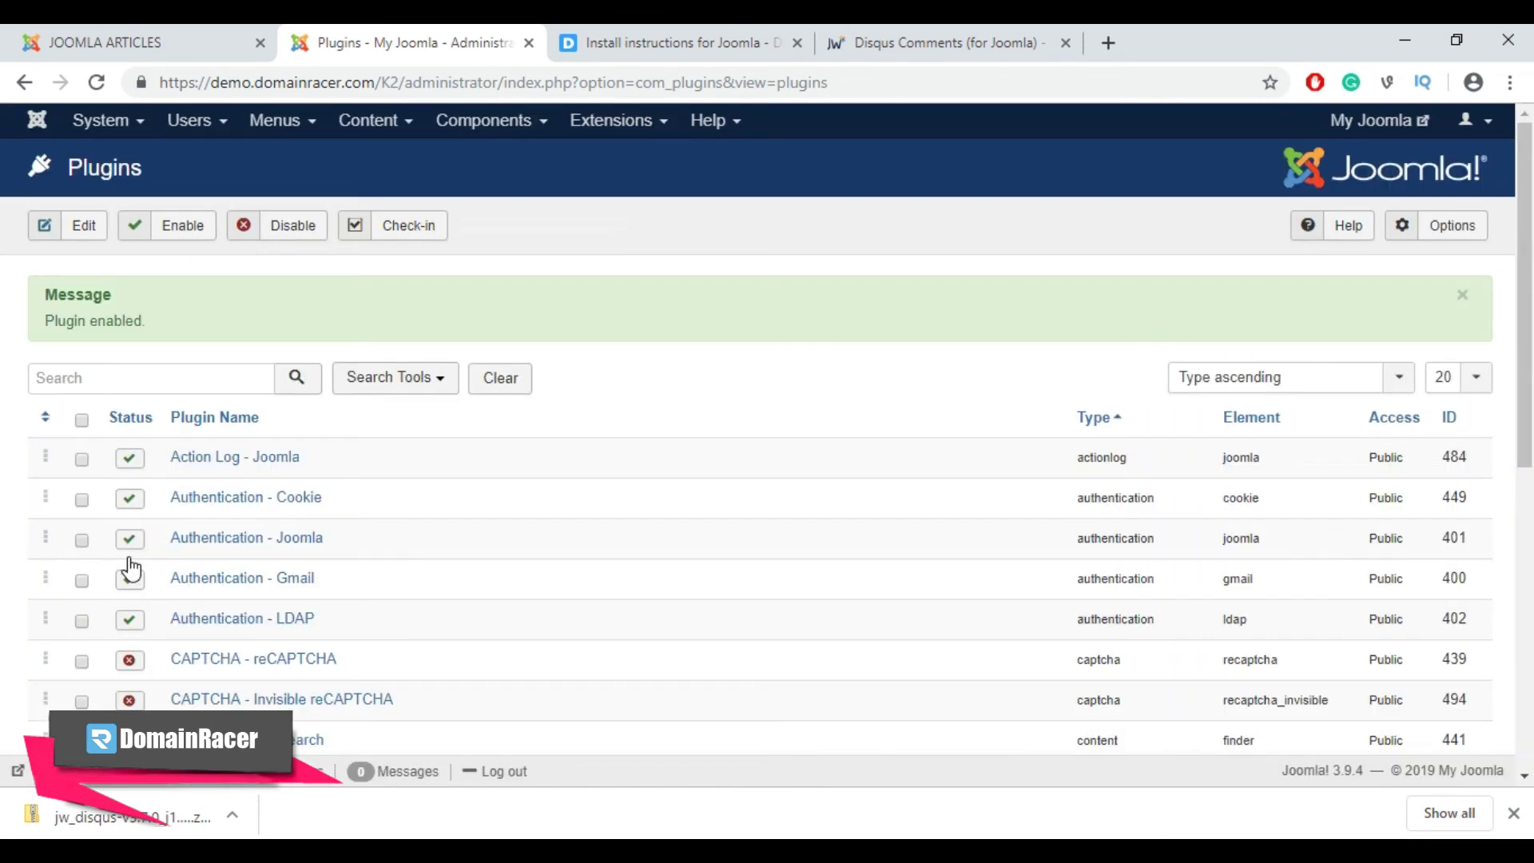
pyautogui.scroll(-5, 191, 567)
pyautogui.click(253, 562)
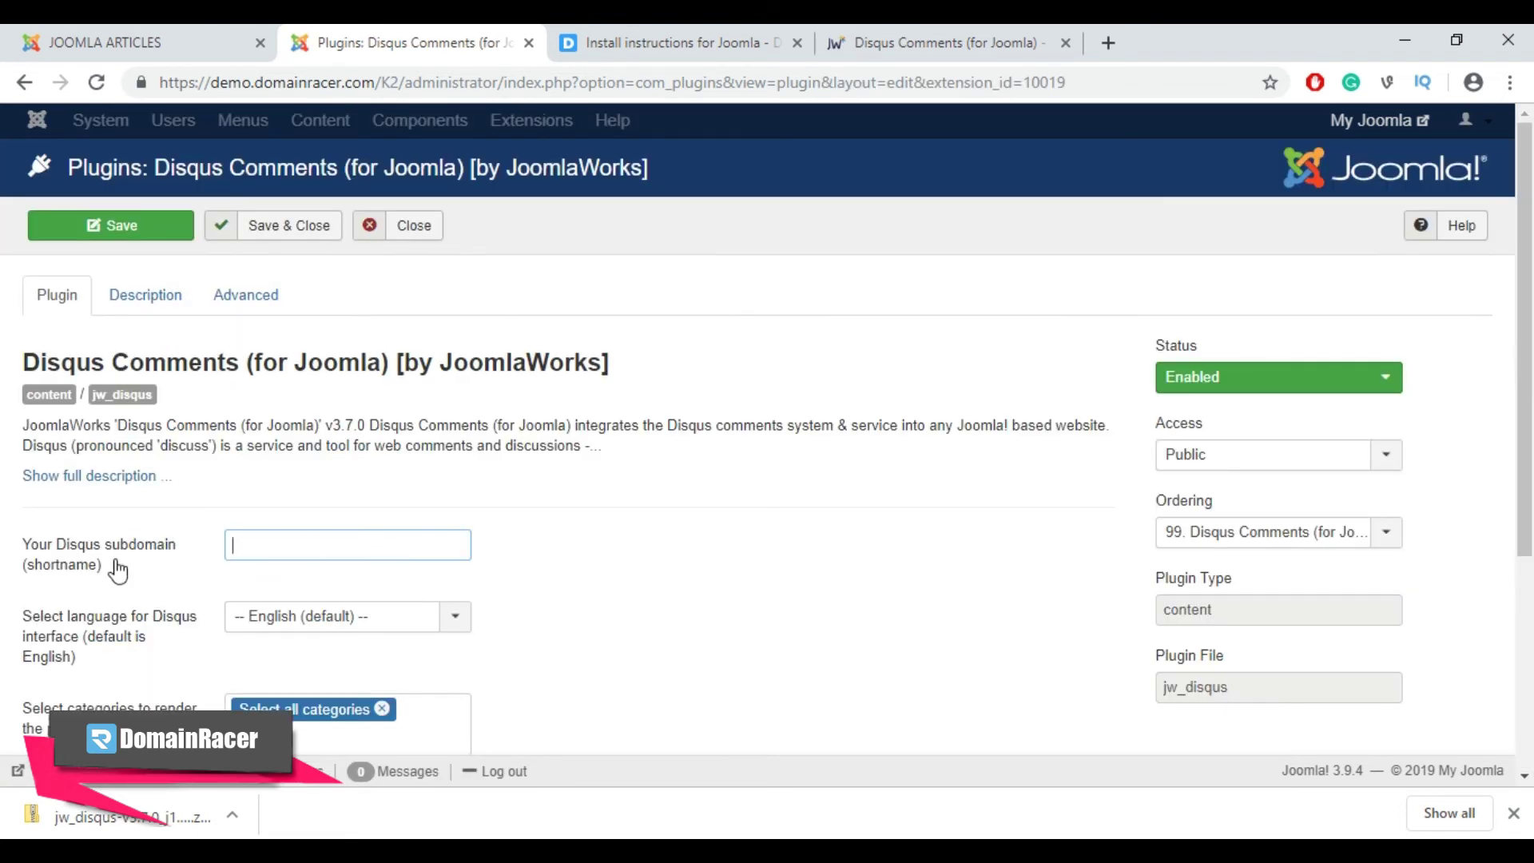
# Step: Copy the shortname 'domainracer' from the Disqus install page into the subdomain field
pyautogui.moveTo(177, 546); pyautogui.dragTo(21, 550)
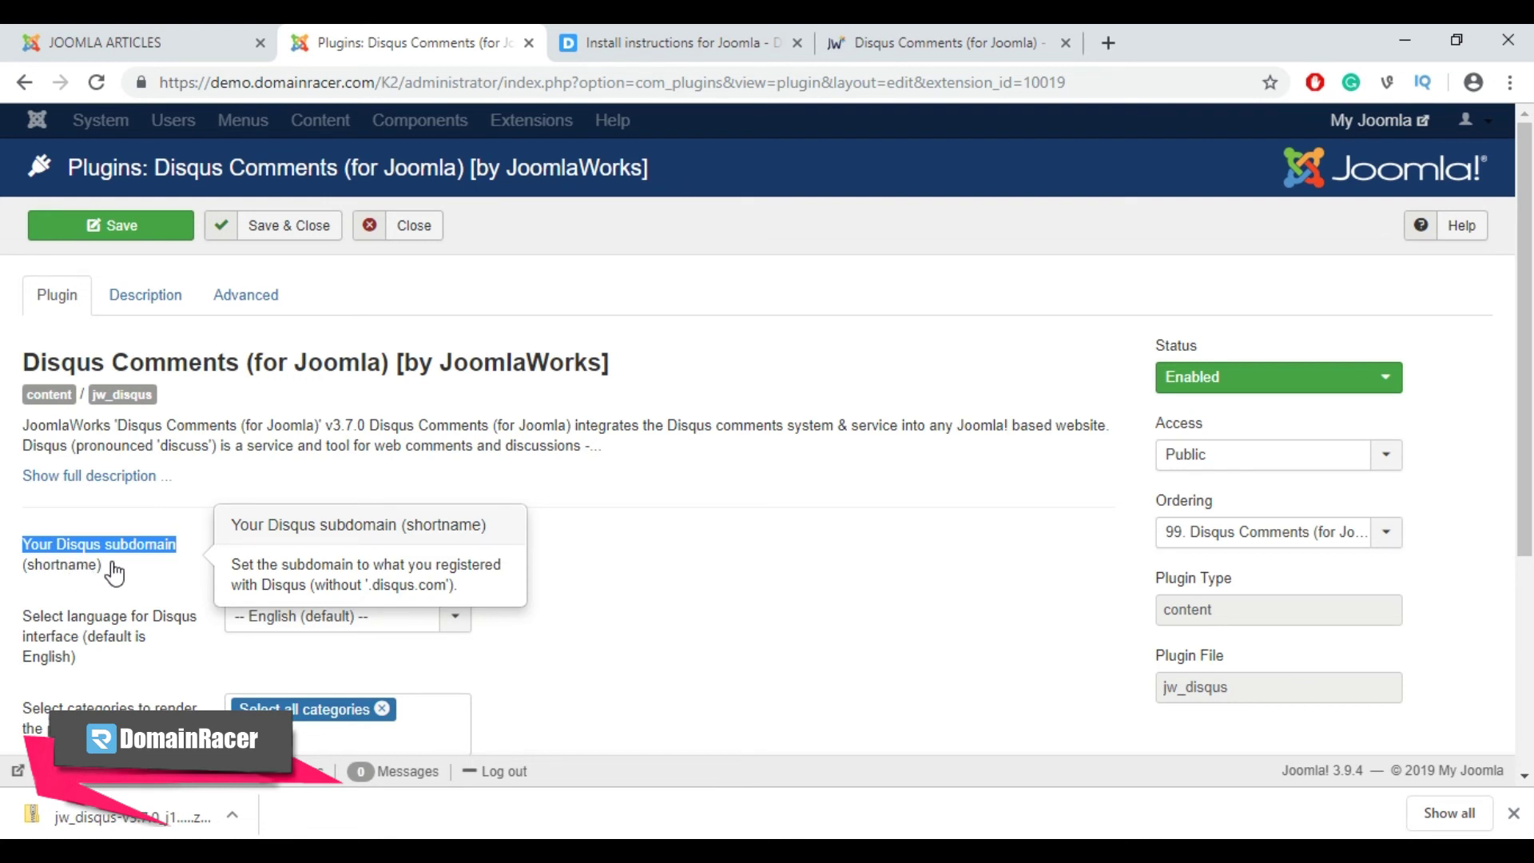
pyautogui.click(595, 46)
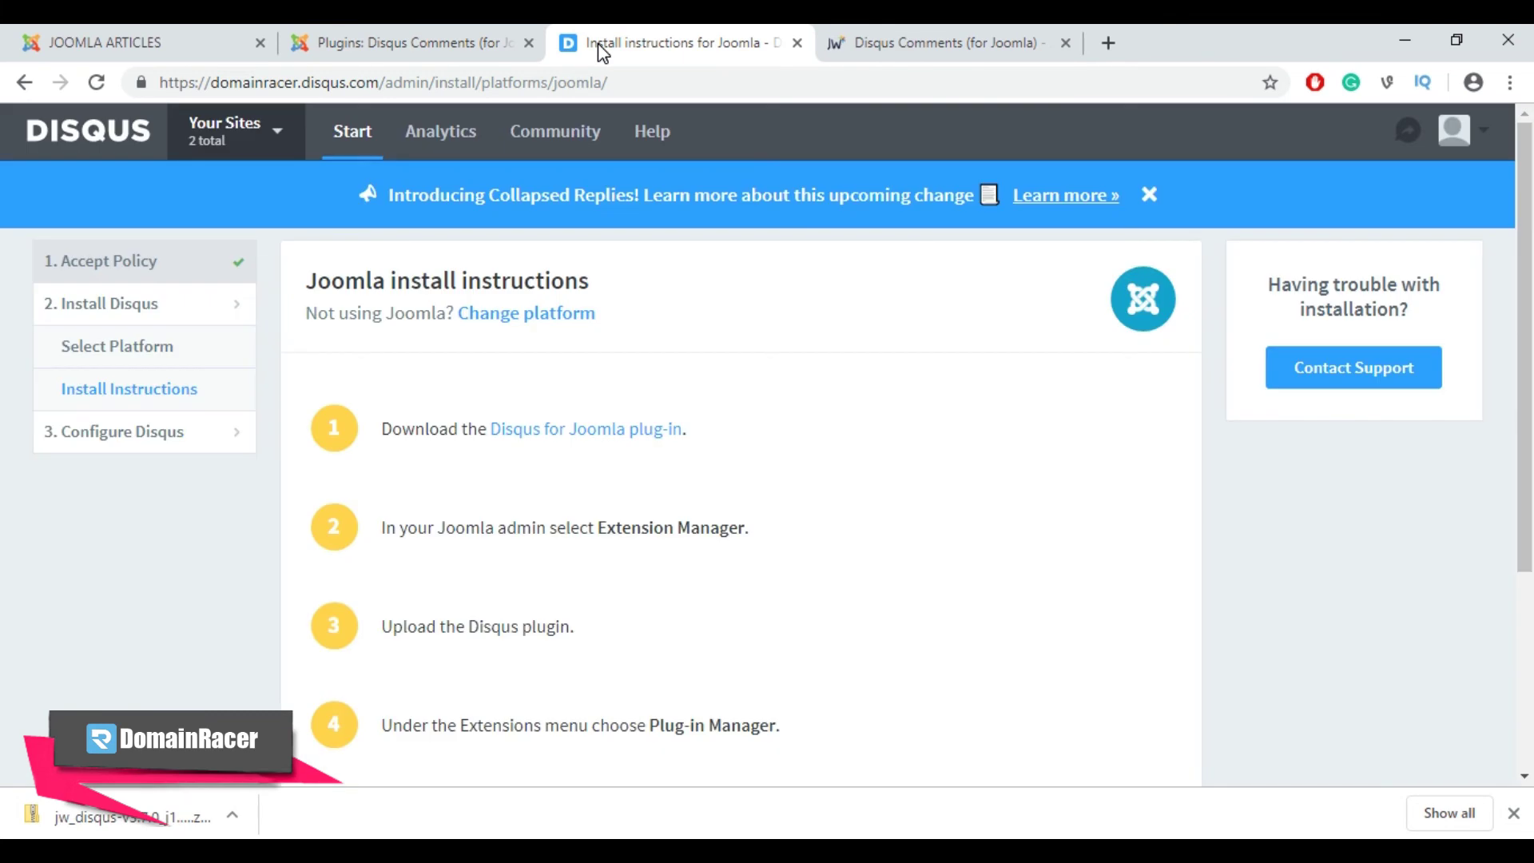
pyautogui.scroll(-3, 697, 565)
pyautogui.moveTo(785, 607); pyautogui.dragTo(890, 619)
pyautogui.hotkey('ctrl', 'c')
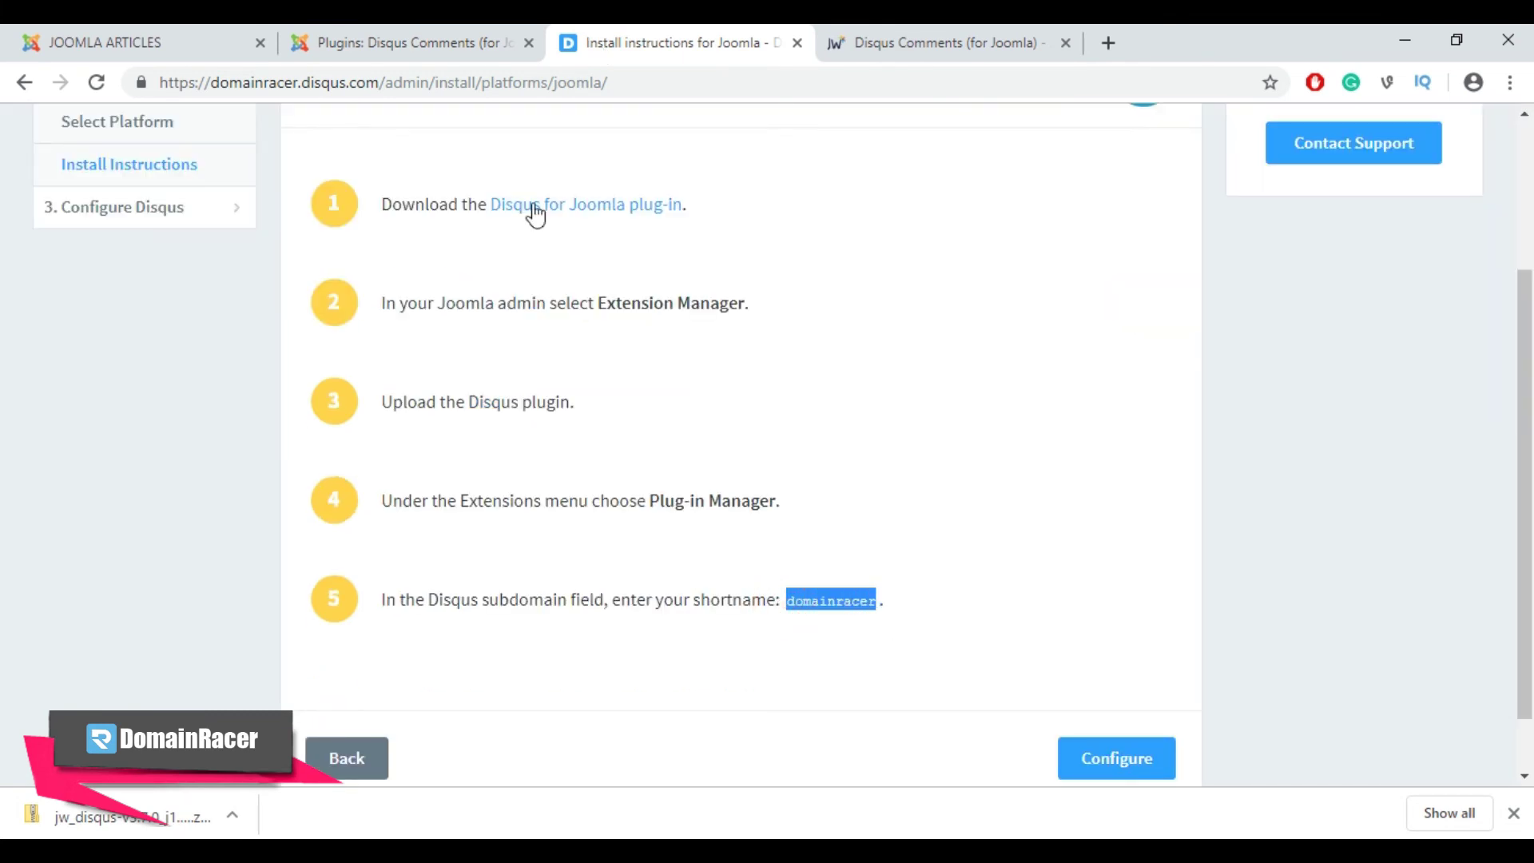
pyautogui.click(448, 52)
pyautogui.click(240, 548)
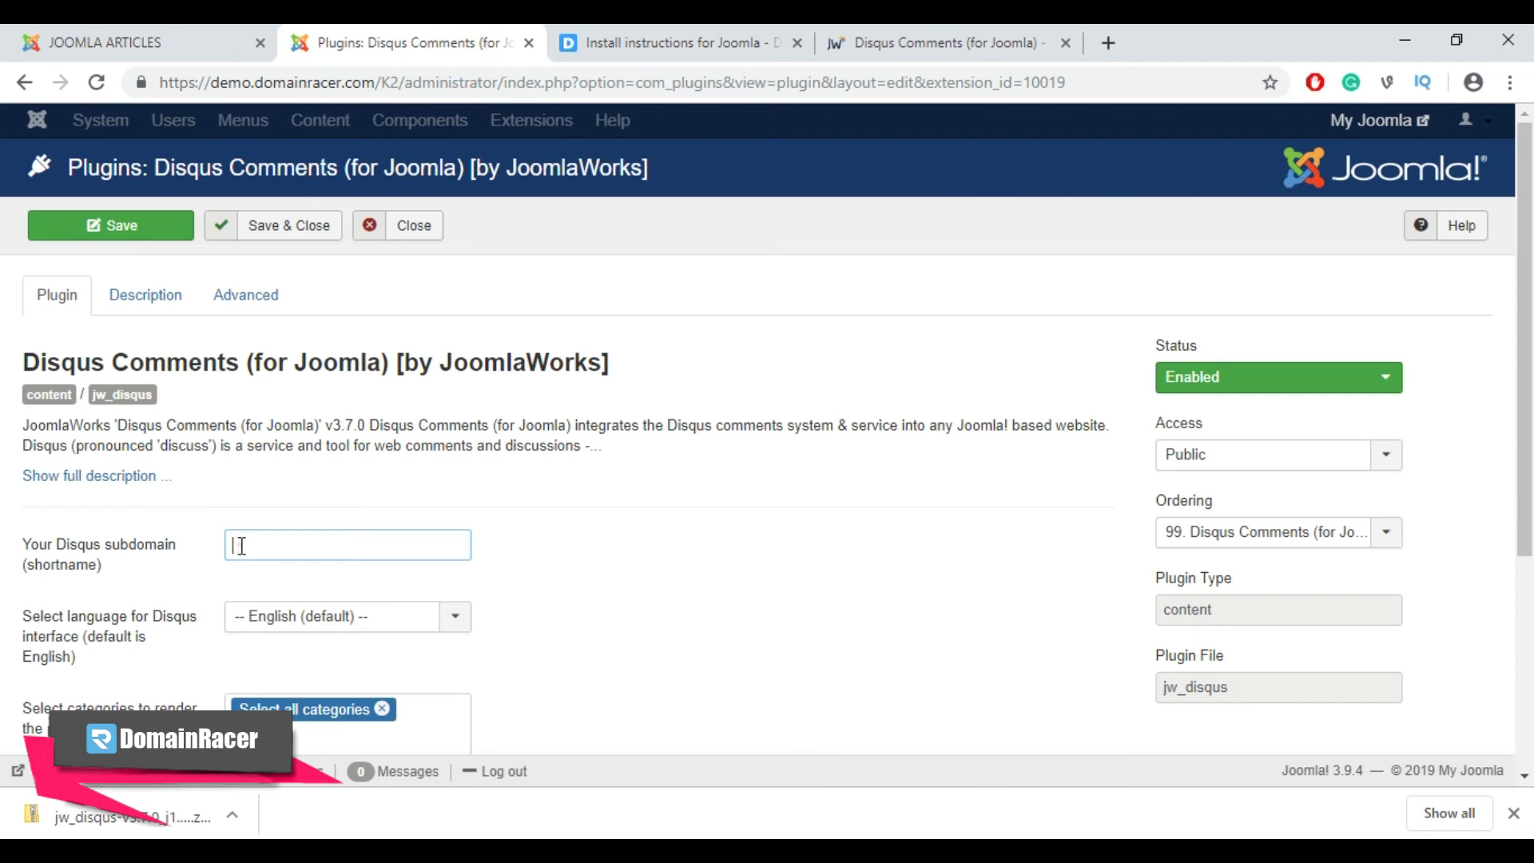
pyautogui.rightClick(268, 559)
pyautogui.click(294, 563)
# Step: Keep English as the interface language and add Article Category 1 to rendered categories
pyautogui.click(302, 622)
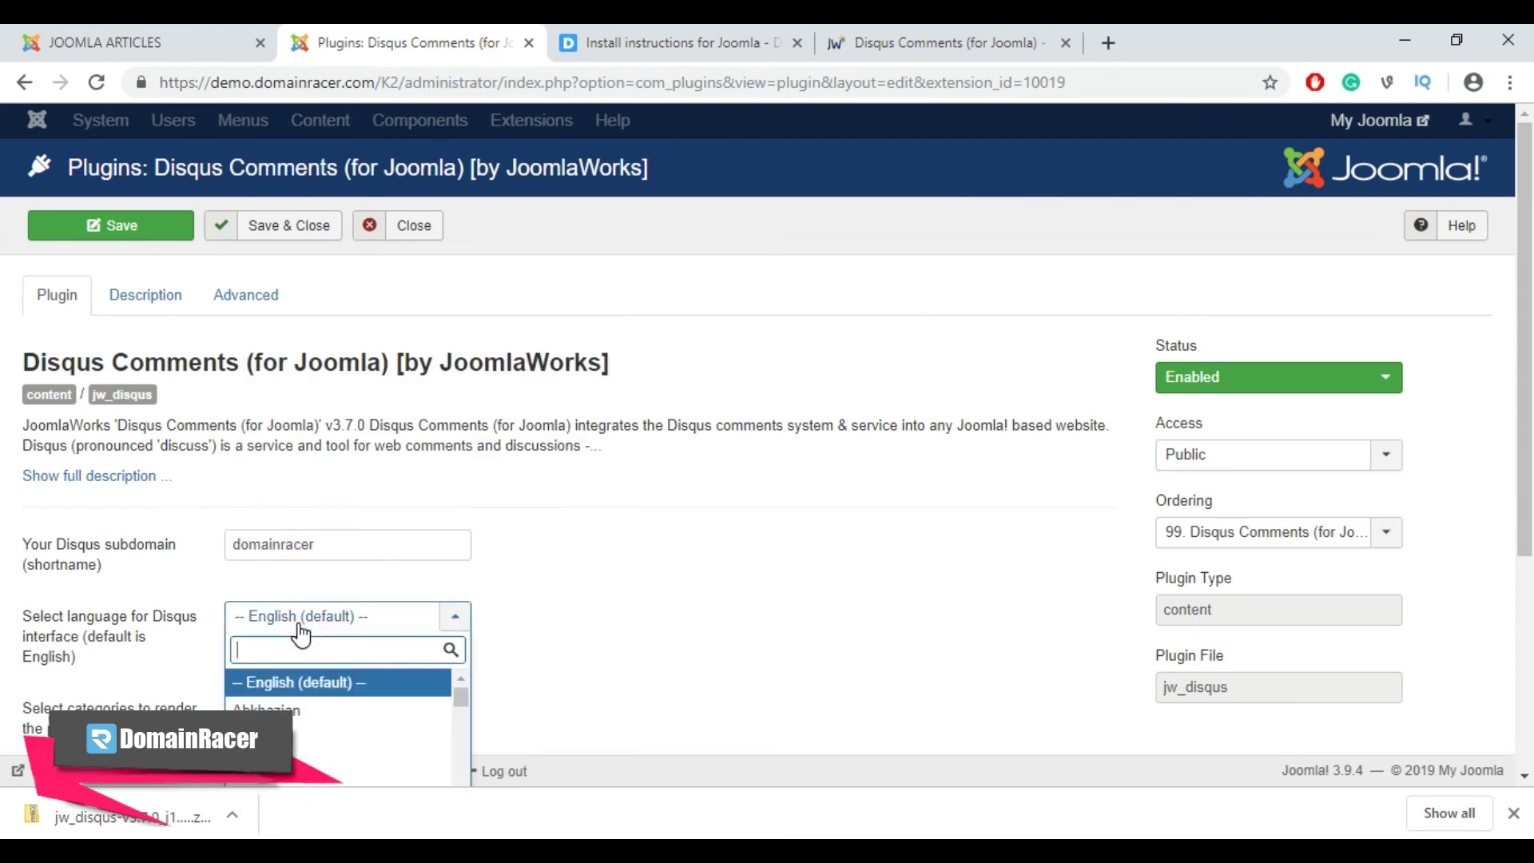
pyautogui.click(301, 687)
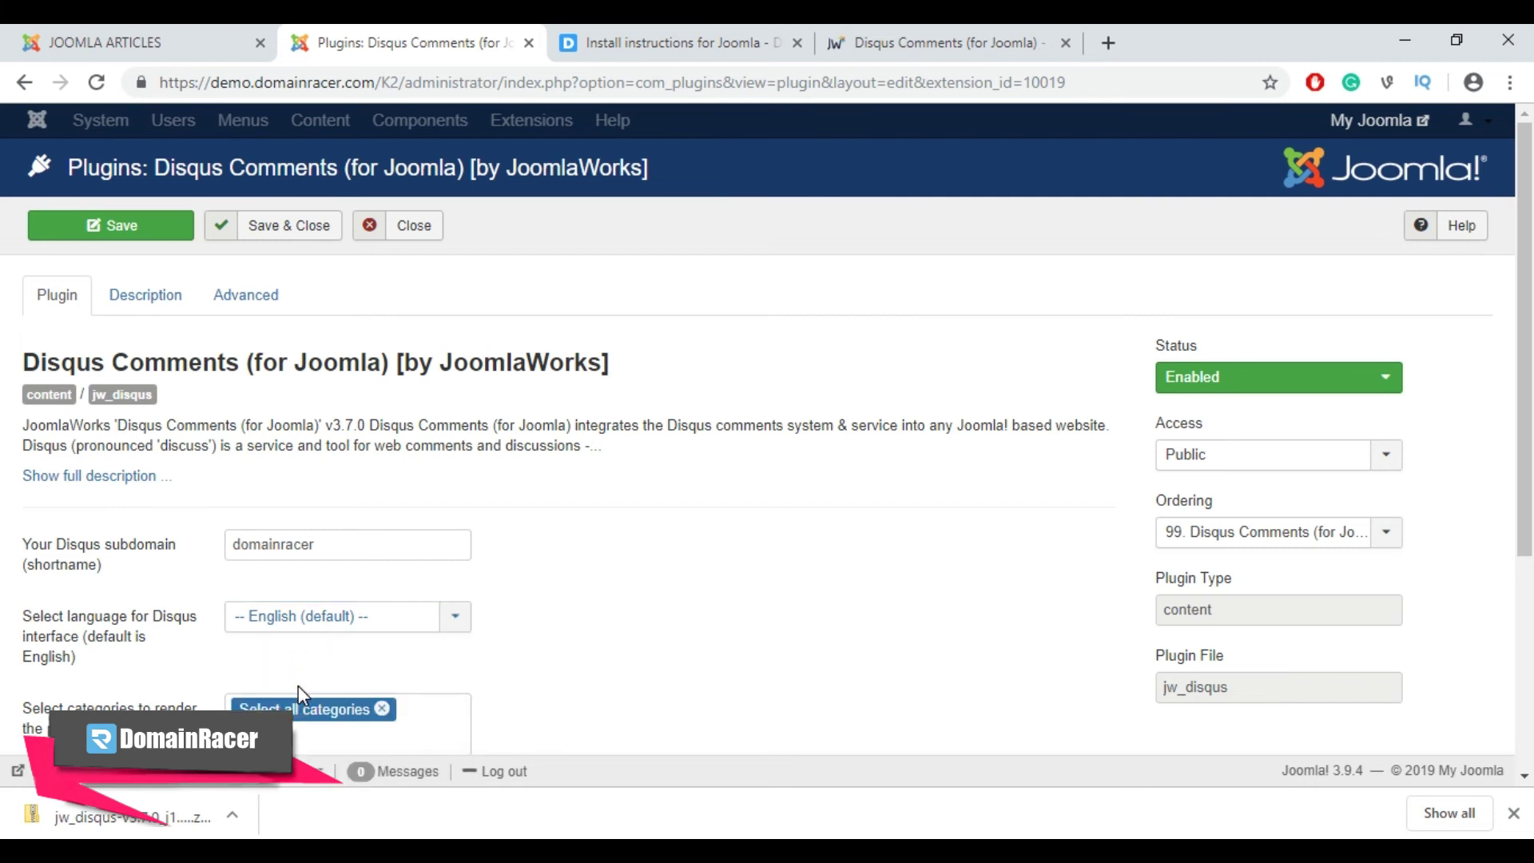
pyautogui.scroll(-2, 299, 688)
pyautogui.click(299, 599)
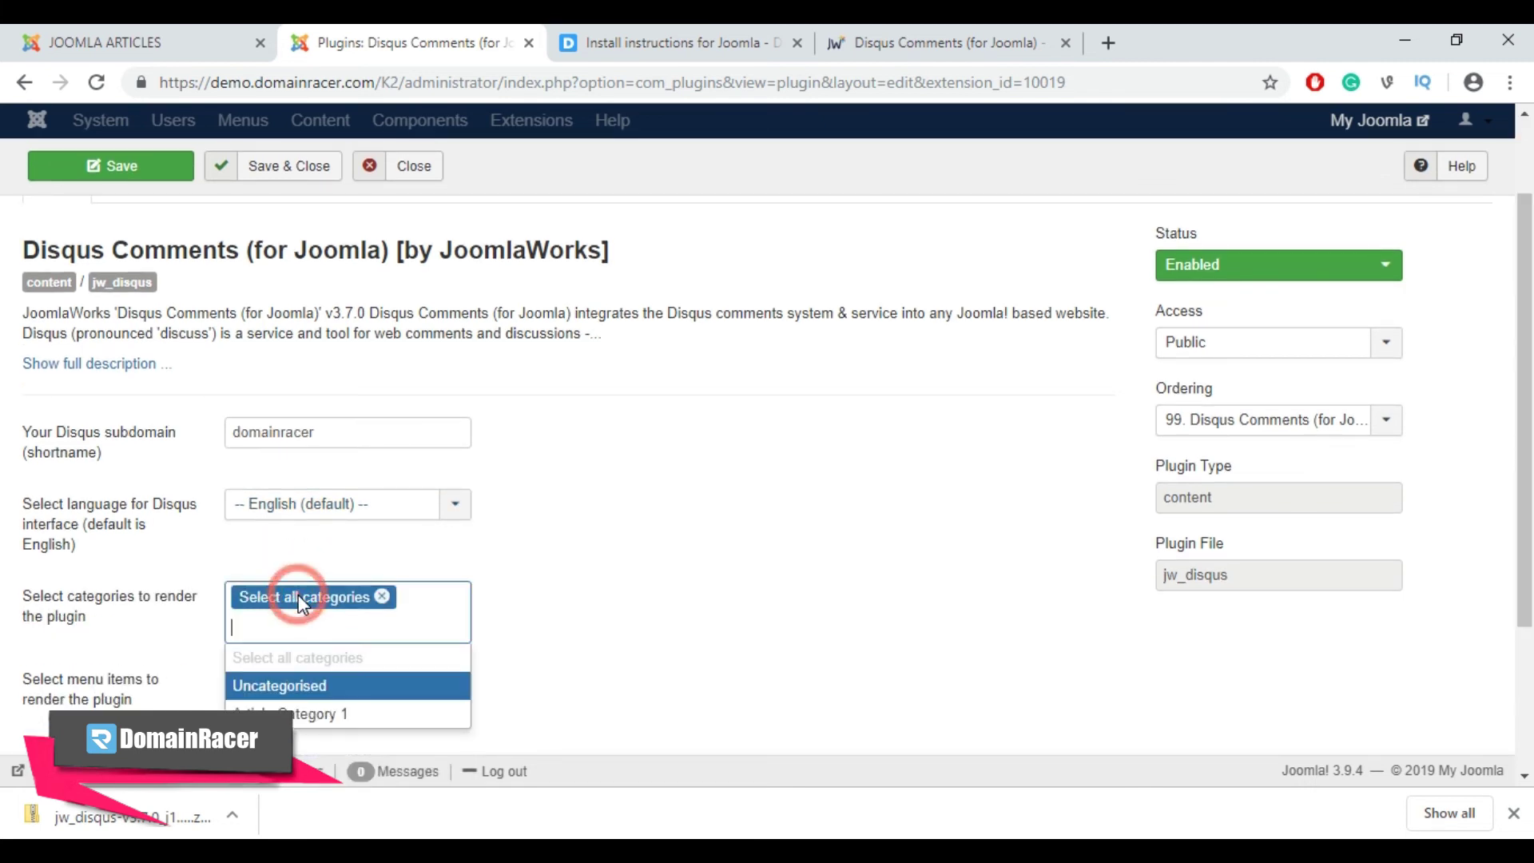
pyautogui.click(297, 714)
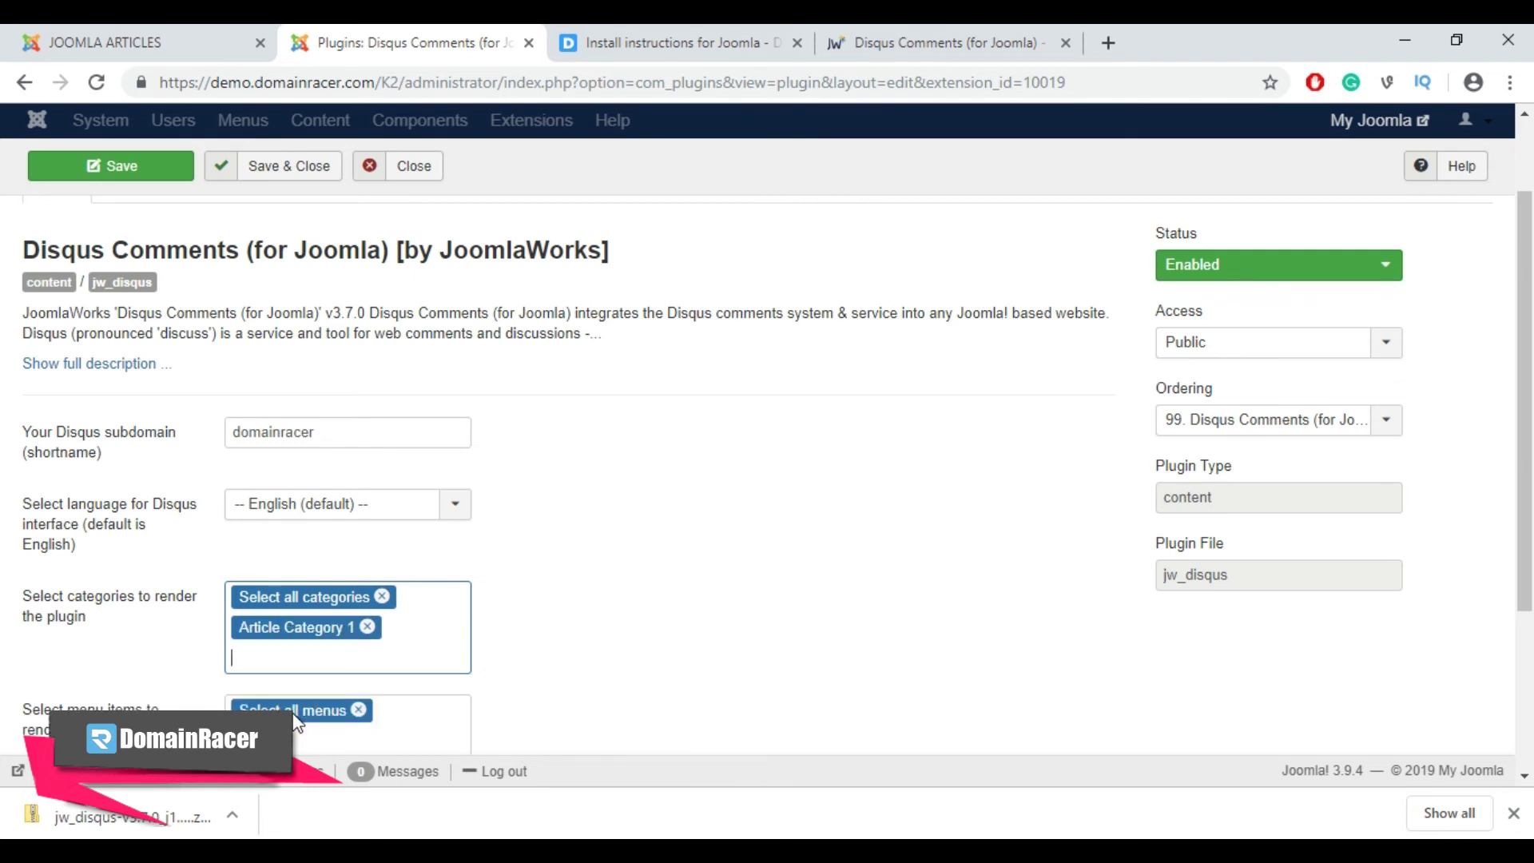
# Step: Add the JOOMLA ARTICLES menu item to the rendered menu items
pyautogui.scroll(-2, 296, 723)
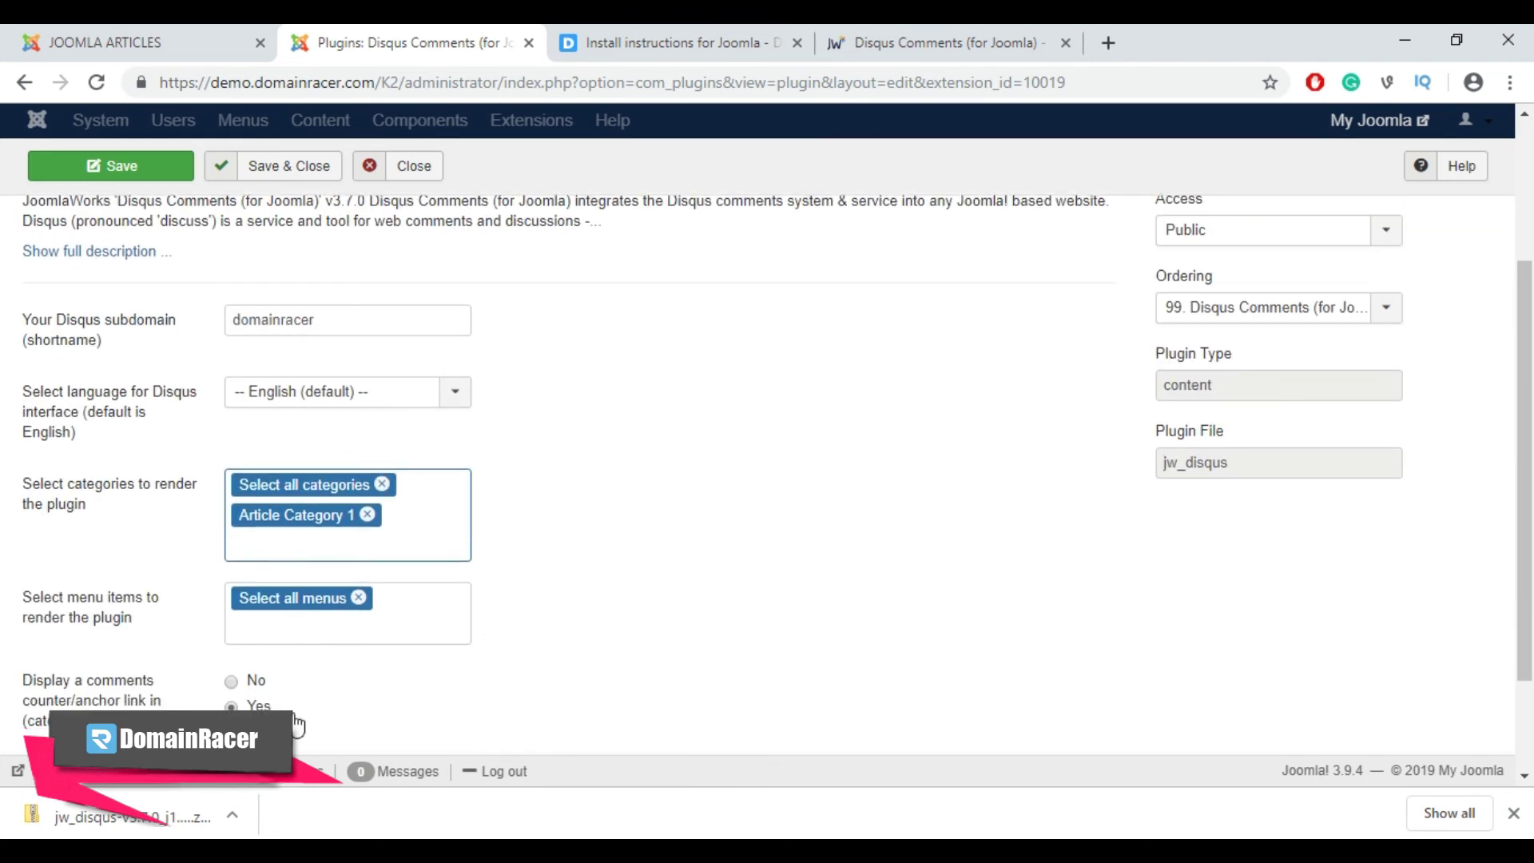
pyautogui.click(287, 609)
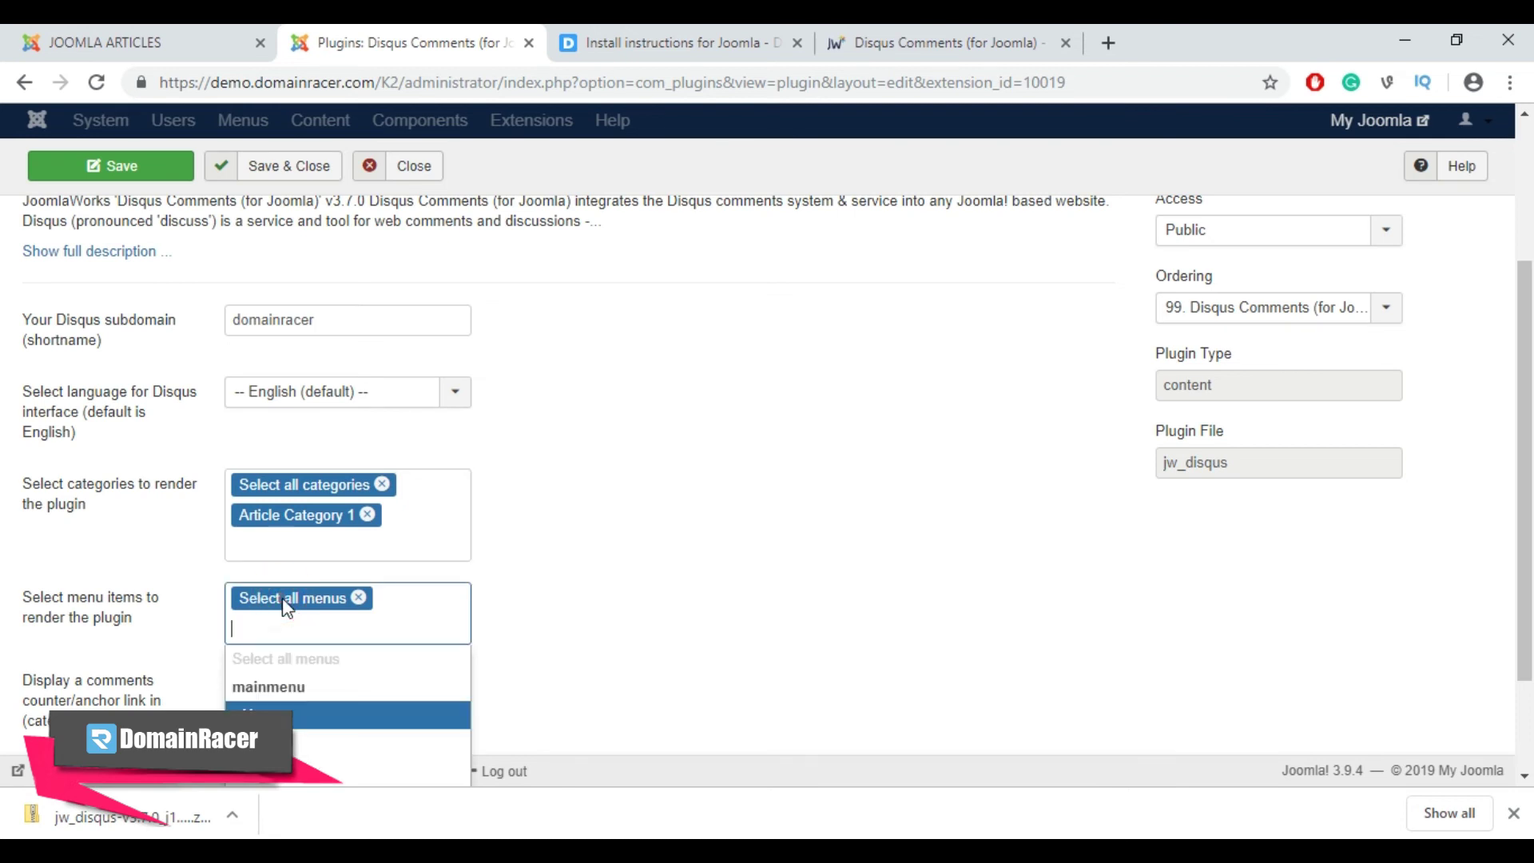
pyautogui.scroll(-2, 486, 682)
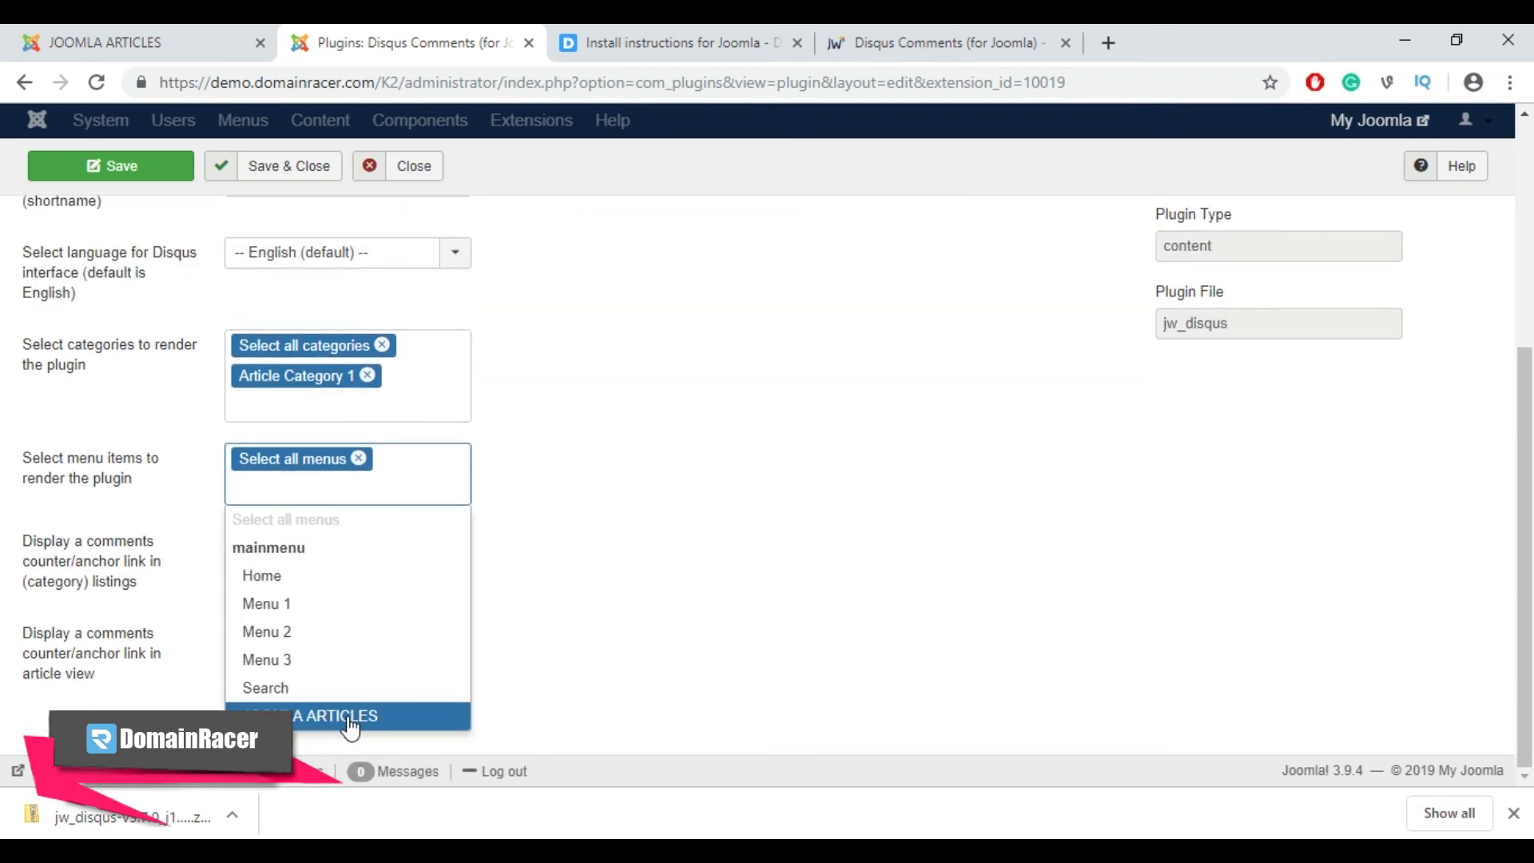
pyautogui.click(350, 719)
pyautogui.scroll(5, 257, 726)
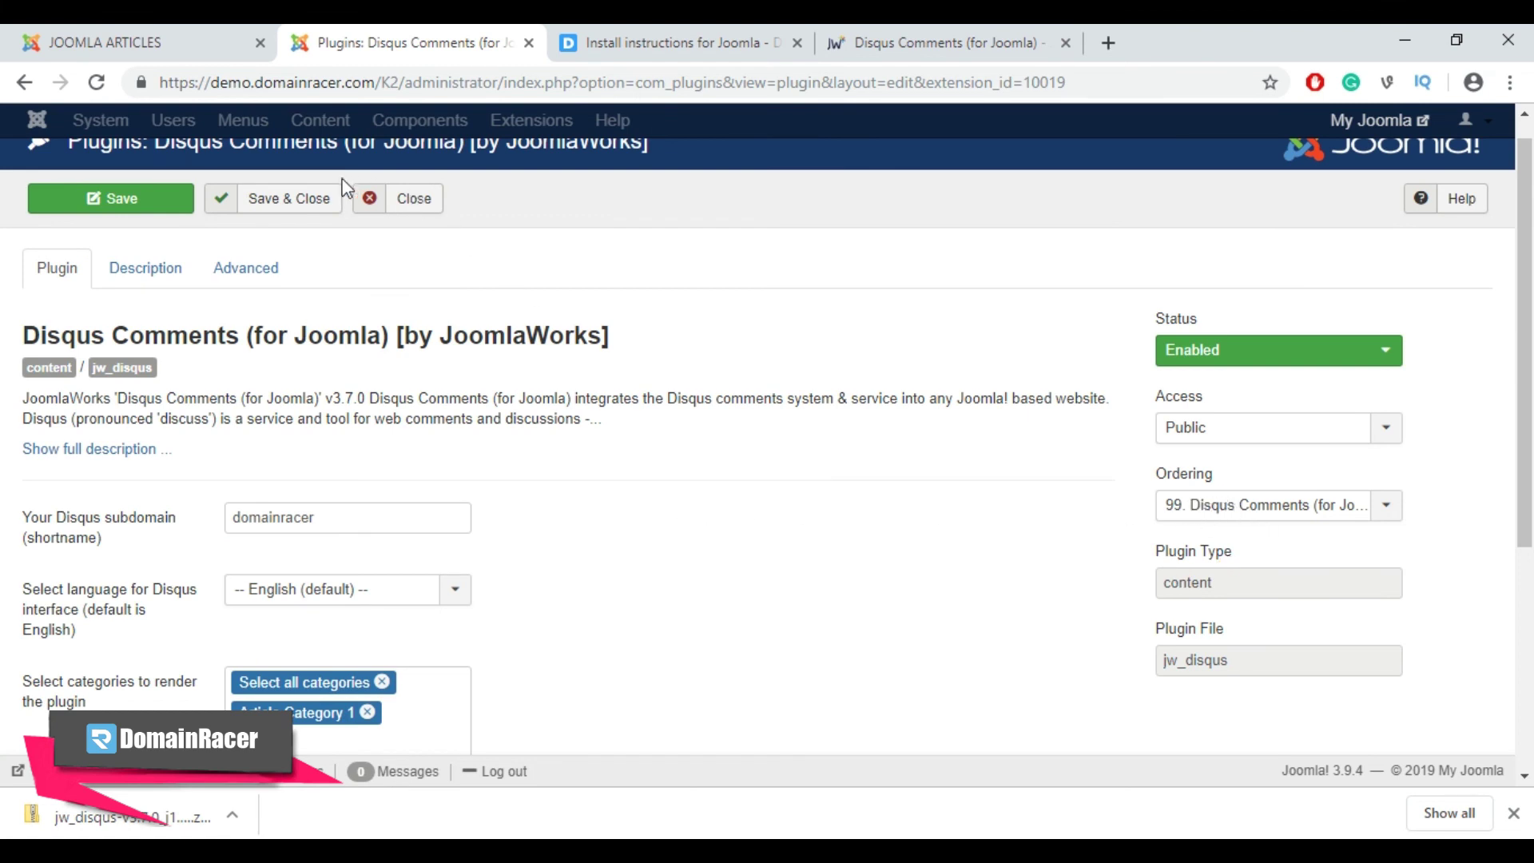
# Step: Save and close the plugin settings, then reload the JOOMLA ARTICLES page to see the Disqus comments
pyautogui.click(303, 200)
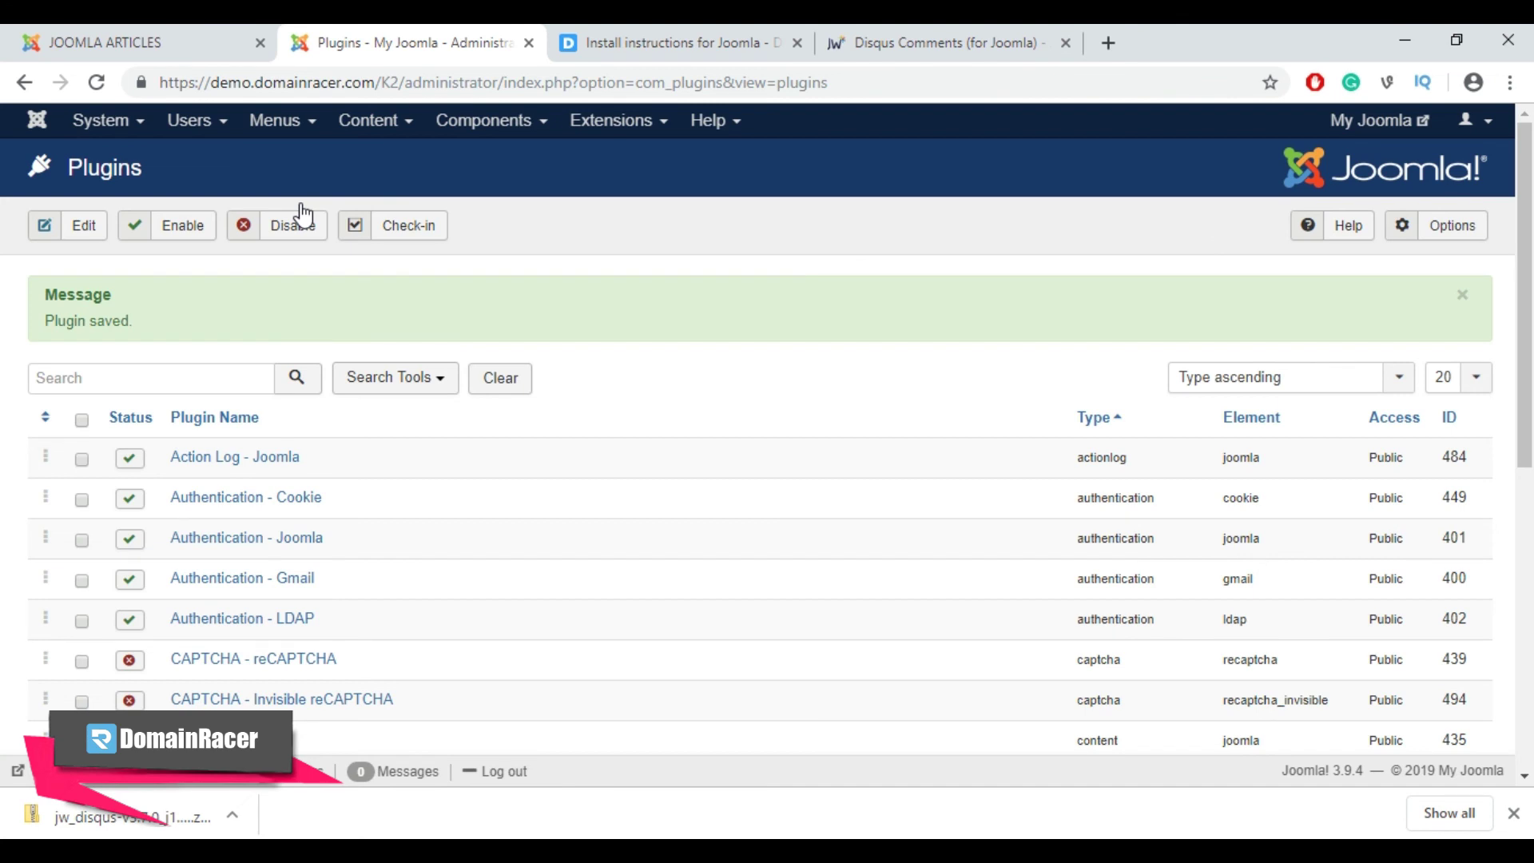
pyautogui.click(128, 43)
pyautogui.click(97, 84)
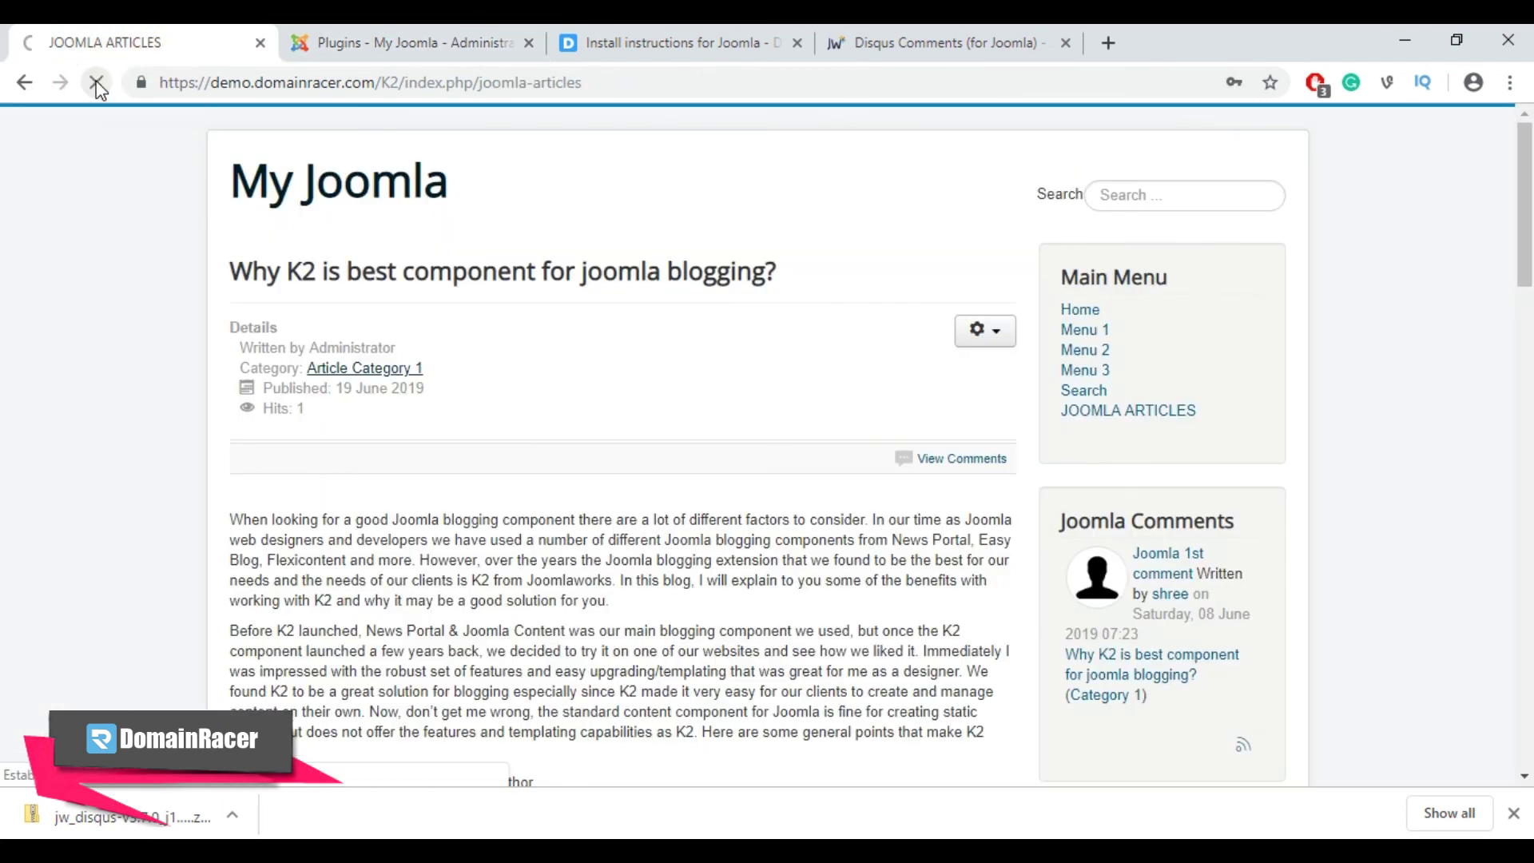
pyautogui.scroll(-10, 370, 428)
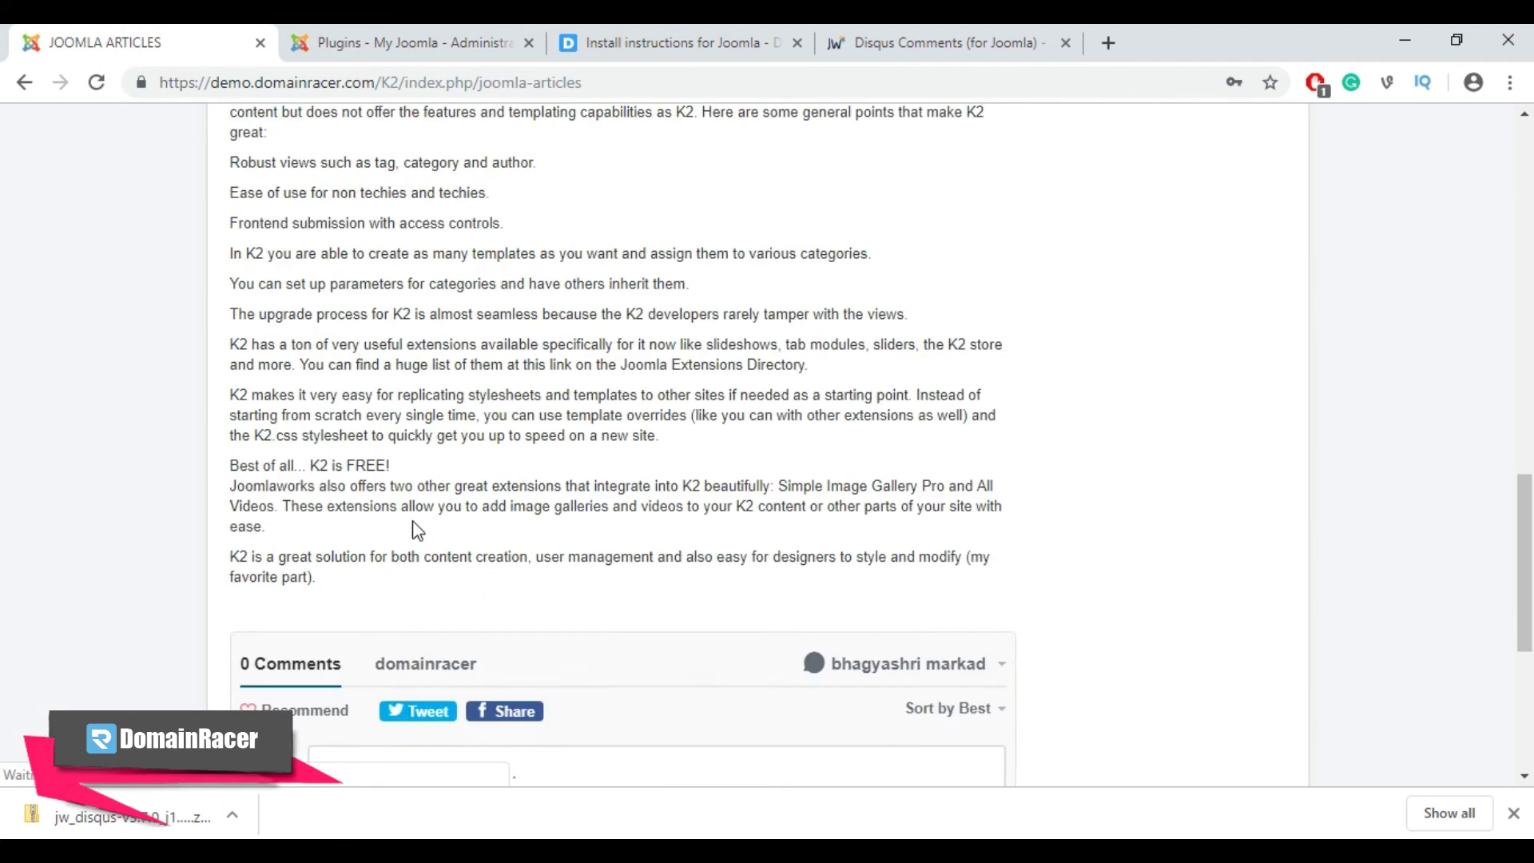